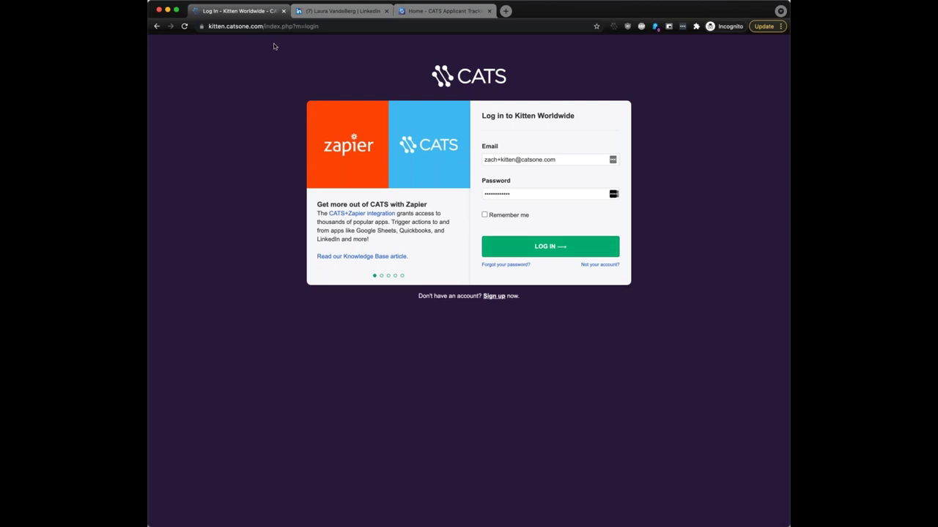
Log in to the Kitten Worldwide CATS site with the prefilled account credentials.
{"action": "left_click", "coordinate": [227, 26]}
{"action": "left_click_drag", "start_coordinate": [247, 26], "coordinate": [286, 26]}
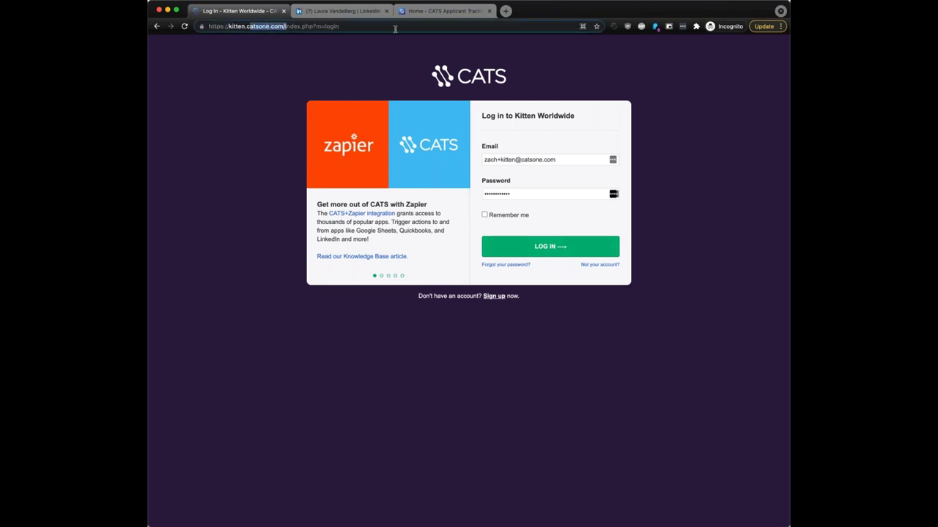
{"action": "left_click", "coordinate": [368, 49]}
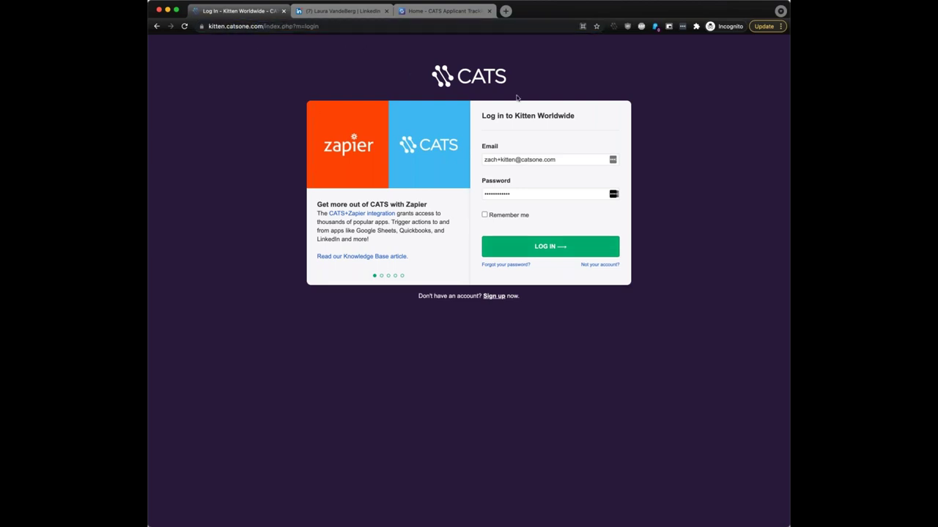
{"action": "left_click", "coordinate": [542, 252]}
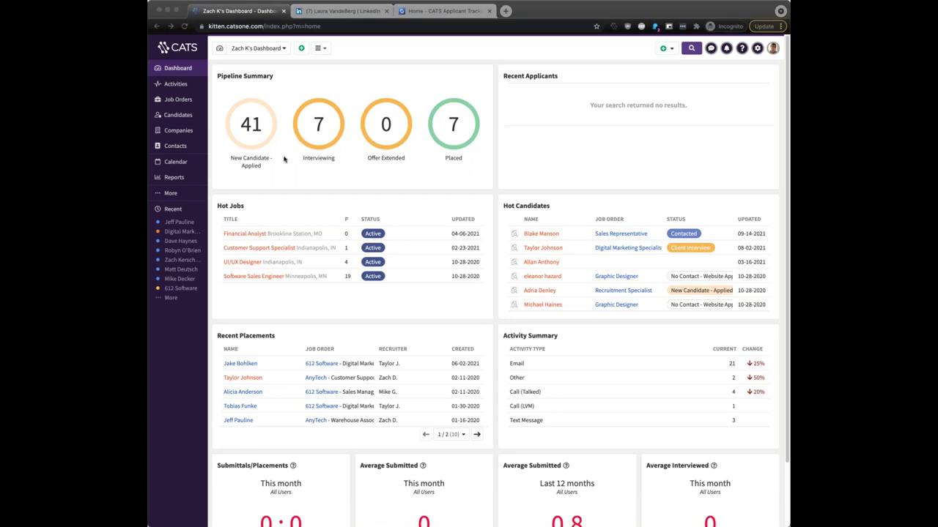
View the candidates at New Candidate - Applied status from the Pipeline Summary and return to the dashboard.
{"action": "left_click", "coordinate": [256, 135]}
{"action": "left_click", "coordinate": [257, 135]}
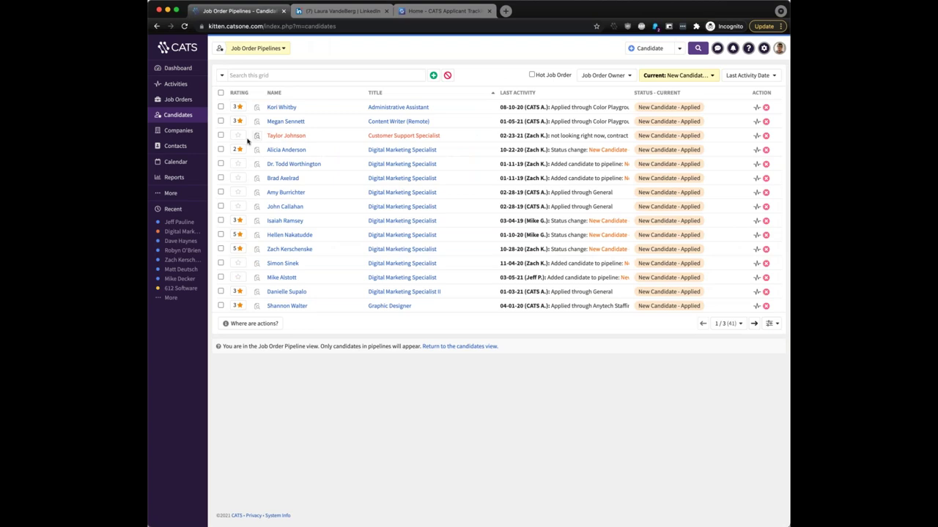
{"action": "left_click", "coordinate": [157, 27]}
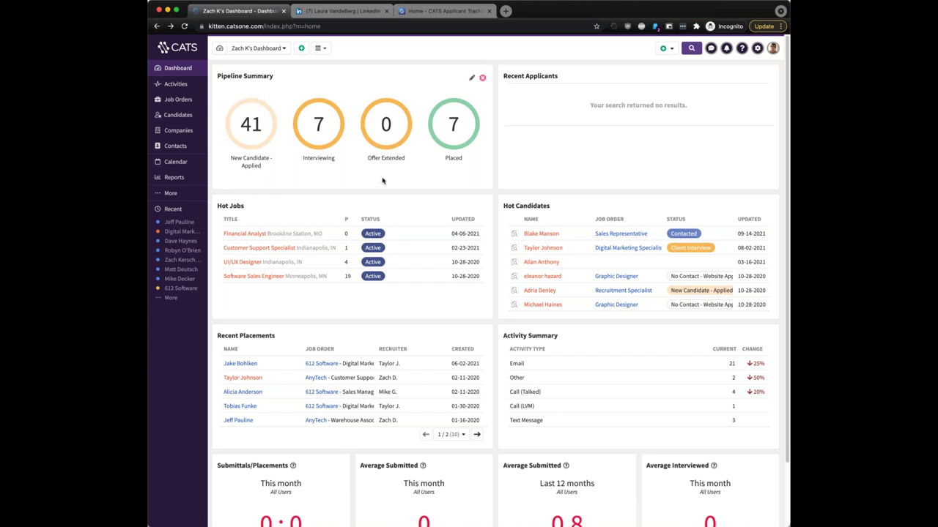
Look over the dashboard and browse the full list of widgets that can be added, closing the list without adding one.
{"action": "scroll", "coordinate": [383, 181], "scroll_direction": "down", "scroll_amount": 1}
{"action": "scroll", "coordinate": [382, 181], "scroll_direction": "down", "scroll_amount": 3}
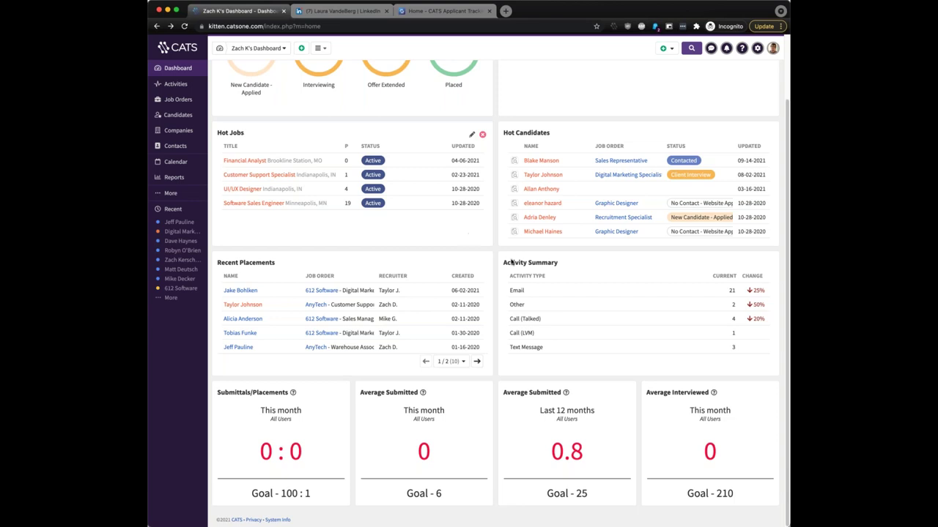
{"action": "scroll", "coordinate": [495, 264], "scroll_direction": "up", "scroll_amount": 1}
{"action": "scroll", "coordinate": [495, 264], "scroll_direction": "up", "scroll_amount": 3}
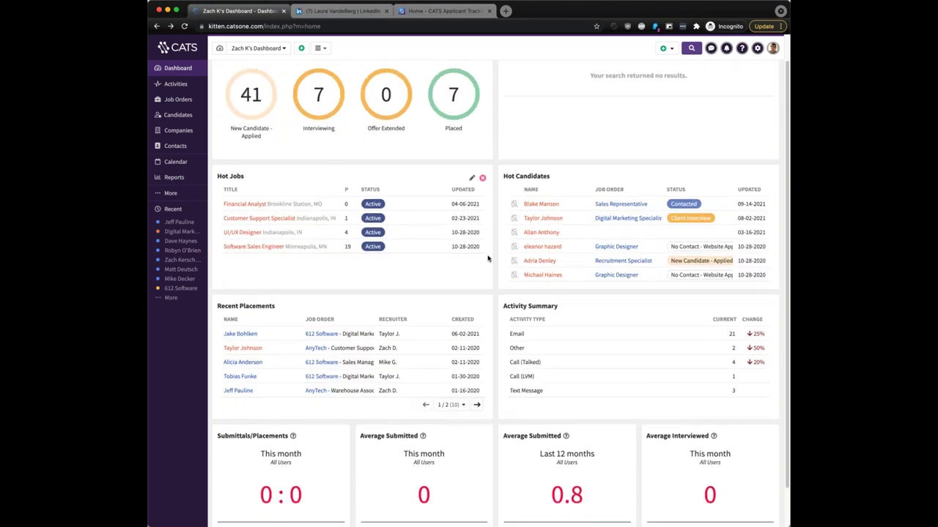
{"action": "left_click", "coordinate": [301, 49]}
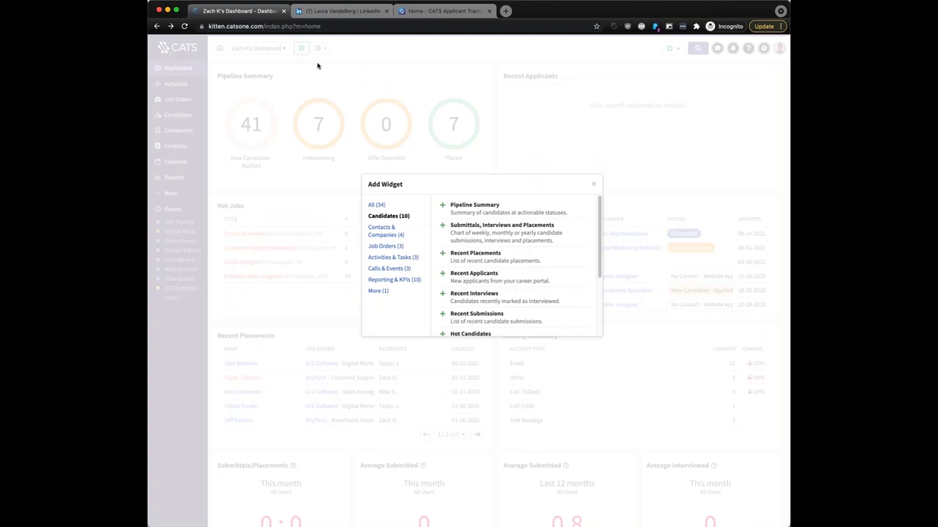
{"action": "left_click", "coordinate": [378, 207]}
{"action": "scroll", "coordinate": [529, 239], "scroll_direction": "down", "scroll_amount": 1}
{"action": "scroll", "coordinate": [529, 240], "scroll_direction": "down", "scroll_amount": 5}
{"action": "scroll", "coordinate": [530, 240], "scroll_direction": "up", "scroll_amount": 5}
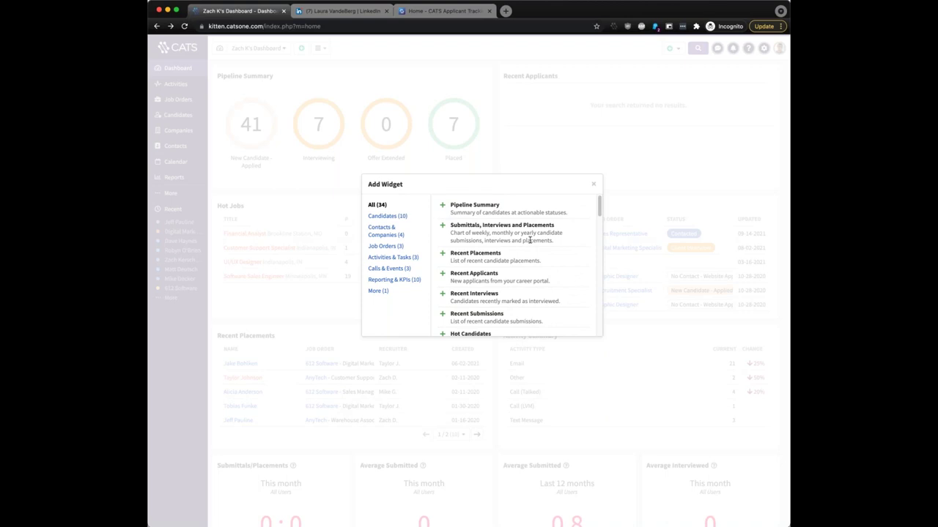
{"action": "scroll", "coordinate": [529, 240], "scroll_direction": "down", "scroll_amount": 5}
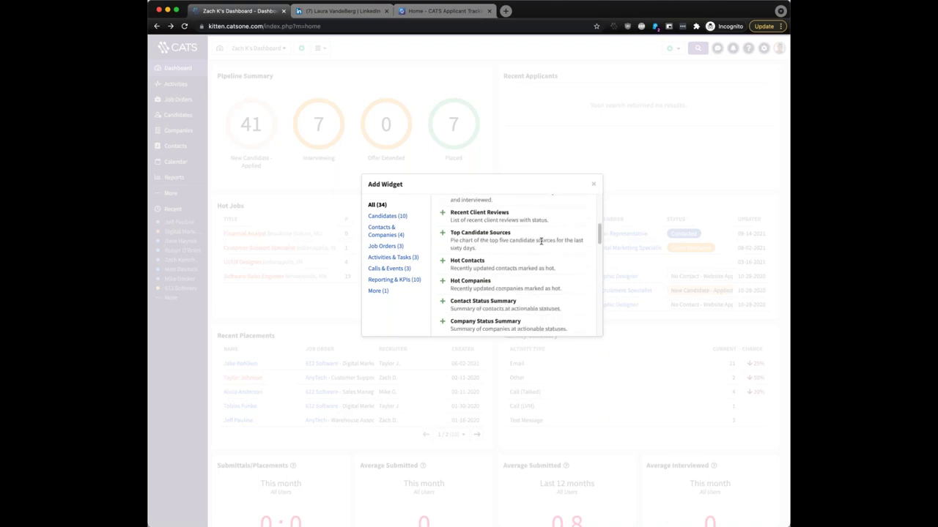
{"action": "scroll", "coordinate": [536, 248], "scroll_direction": "up", "scroll_amount": 5}
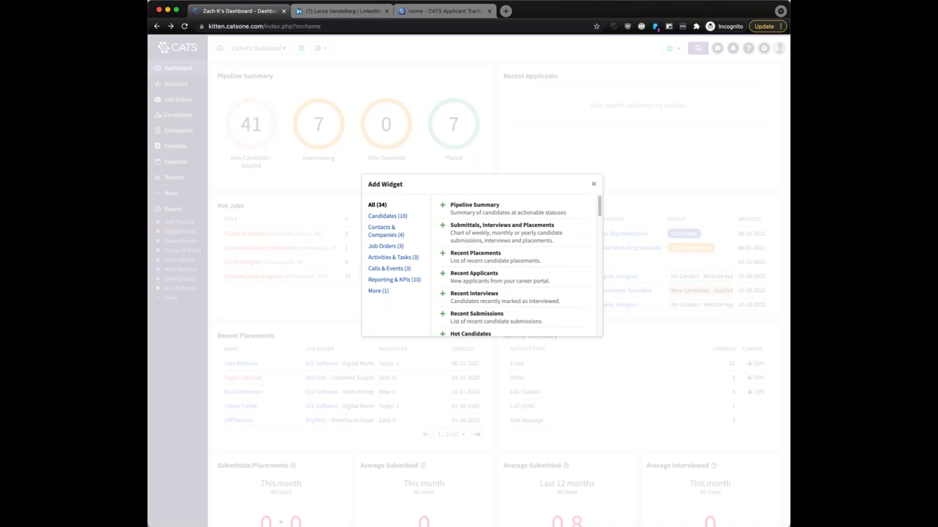
{"action": "left_click", "coordinate": [300, 189]}
Move the Pipeline Summary widget lower on the dashboard and put it back above Hot Jobs.
{"action": "left_click_drag", "start_coordinate": [287, 204], "coordinate": [268, 132]}
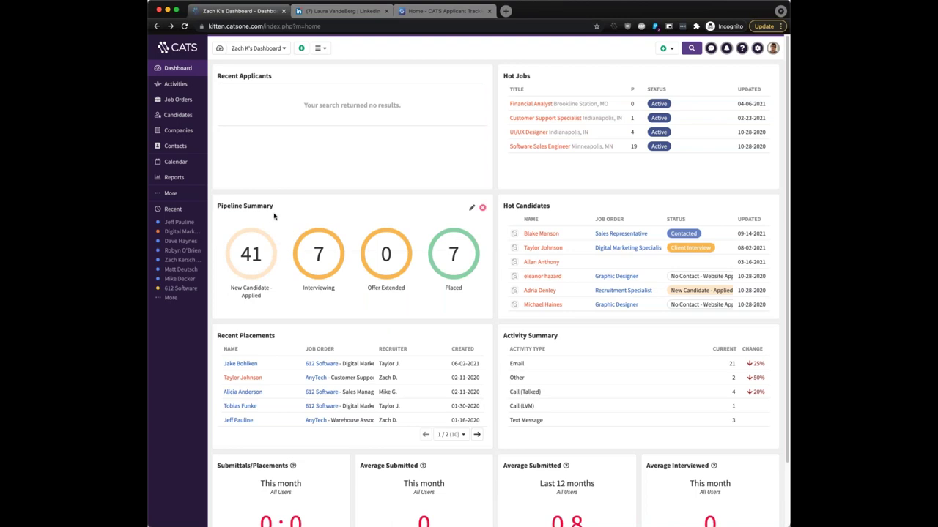
{"action": "left_click_drag", "start_coordinate": [276, 217], "coordinate": [283, 87]}
{"action": "left_click", "coordinate": [293, 205]}
{"action": "left_click_drag", "start_coordinate": [247, 207], "coordinate": [249, 98]}
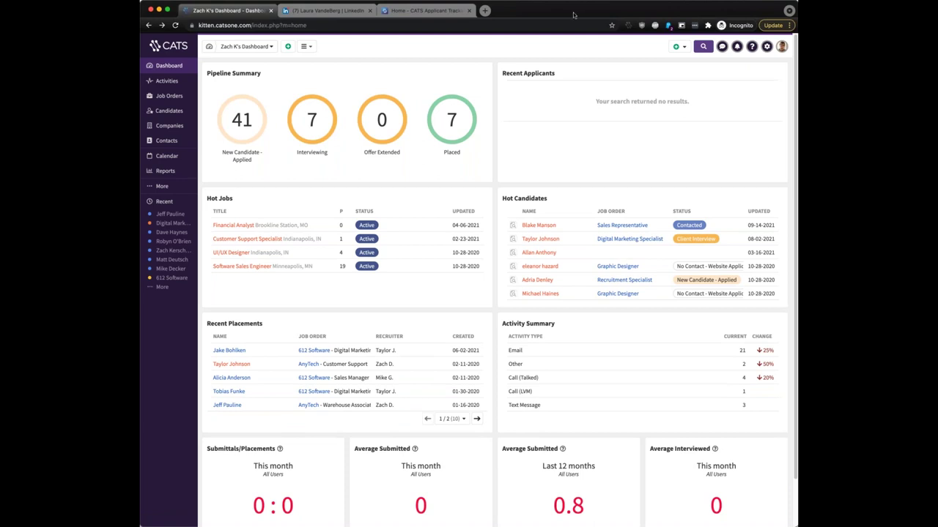
Remove the company filter containing 612 from the job orders list and start adding a new job order.
{"action": "left_click", "coordinate": [162, 98]}
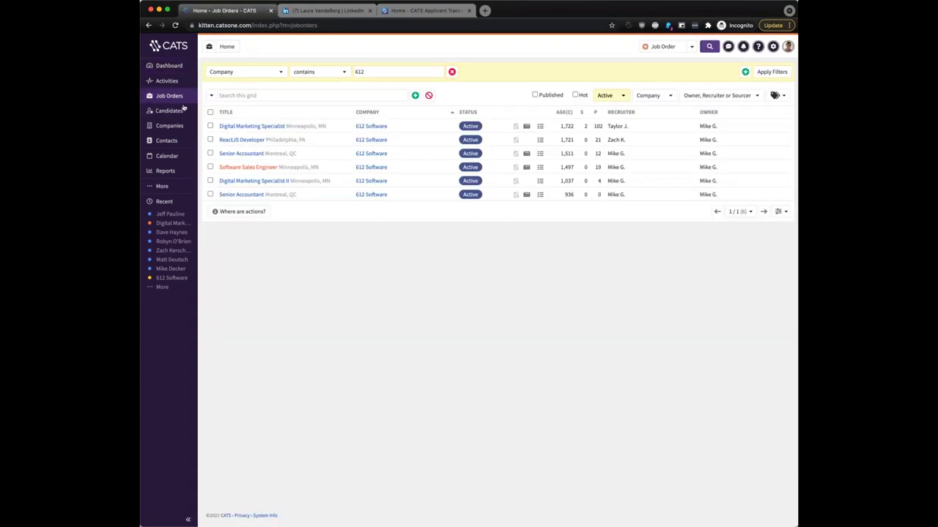
{"action": "left_click", "coordinate": [451, 72]}
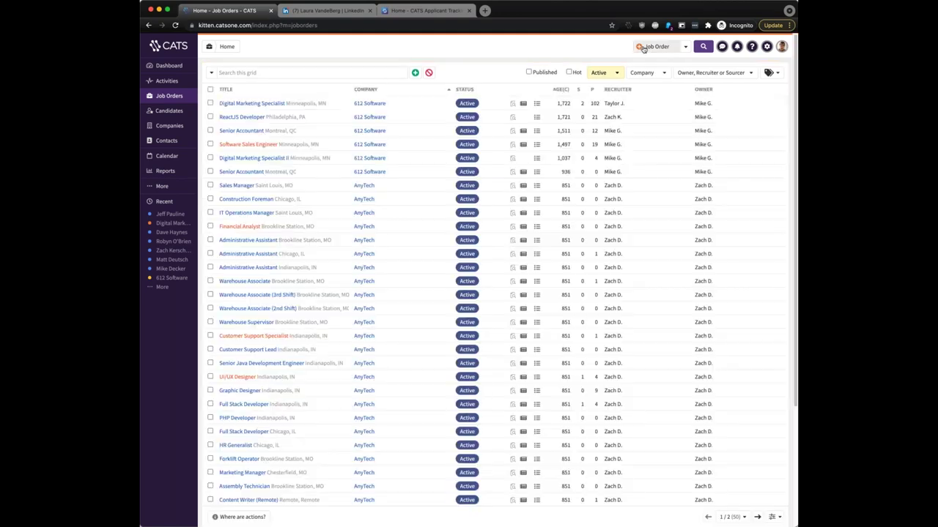
{"action": "left_click", "coordinate": [643, 48]}
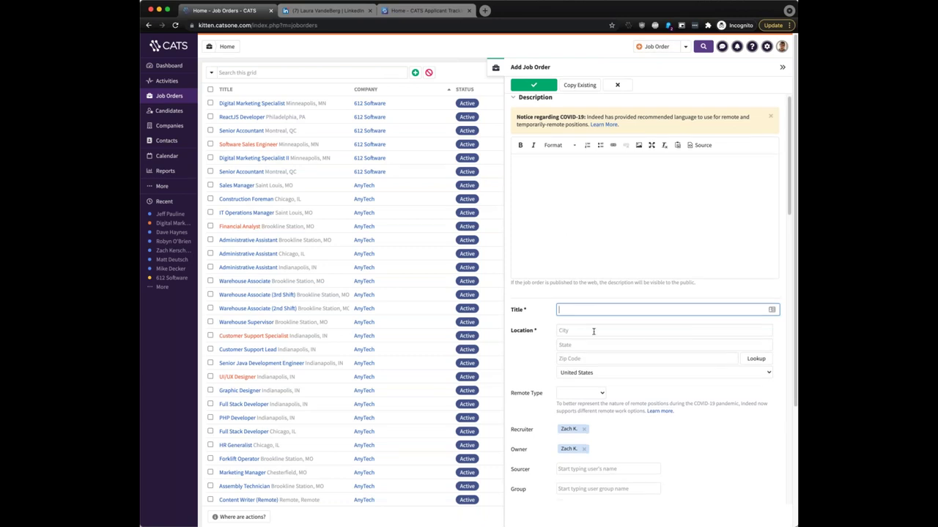
Look through the new job order form, examining its description, title and location fields.
{"action": "left_click", "coordinate": [583, 325]}
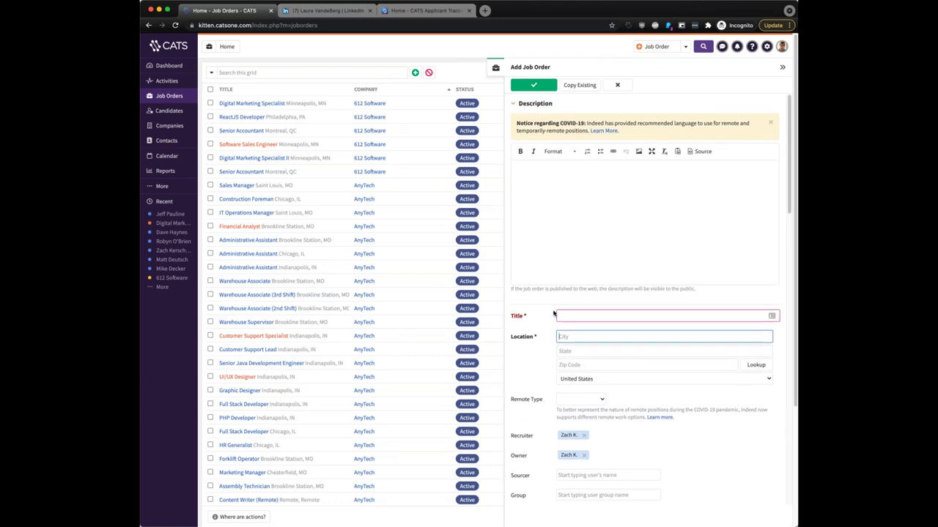
{"action": "left_click", "coordinate": [570, 226]}
{"action": "scroll", "coordinate": [605, 316], "scroll_direction": "down", "scroll_amount": 10}
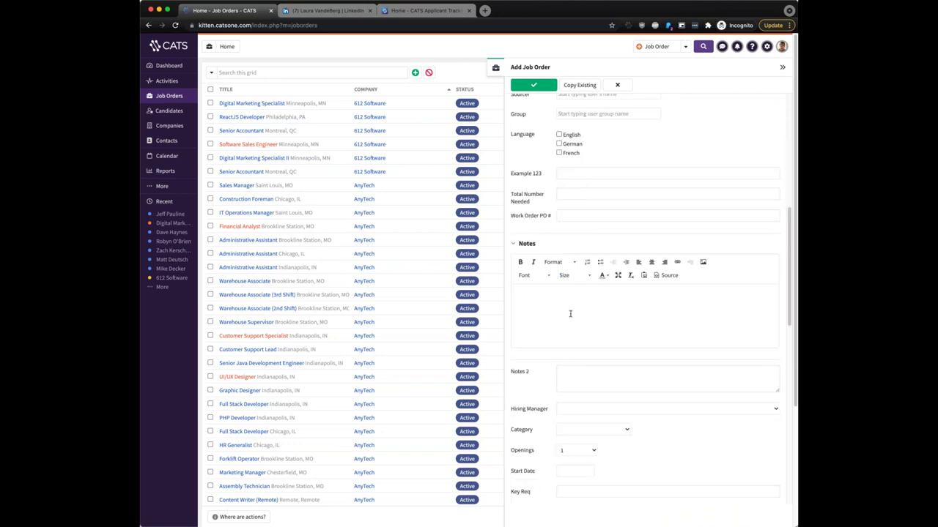
{"action": "scroll", "coordinate": [569, 310], "scroll_direction": "up", "scroll_amount": 10}
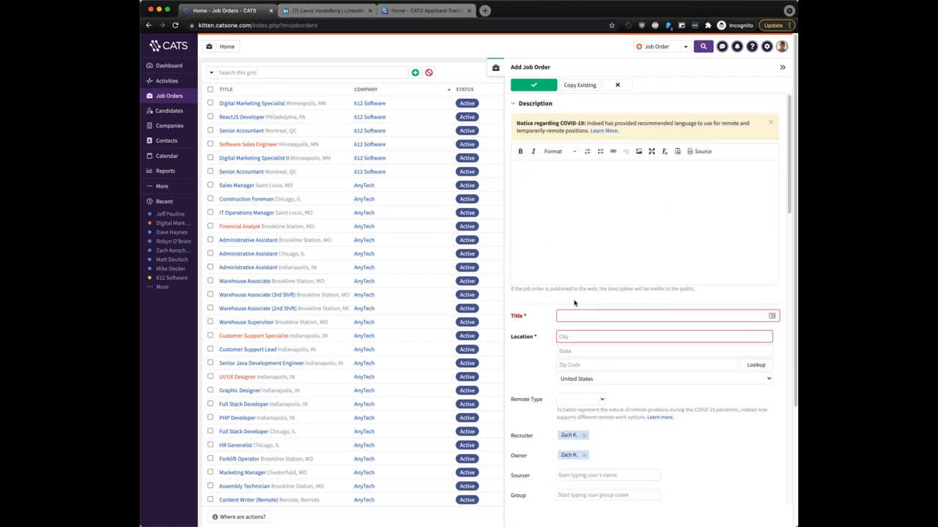
{"action": "scroll", "coordinate": [576, 304], "scroll_direction": "down", "scroll_amount": 8}
{"action": "scroll", "coordinate": [559, 213], "scroll_direction": "down", "scroll_amount": 5}
{"action": "scroll", "coordinate": [560, 213], "scroll_direction": "up", "scroll_amount": 5}
{"action": "scroll", "coordinate": [559, 213], "scroll_direction": "up", "scroll_amount": 5}
{"action": "double_click", "coordinate": [558, 289]}
{"action": "left_click", "coordinate": [577, 220]}
{"action": "left_click", "coordinate": [590, 279]}
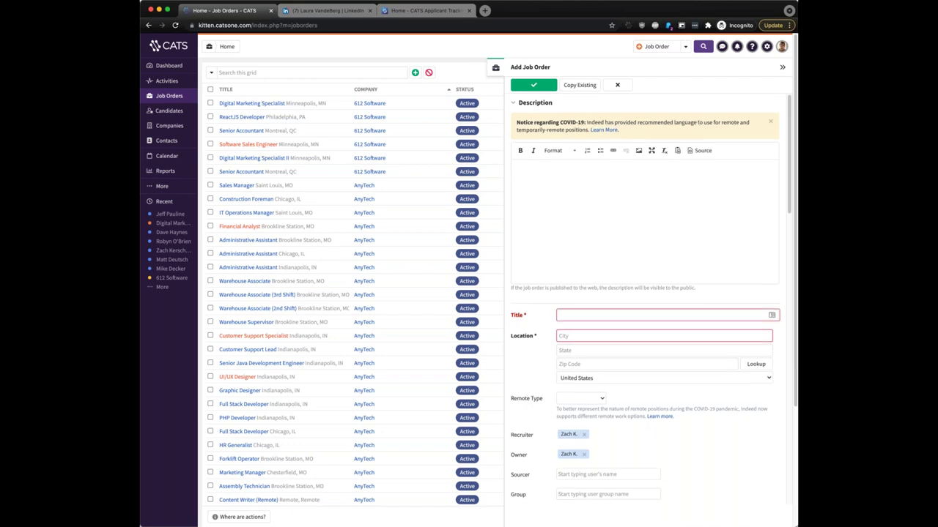
Examine the job order's notes editor and compare it with the required title and location fields.
{"action": "scroll", "coordinate": [585, 265], "scroll_direction": "down", "scroll_amount": 5}
{"action": "scroll", "coordinate": [585, 265], "scroll_direction": "down", "scroll_amount": 1}
{"action": "left_click", "coordinate": [587, 323]}
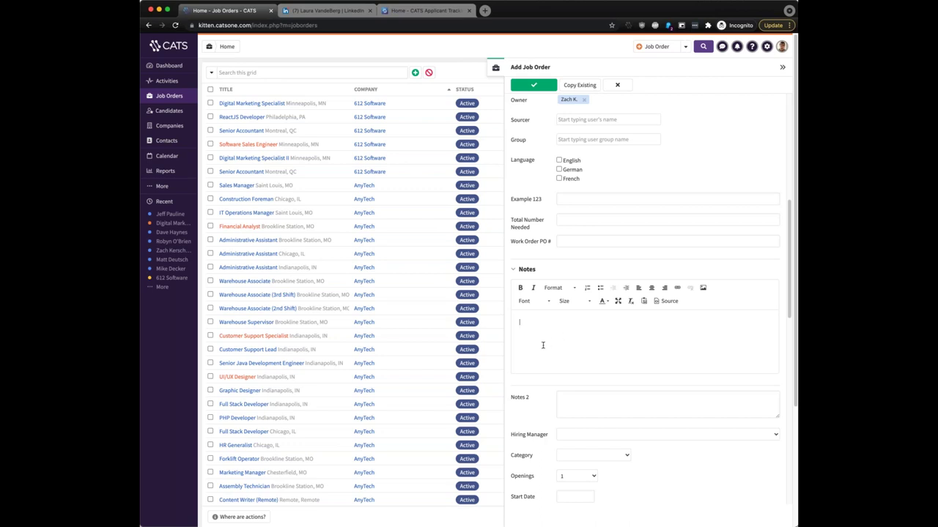
{"action": "scroll", "coordinate": [542, 346], "scroll_direction": "up", "scroll_amount": 5}
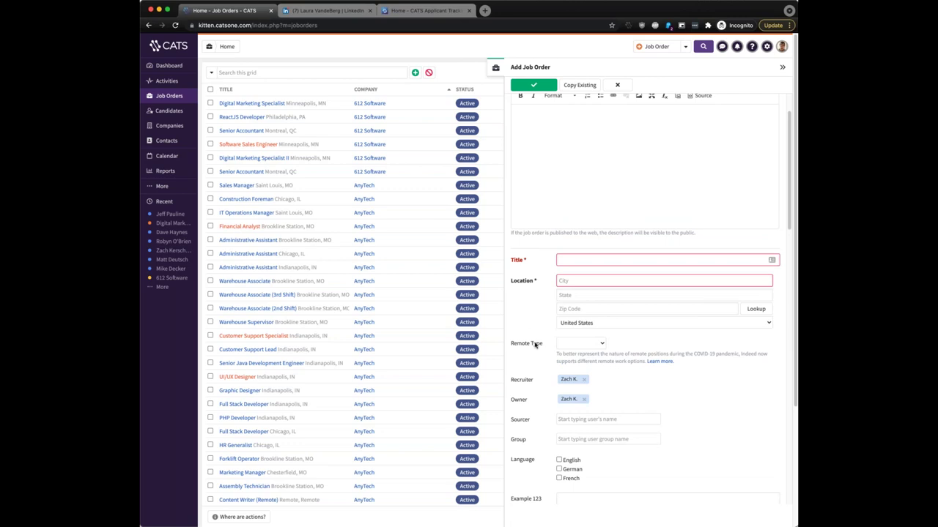
{"action": "scroll", "coordinate": [535, 330], "scroll_direction": "down", "scroll_amount": 1}
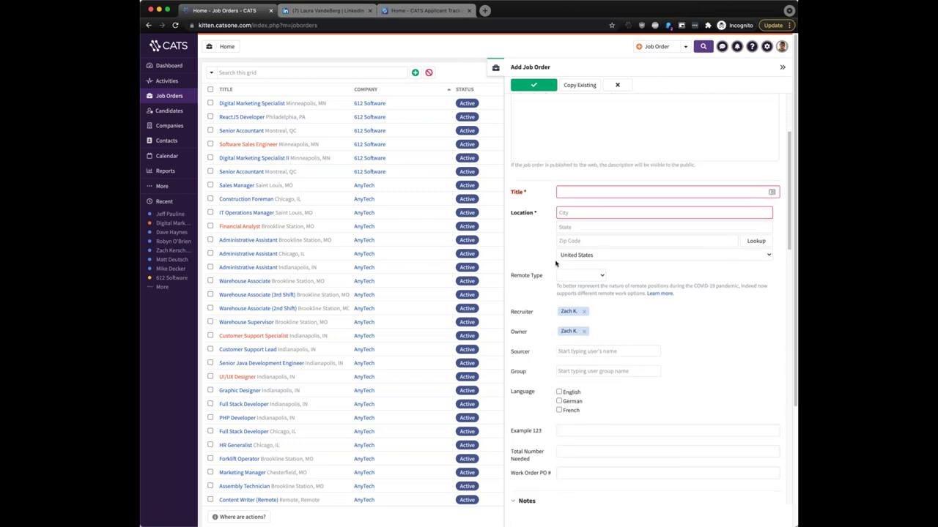
{"action": "left_click", "coordinate": [571, 192]}
{"action": "left_click", "coordinate": [564, 212]}
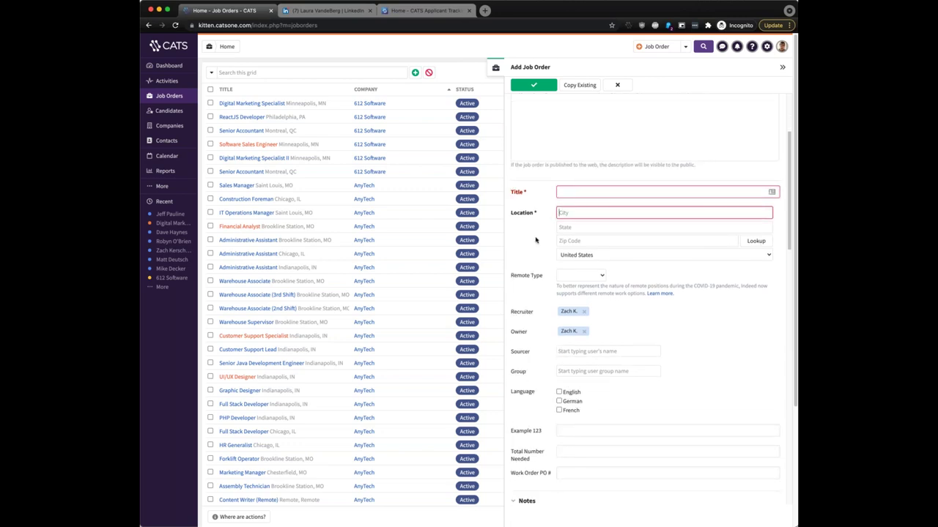
{"action": "scroll", "coordinate": [535, 241], "scroll_direction": "up", "scroll_amount": 1}
{"action": "scroll", "coordinate": [540, 241], "scroll_direction": "down", "scroll_amount": 1}
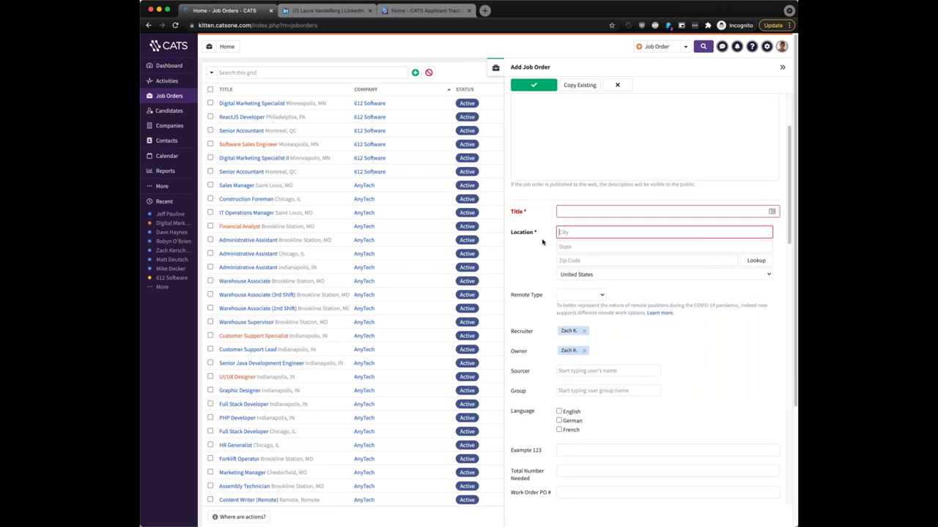
{"action": "scroll", "coordinate": [542, 242], "scroll_direction": "up", "scroll_amount": 2}
Review the remaining job order fields, from recruiter and hiring manager through status, publishing and company to the list of applications.
{"action": "scroll", "coordinate": [544, 244], "scroll_direction": "down", "scroll_amount": 5}
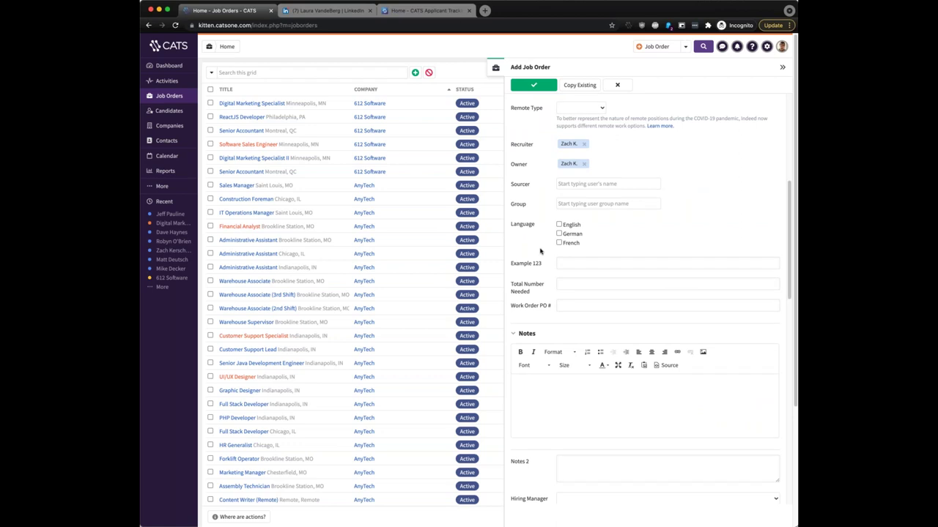
{"action": "scroll", "coordinate": [540, 251], "scroll_direction": "down", "scroll_amount": 5}
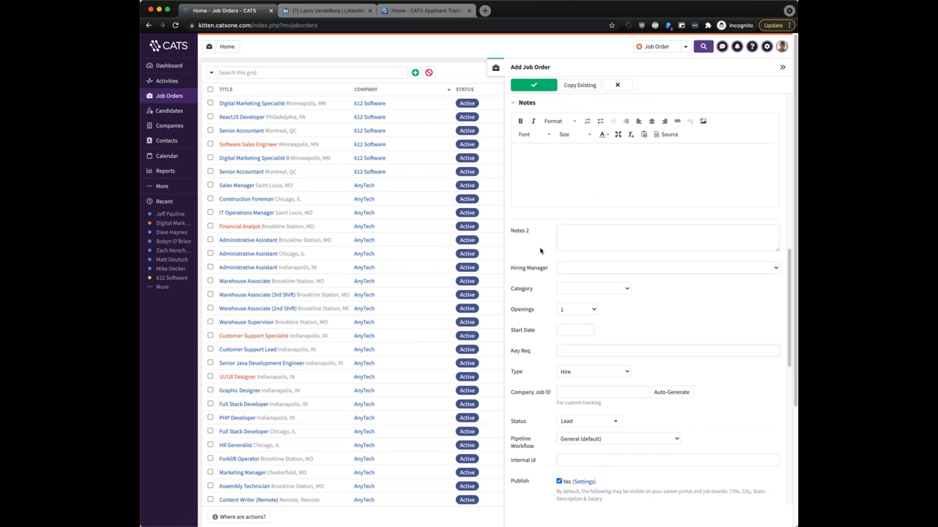
{"action": "scroll", "coordinate": [540, 252], "scroll_direction": "down", "scroll_amount": 1}
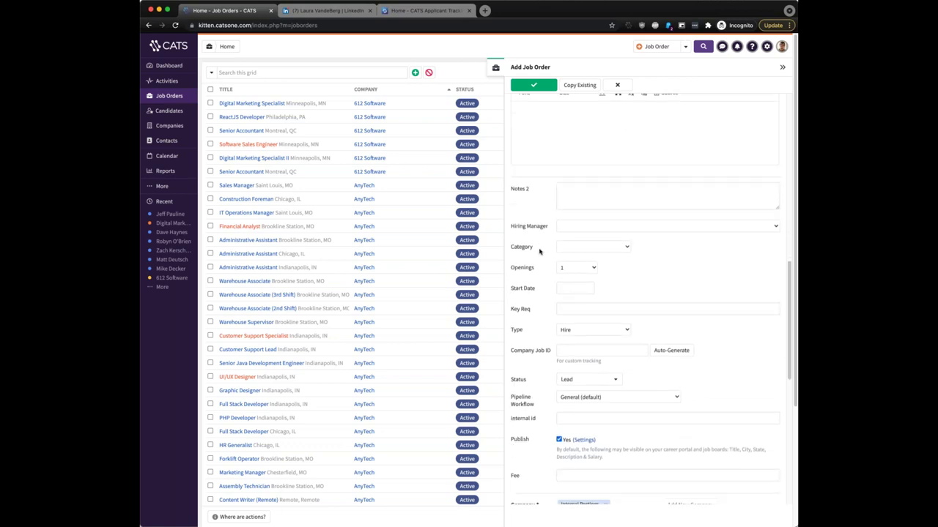
{"action": "scroll", "coordinate": [540, 251], "scroll_direction": "down", "scroll_amount": 3}
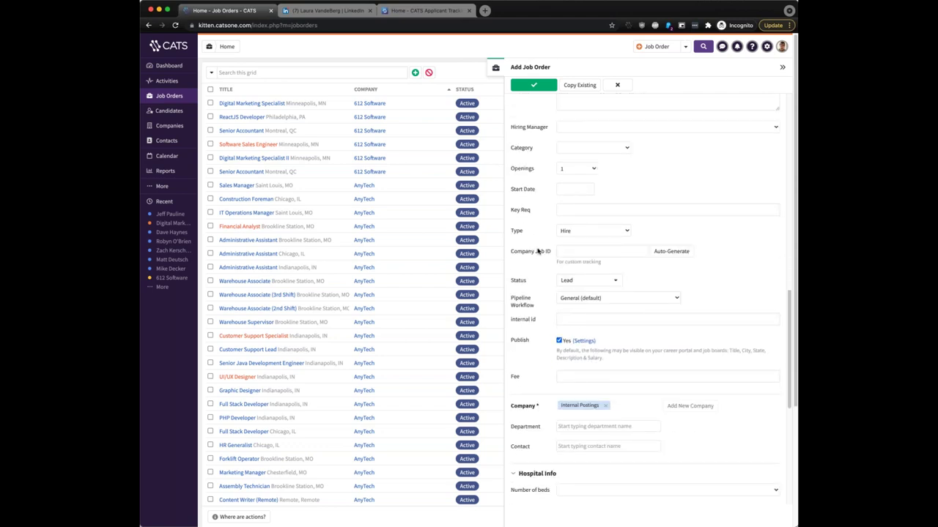
{"action": "scroll", "coordinate": [537, 251], "scroll_direction": "down", "scroll_amount": 3}
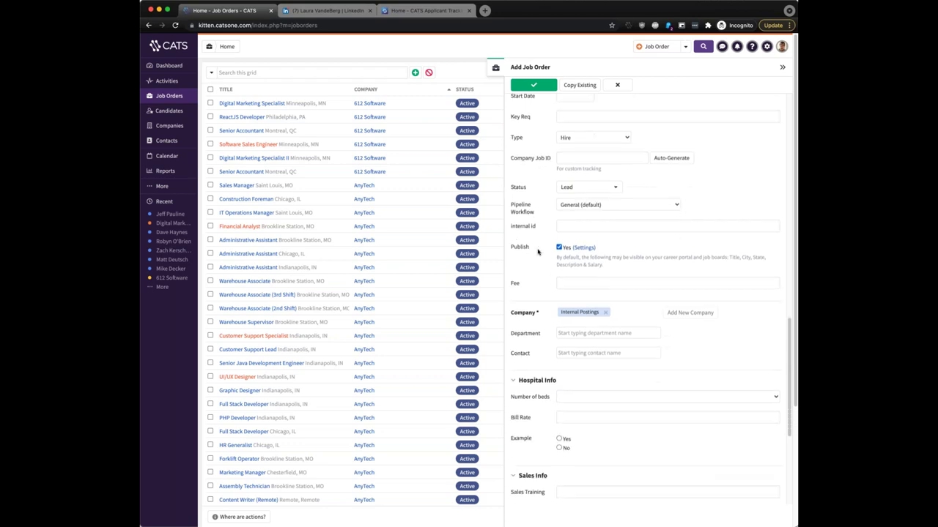
{"action": "scroll", "coordinate": [537, 251], "scroll_direction": "down", "scroll_amount": 7}
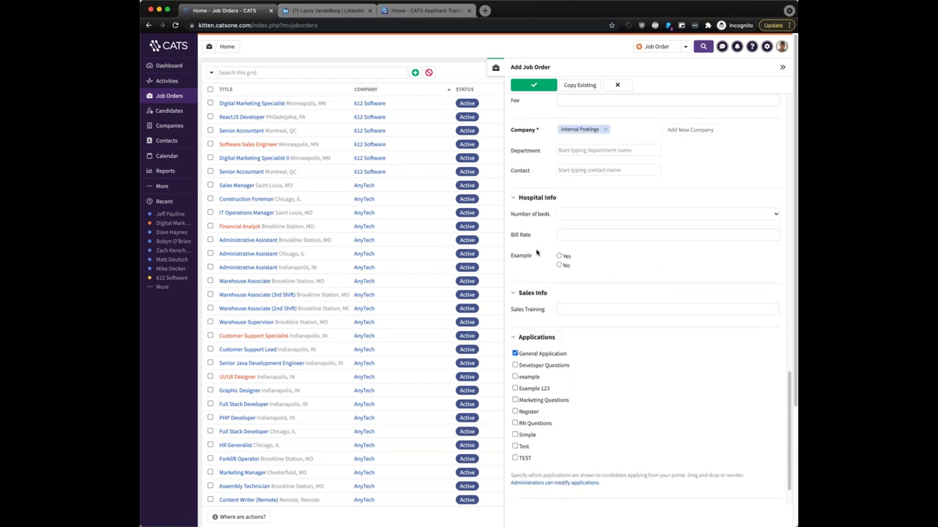
{"action": "left_click_drag", "start_coordinate": [548, 416], "coordinate": [513, 296]}
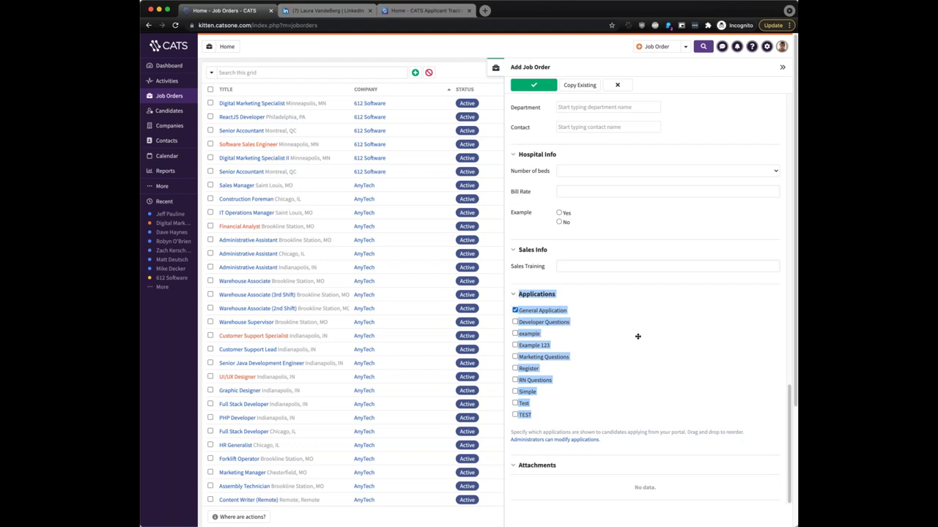
Include the Marketing Questions application alongside General Application for the new job order.
{"action": "left_click", "coordinate": [515, 333]}
{"action": "left_click", "coordinate": [516, 334]}
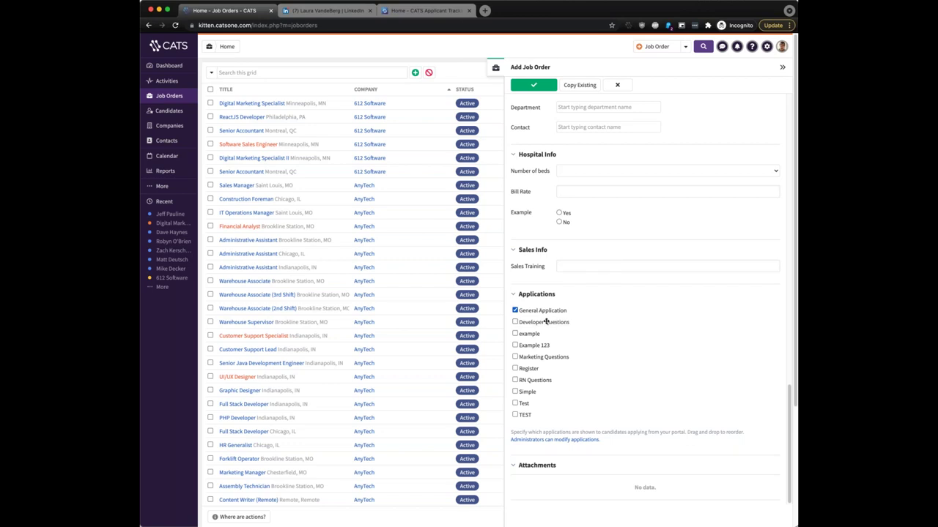
{"action": "left_click", "coordinate": [515, 323]}
{"action": "left_click", "coordinate": [515, 322]}
{"action": "left_click", "coordinate": [516, 356]}
{"action": "left_click", "coordinate": [516, 357]}
{"action": "left_click", "coordinate": [515, 357]}
{"action": "scroll", "coordinate": [544, 392], "scroll_direction": "down", "scroll_amount": 5}
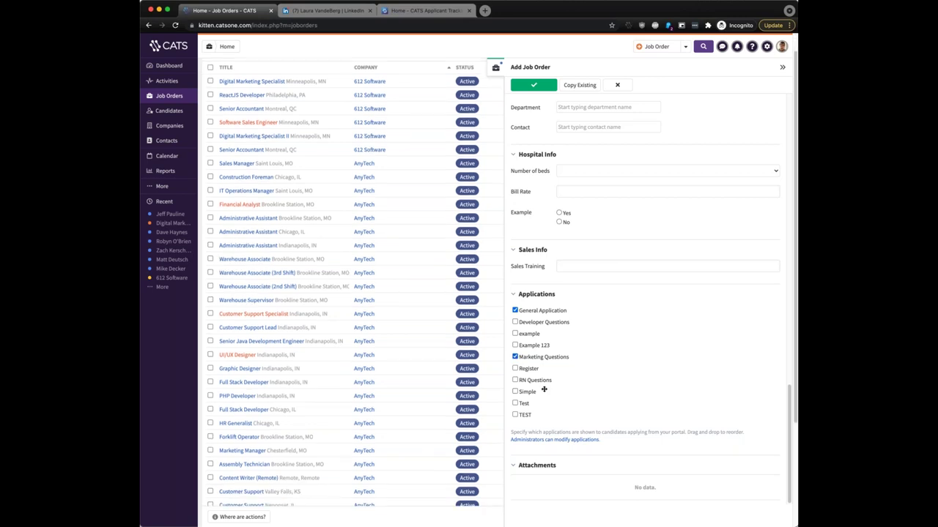
{"action": "scroll", "coordinate": [347, 314], "scroll_direction": "up", "scroll_amount": 5}
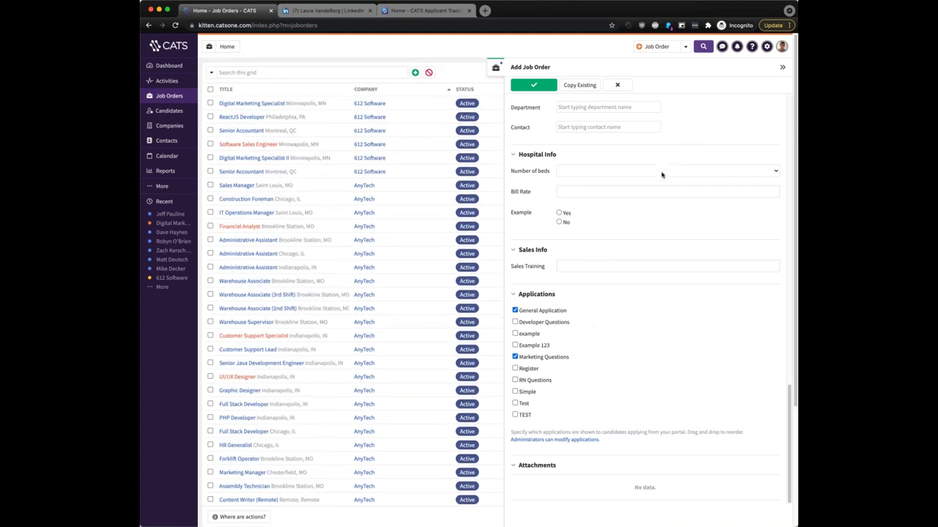
Examine the new job order's publish option and its note on which details appear on the career portal and job boards.
{"action": "scroll", "coordinate": [663, 172], "scroll_direction": "up", "scroll_amount": 4}
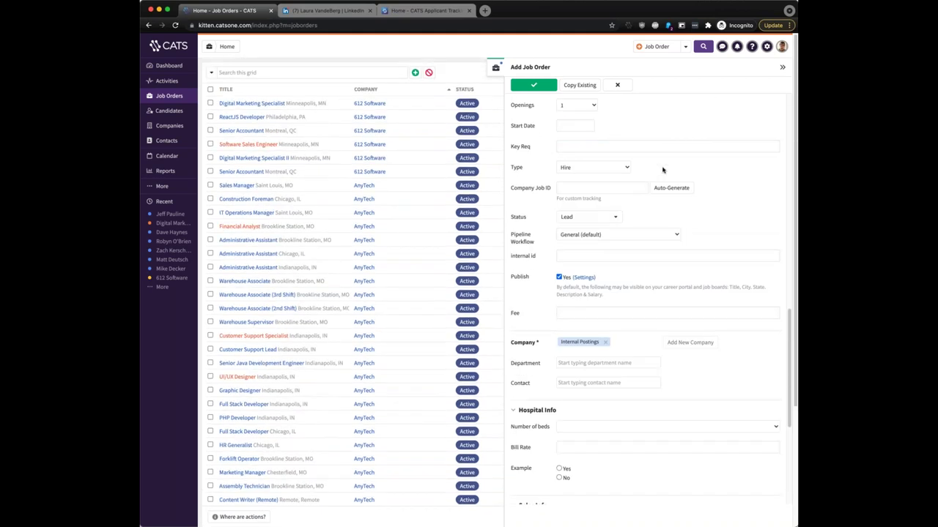
{"action": "scroll", "coordinate": [663, 170], "scroll_direction": "up", "scroll_amount": 2}
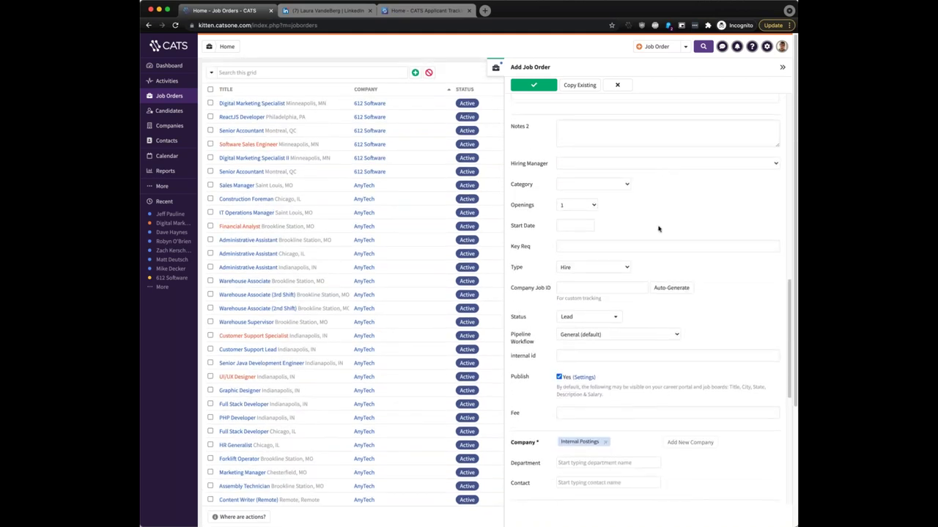
{"action": "scroll", "coordinate": [623, 293], "scroll_direction": "down", "scroll_amount": 2}
{"action": "left_click_drag", "start_coordinate": [607, 329], "coordinate": [512, 311]}
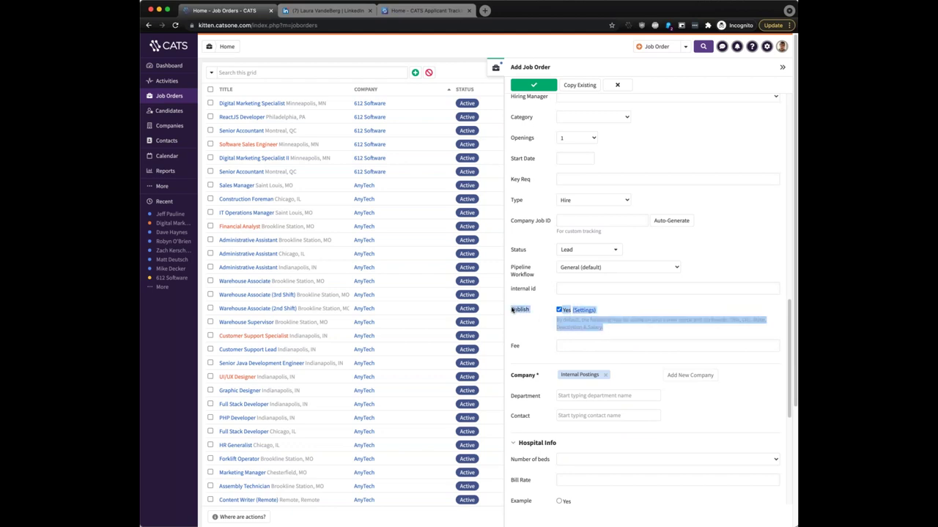
{"action": "left_click", "coordinate": [635, 321]}
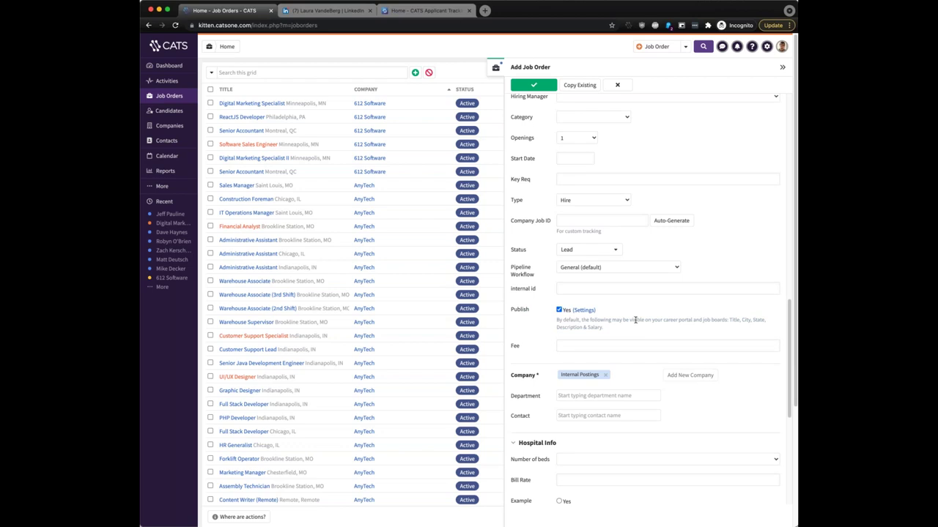
Toggle the job order's publish option off and back on, and discard the new job order.
{"action": "left_click", "coordinate": [559, 311]}
{"action": "left_click", "coordinate": [559, 311]}
{"action": "left_click", "coordinate": [560, 311]}
{"action": "left_click", "coordinate": [559, 311]}
{"action": "left_click", "coordinate": [617, 86]}
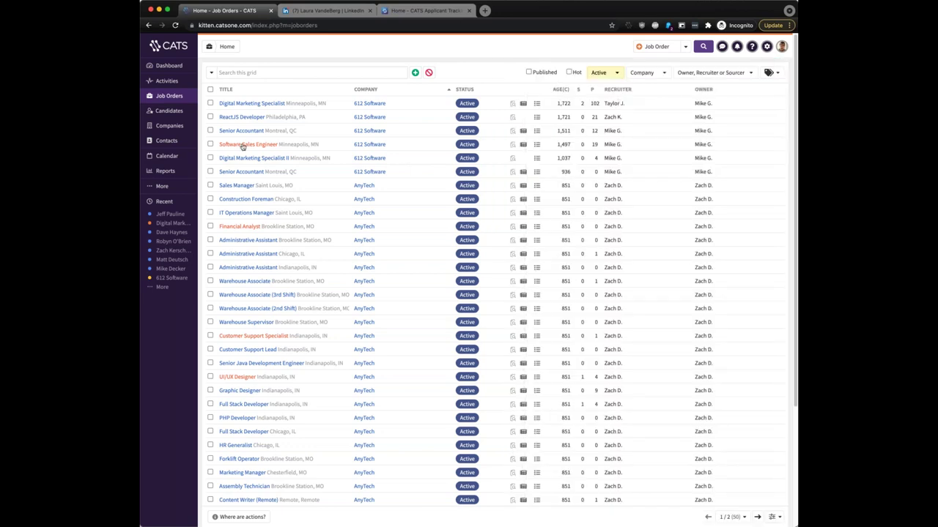
Open the Digital Marketing Specialist job order and review its description, primary details and publishing section.
{"action": "left_click", "coordinate": [254, 104]}
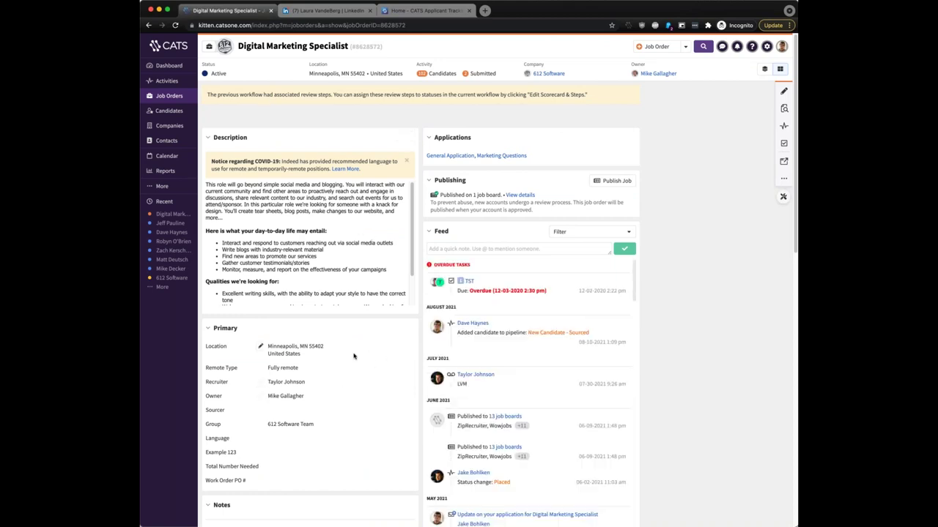
{"action": "scroll", "coordinate": [353, 357], "scroll_direction": "down", "scroll_amount": 3}
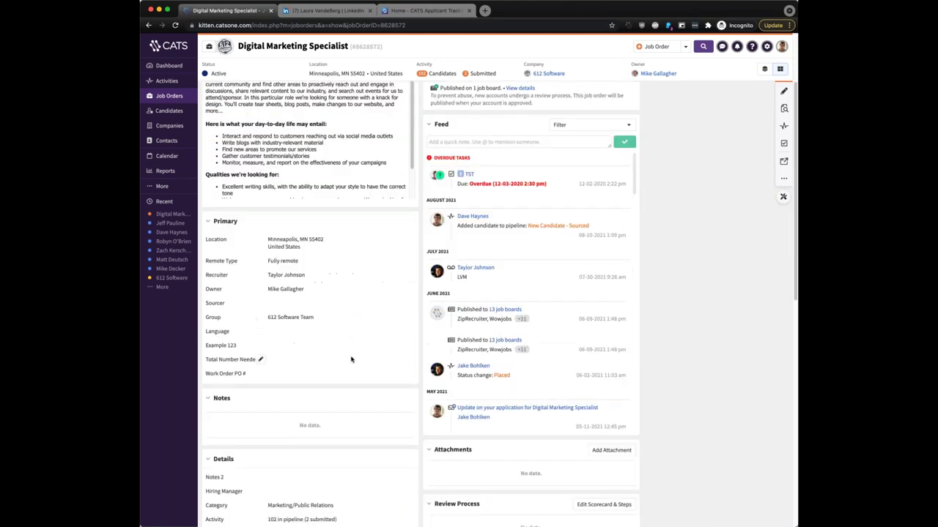
{"action": "scroll", "coordinate": [351, 359], "scroll_direction": "up", "scroll_amount": 3}
{"action": "left_click_drag", "start_coordinate": [538, 210], "coordinate": [594, 181]}
{"action": "left_click", "coordinate": [645, 185]}
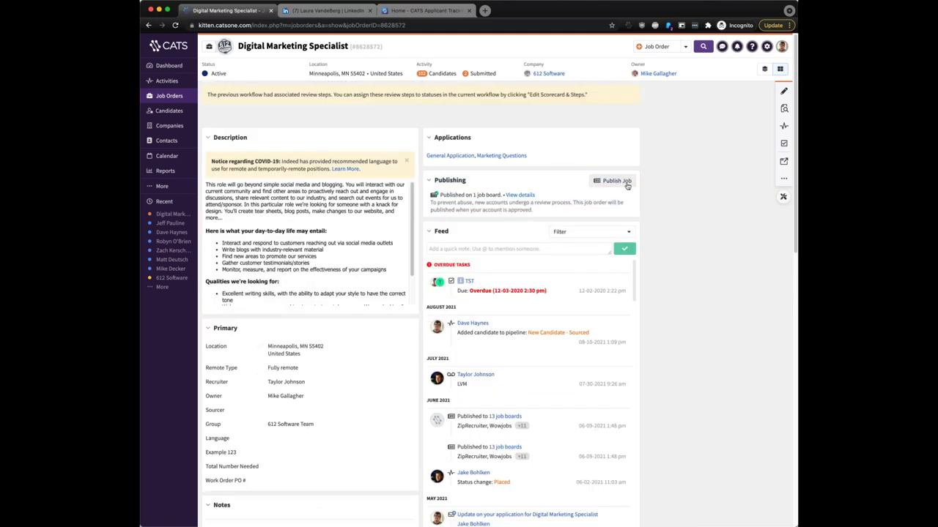
Review the job's publishing destinations and the account's job posting services, including LinkedIn sharing, and return to the job order.
{"action": "left_click", "coordinate": [469, 281]}
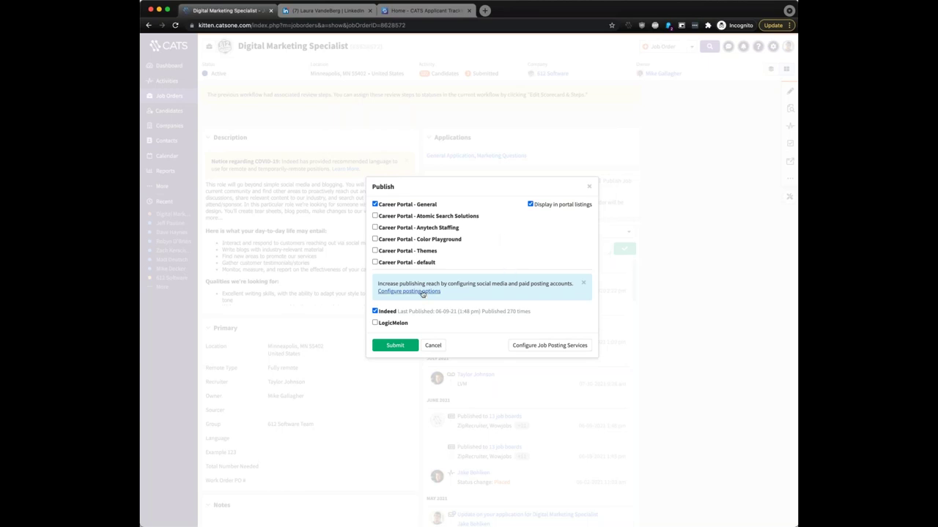
{"action": "left_click", "coordinate": [551, 345]}
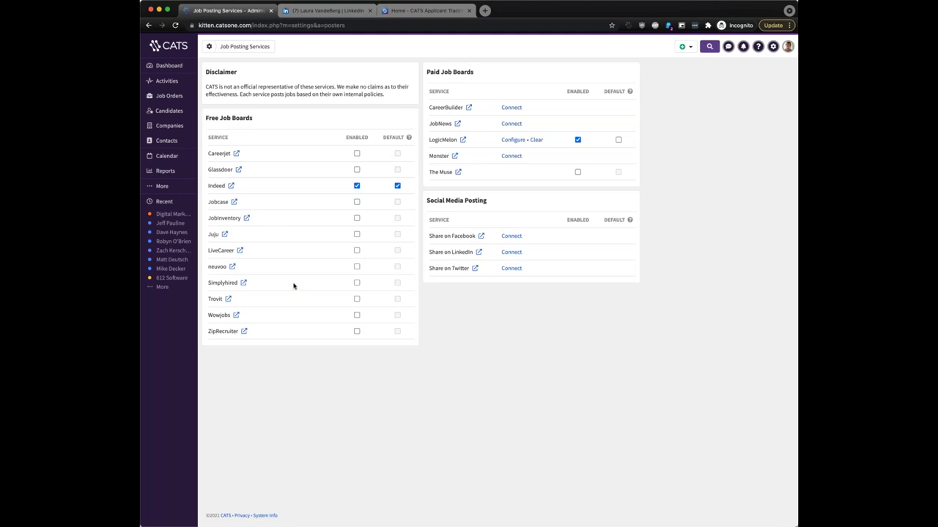
{"action": "double_click", "coordinate": [461, 252]}
{"action": "left_click", "coordinate": [463, 253]}
{"action": "left_click", "coordinate": [148, 26]}
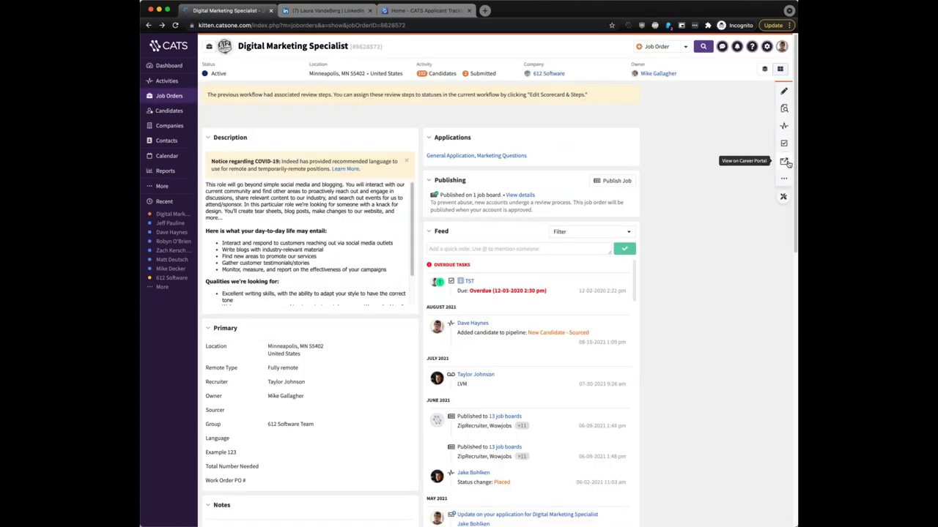
View the Digital Marketing Specialist job on the career portal and look over the portal's list of all jobs and its logo.
{"action": "left_click", "coordinate": [784, 161]}
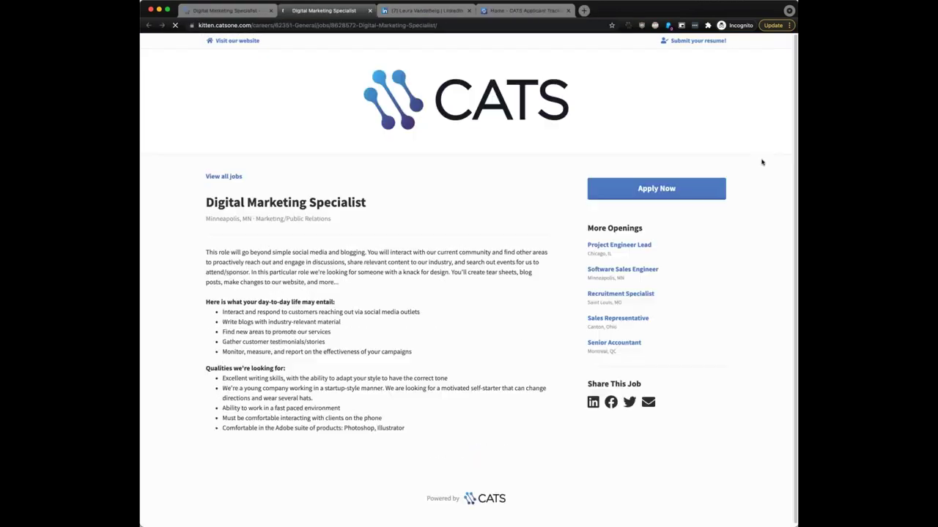
{"action": "scroll", "coordinate": [444, 262], "scroll_direction": "down", "scroll_amount": 1}
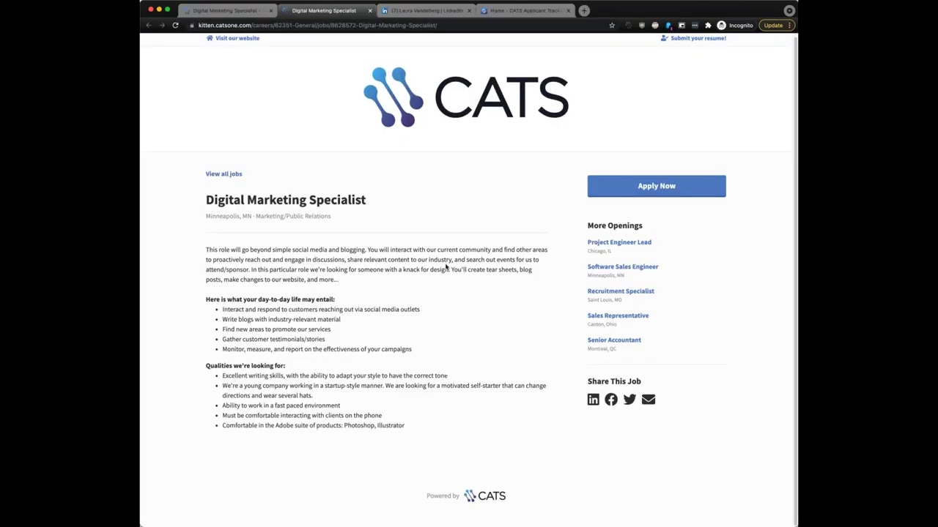
{"action": "scroll", "coordinate": [440, 260], "scroll_direction": "up", "scroll_amount": 1}
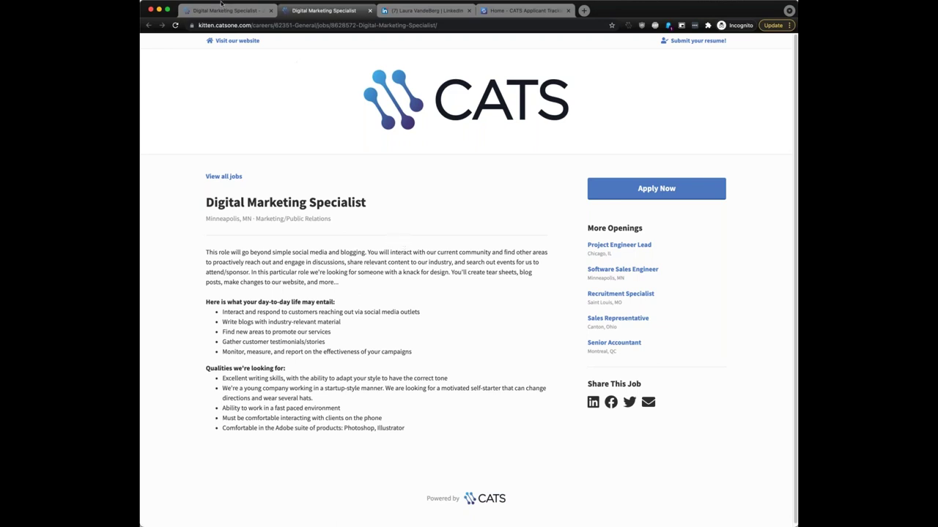
{"action": "left_click", "coordinate": [235, 174]}
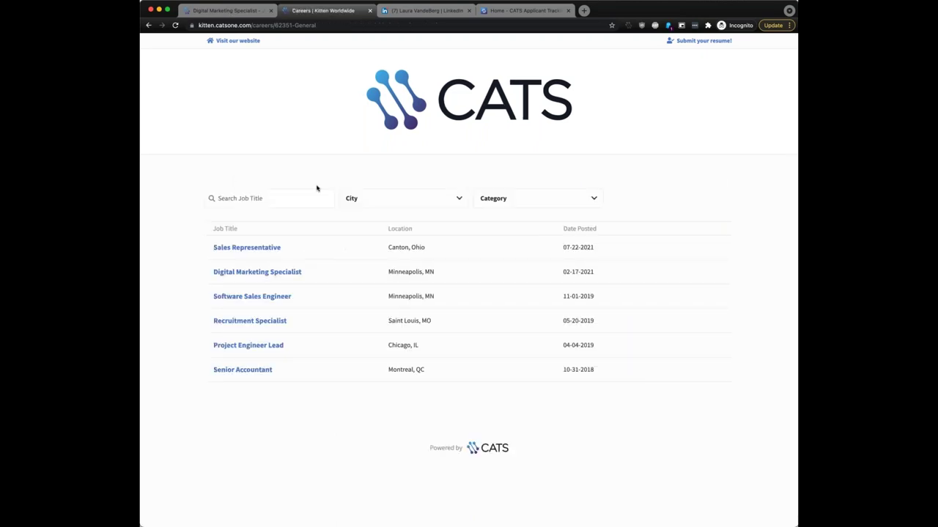
{"action": "left_click_drag", "start_coordinate": [611, 136], "coordinate": [383, 106]}
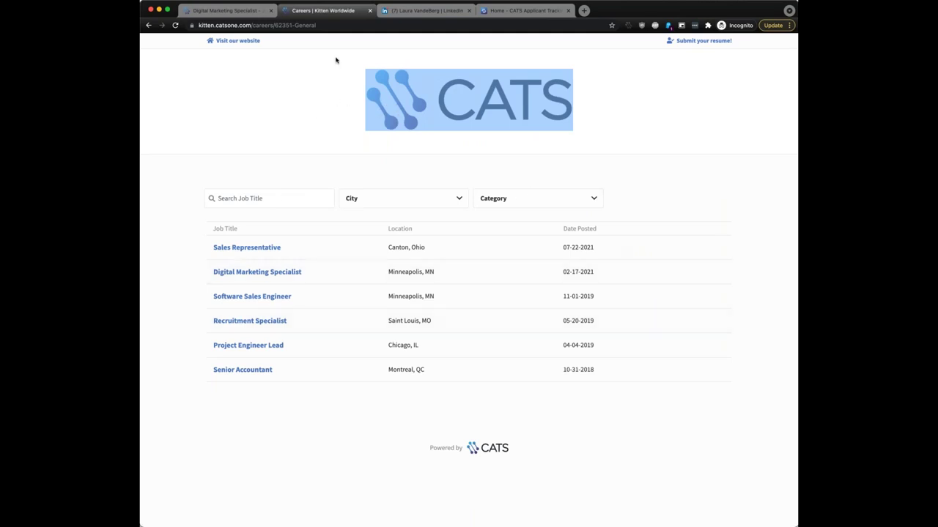
Return to the CATS job order and open the settings of the General career portal.
{"action": "left_click", "coordinate": [244, 11]}
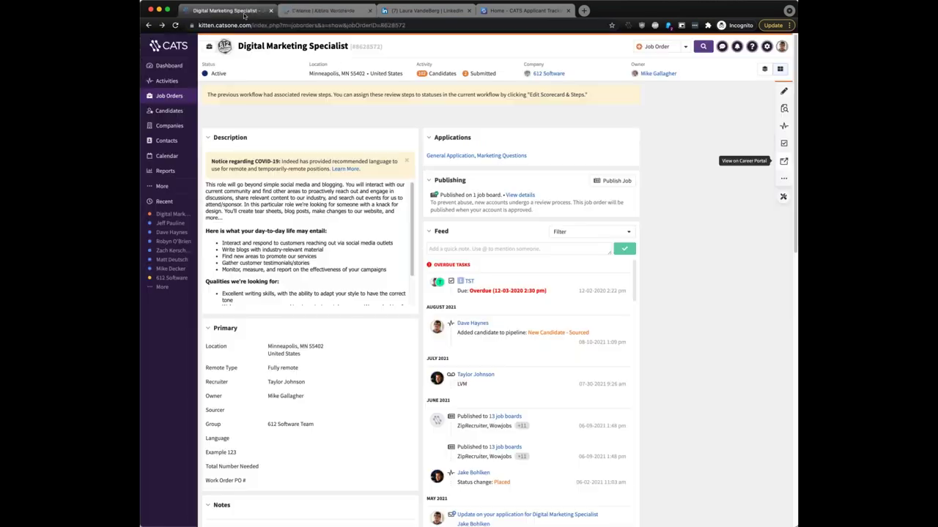
{"action": "left_click", "coordinate": [162, 188]}
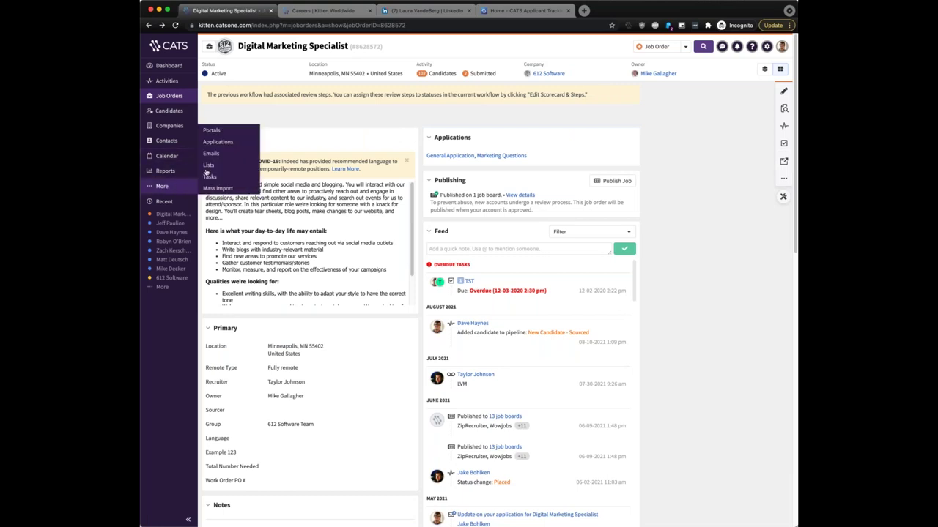
{"action": "left_click", "coordinate": [211, 131]}
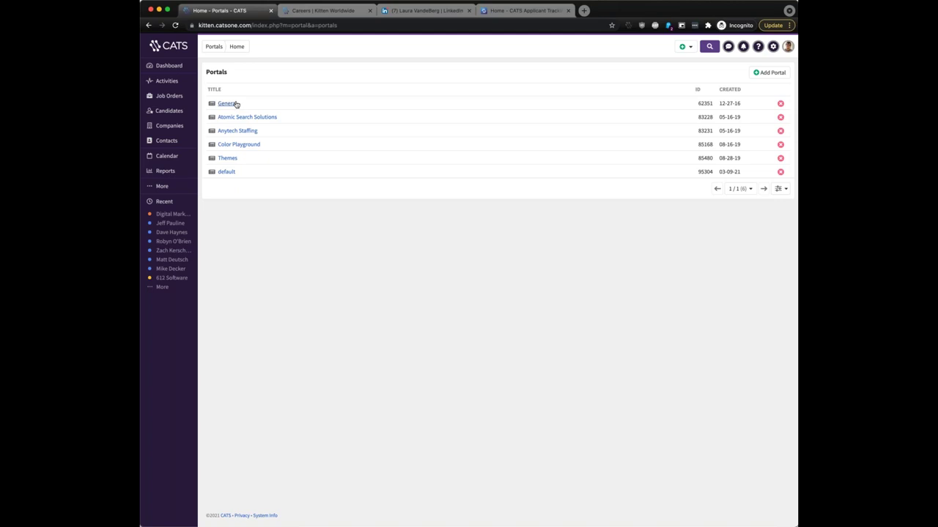
{"action": "left_click", "coordinate": [228, 104]}
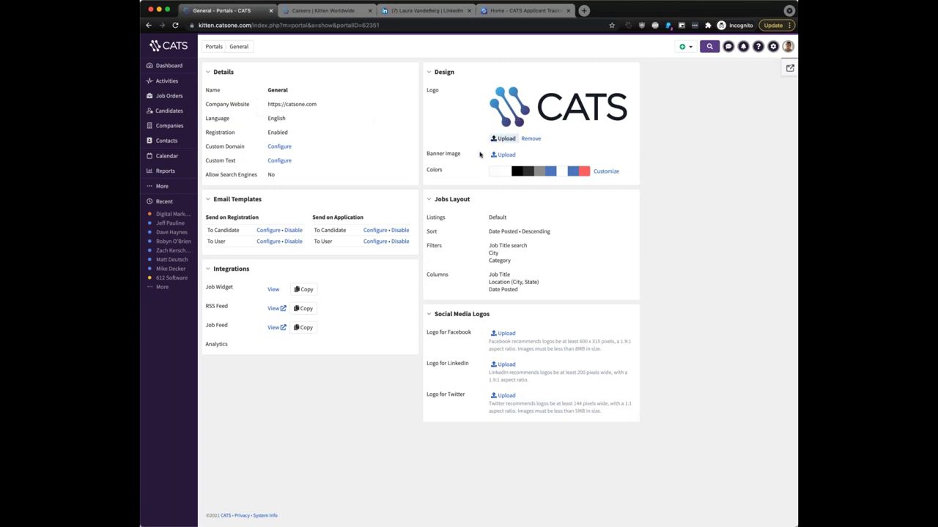
Try the Rotterdam, Dover and Norfolk color presets for the General portal and discard the color changes.
{"action": "left_click", "coordinate": [610, 173]}
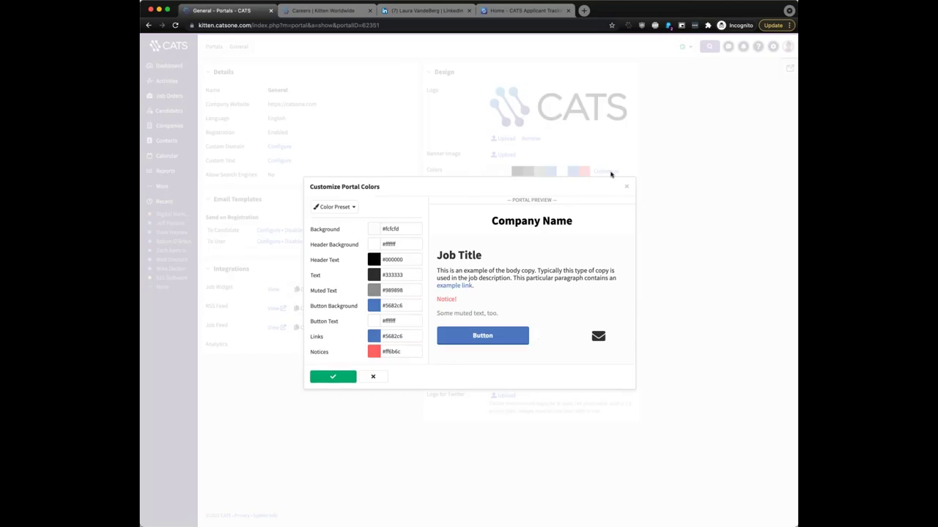
{"action": "left_click", "coordinate": [339, 207]}
{"action": "left_click", "coordinate": [334, 255]}
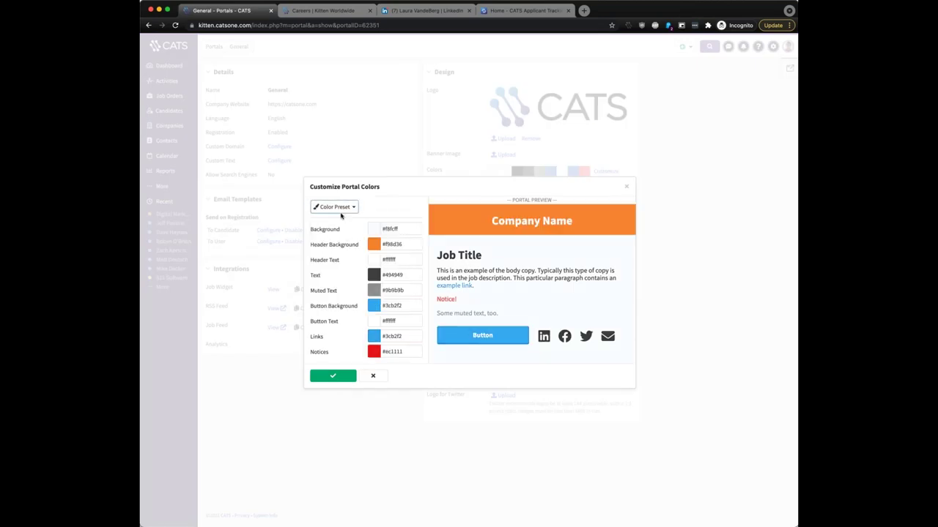
{"action": "left_click", "coordinate": [338, 208]}
{"action": "left_click", "coordinate": [323, 238]}
{"action": "left_click", "coordinate": [334, 207]}
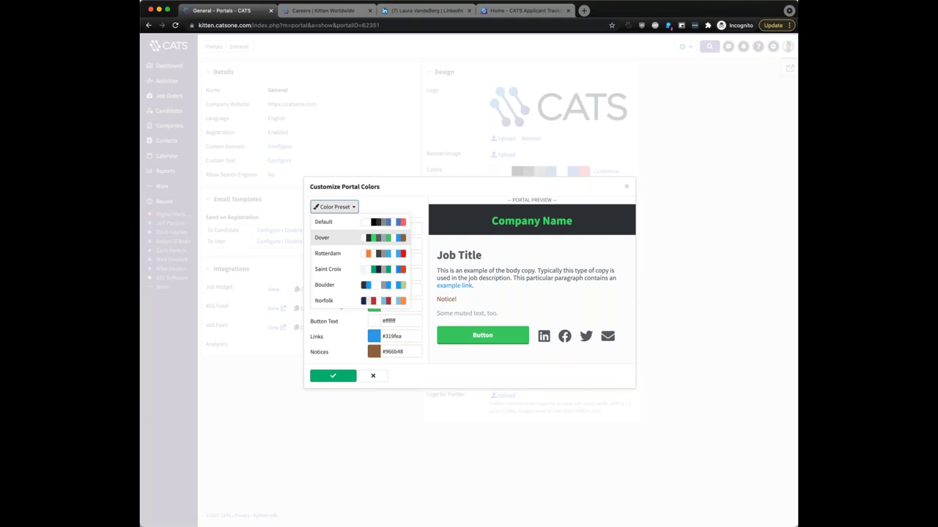
{"action": "left_click", "coordinate": [334, 301]}
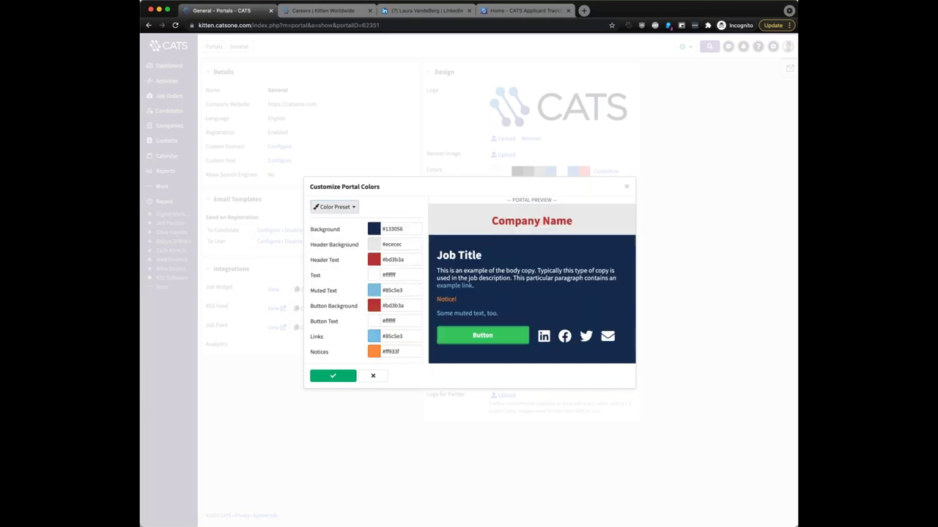
{"action": "left_click", "coordinate": [348, 208]}
{"action": "left_click", "coordinate": [408, 377]}
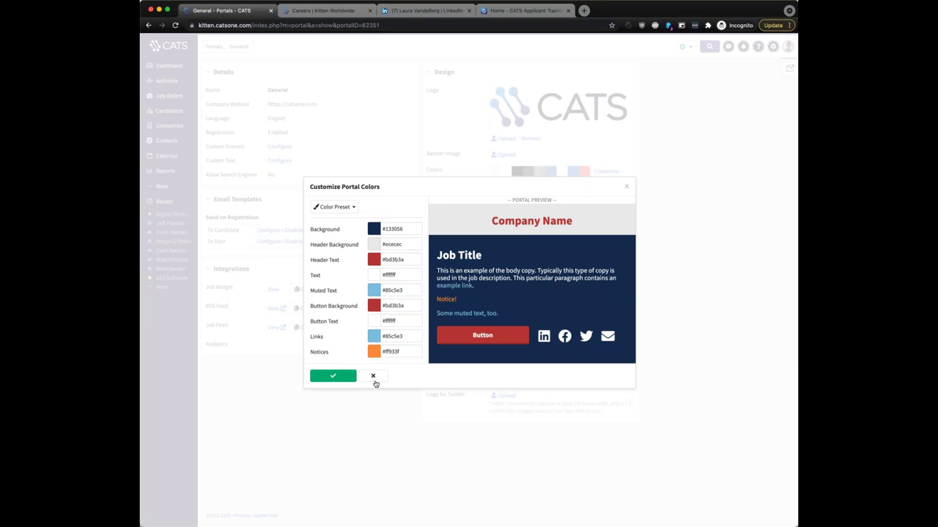
{"action": "left_click", "coordinate": [374, 378]}
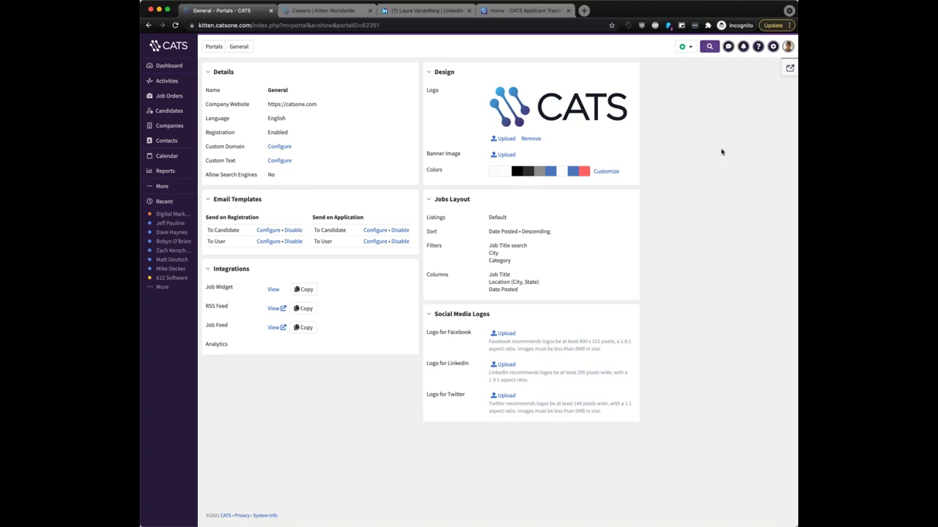
View the General portal's public careers page, and open victorianewitt.com in a new browser tab to look over its home page.
{"action": "left_click", "coordinate": [789, 68]}
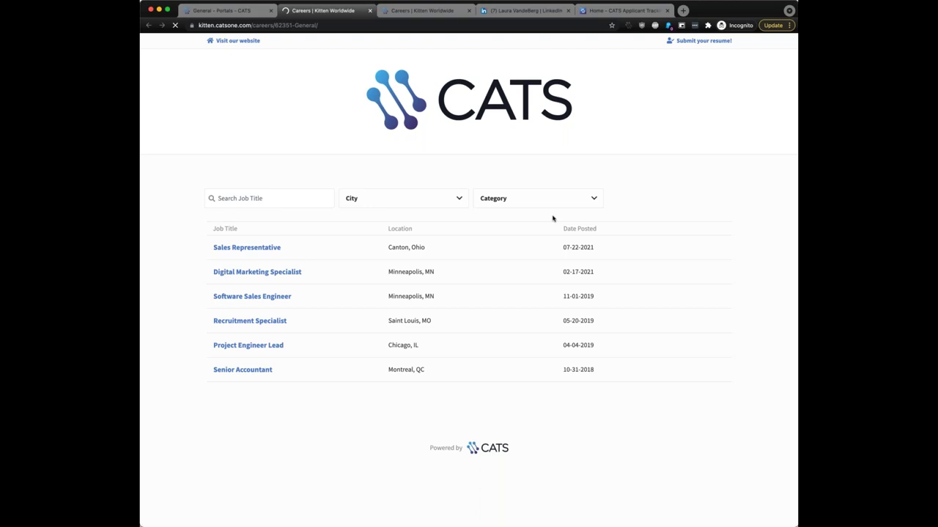
{"action": "left_click", "coordinate": [683, 10]}
{"action": "type", "text": "vi"}
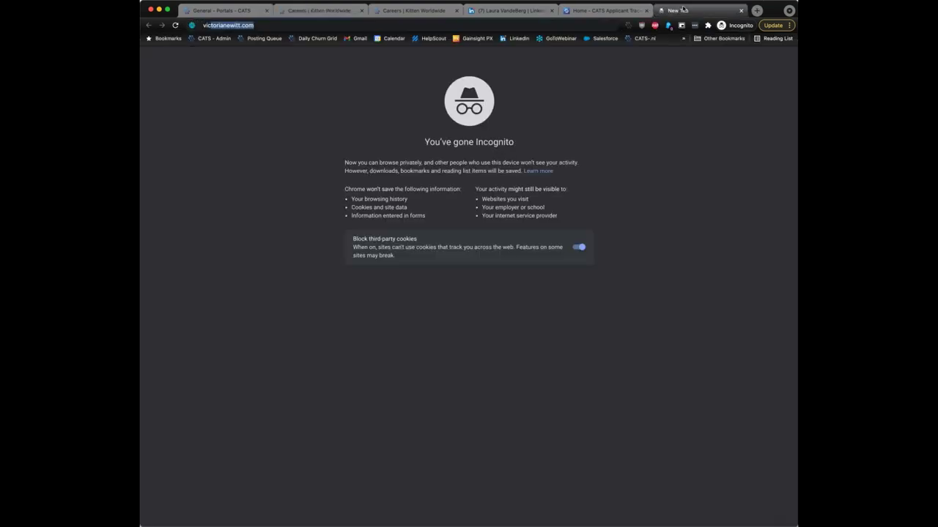
{"action": "key", "text": "Return"}
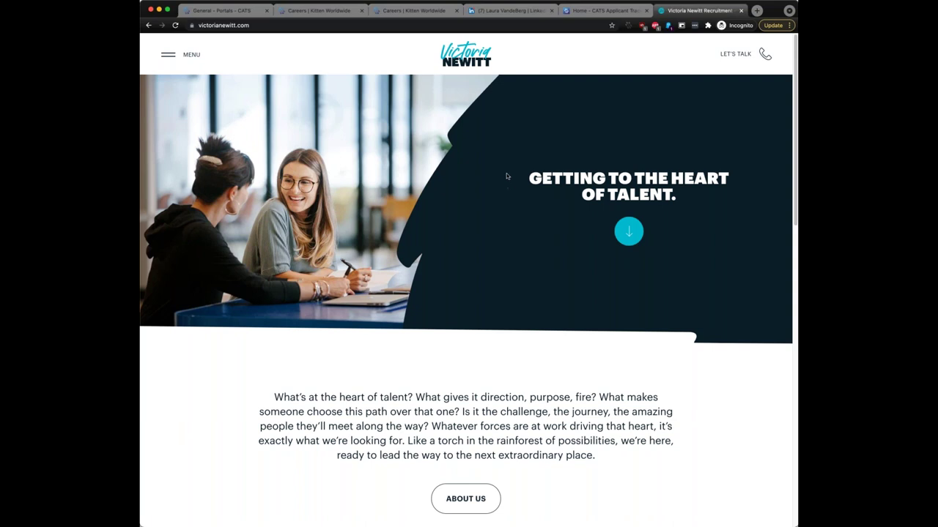
{"action": "scroll", "coordinate": [388, 211], "scroll_direction": "down", "scroll_amount": 5}
{"action": "scroll", "coordinate": [388, 154], "scroll_direction": "up", "scroll_amount": 5}
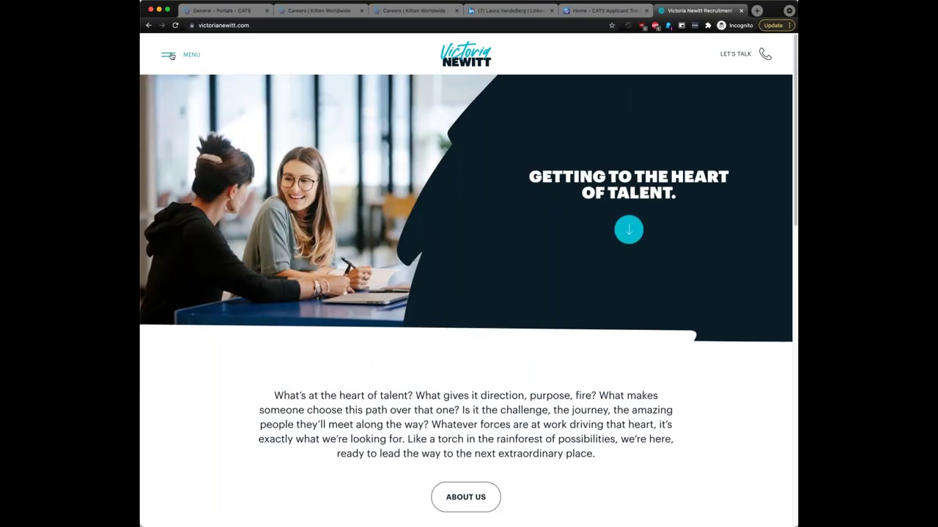
Open the recruitment website's Looking for Talent page and skim its content.
{"action": "left_click", "coordinate": [169, 56]}
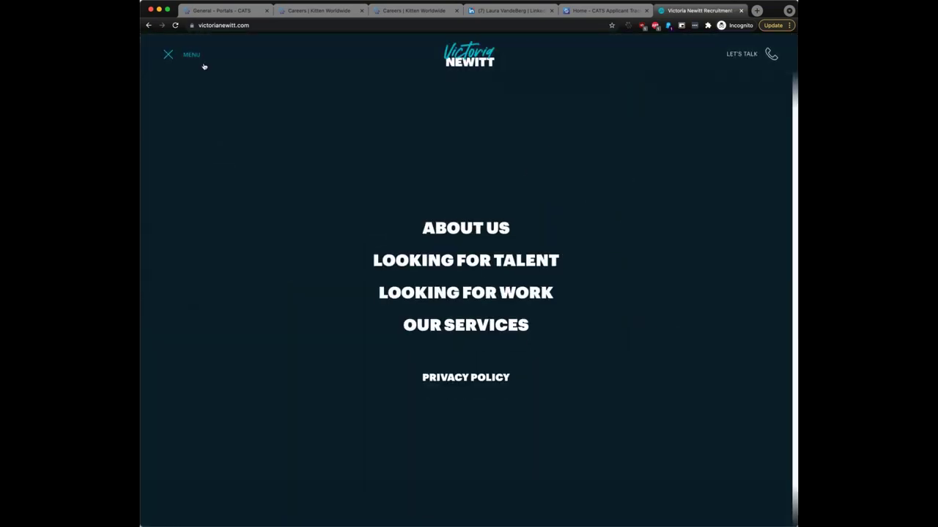
{"action": "left_click", "coordinate": [454, 260]}
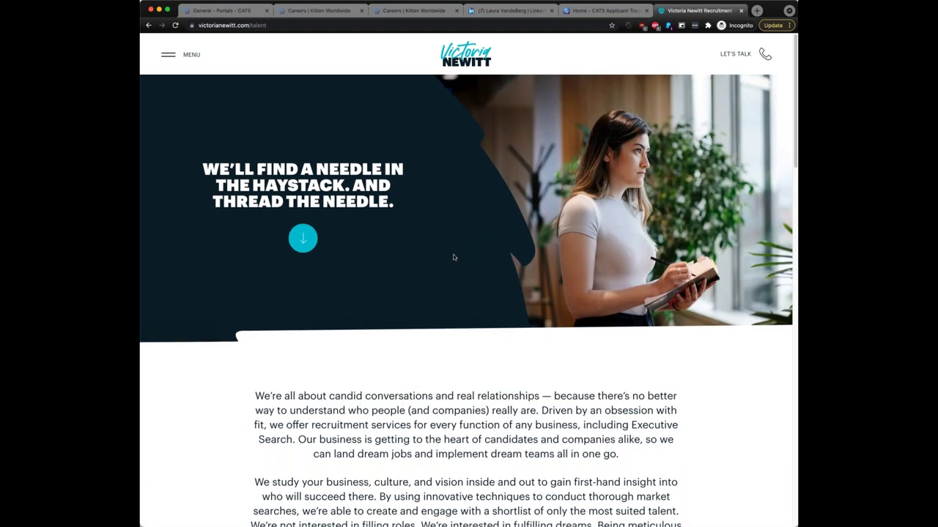
{"action": "scroll", "coordinate": [453, 257], "scroll_direction": "down", "scroll_amount": 5}
Open the website's Looking for Work page and examine its Latest Jobs listing.
{"action": "left_click", "coordinate": [174, 54]}
{"action": "left_click", "coordinate": [528, 289]}
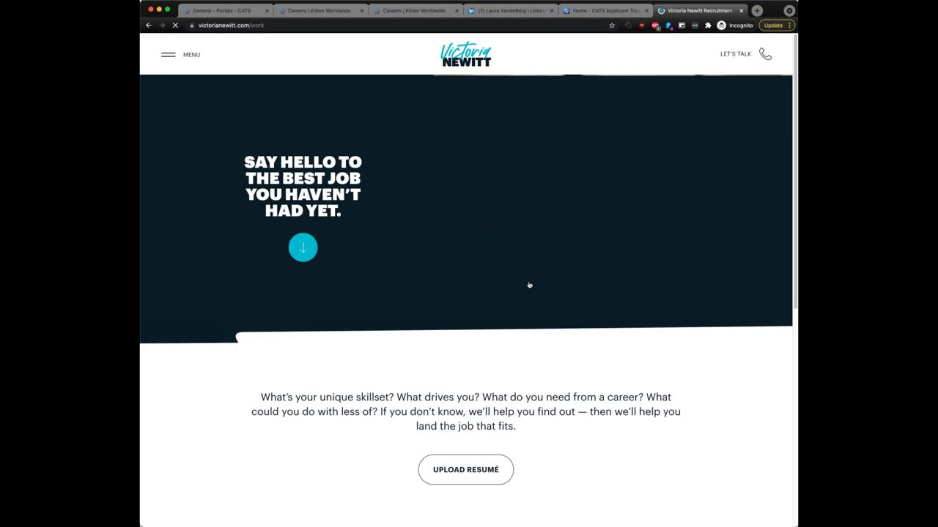
{"action": "scroll", "coordinate": [417, 293], "scroll_direction": "down", "scroll_amount": 10}
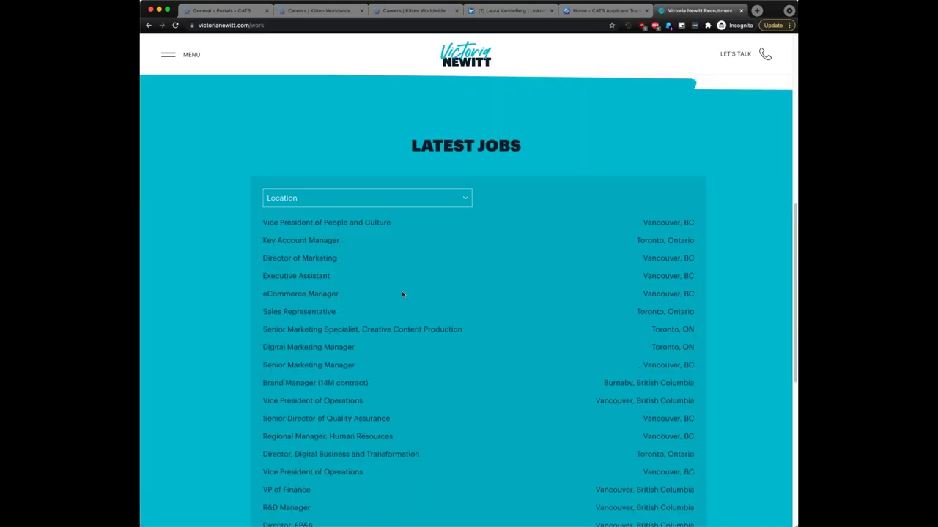
{"action": "scroll", "coordinate": [369, 296], "scroll_direction": "down", "scroll_amount": 3}
{"action": "scroll", "coordinate": [313, 228], "scroll_direction": "up", "scroll_amount": 2}
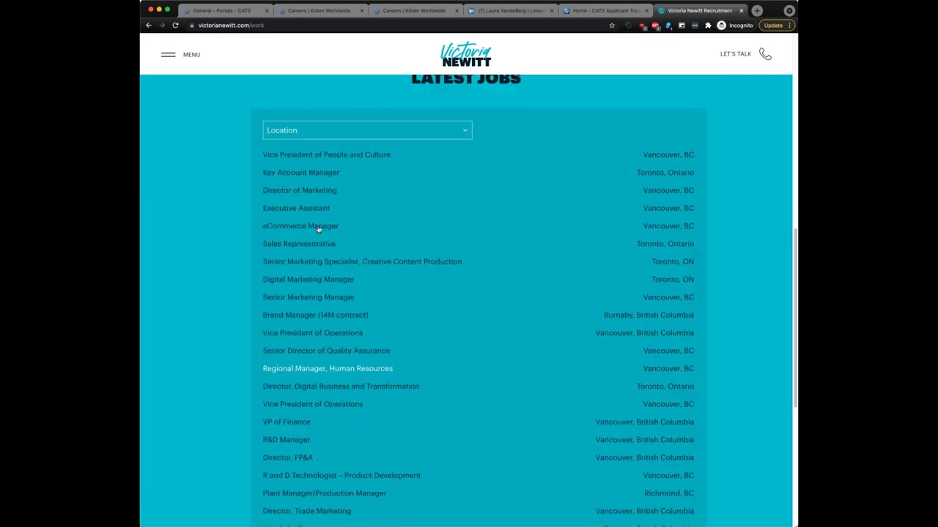
Look over the Latest Jobs listing and open the Vice President of People and Culture posting to skim its description.
{"action": "scroll", "coordinate": [293, 305], "scroll_direction": "up", "scroll_amount": 4}
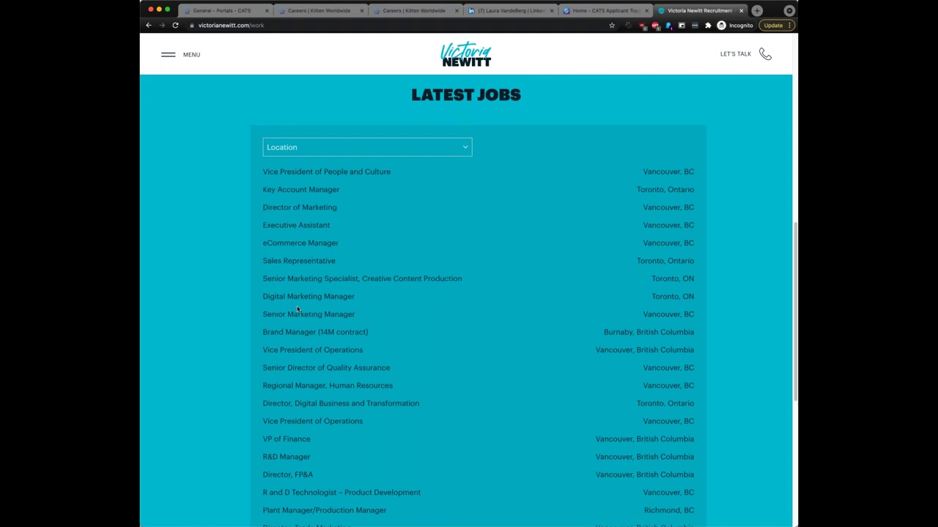
{"action": "scroll", "coordinate": [293, 301], "scroll_direction": "up", "scroll_amount": 4}
{"action": "scroll", "coordinate": [246, 296], "scroll_direction": "down", "scroll_amount": 10}
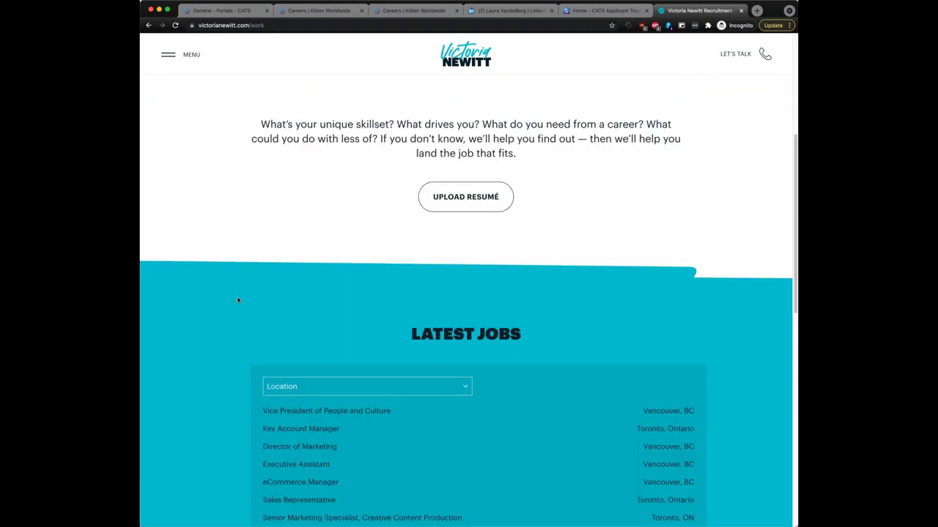
{"action": "scroll", "coordinate": [236, 301], "scroll_direction": "down", "scroll_amount": 2}
{"action": "scroll", "coordinate": [236, 300], "scroll_direction": "up", "scroll_amount": 6}
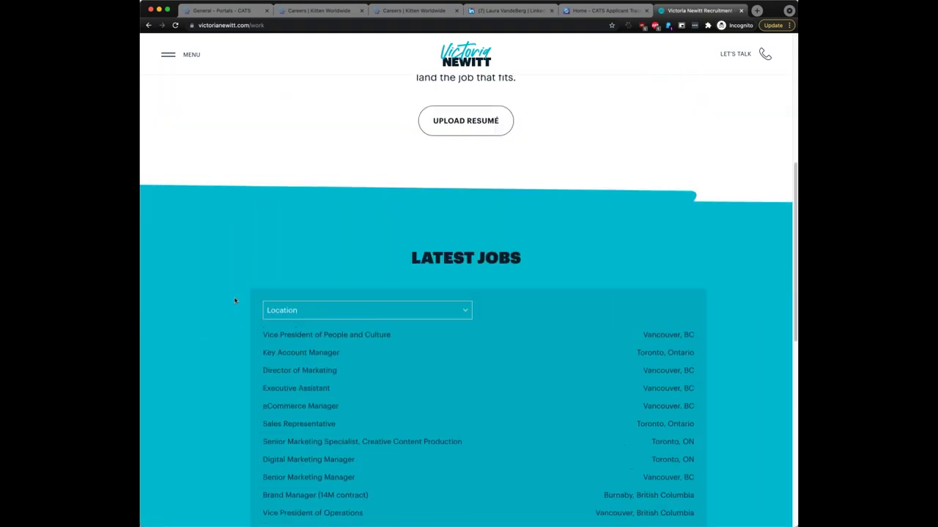
{"action": "scroll", "coordinate": [238, 300], "scroll_direction": "down", "scroll_amount": 1}
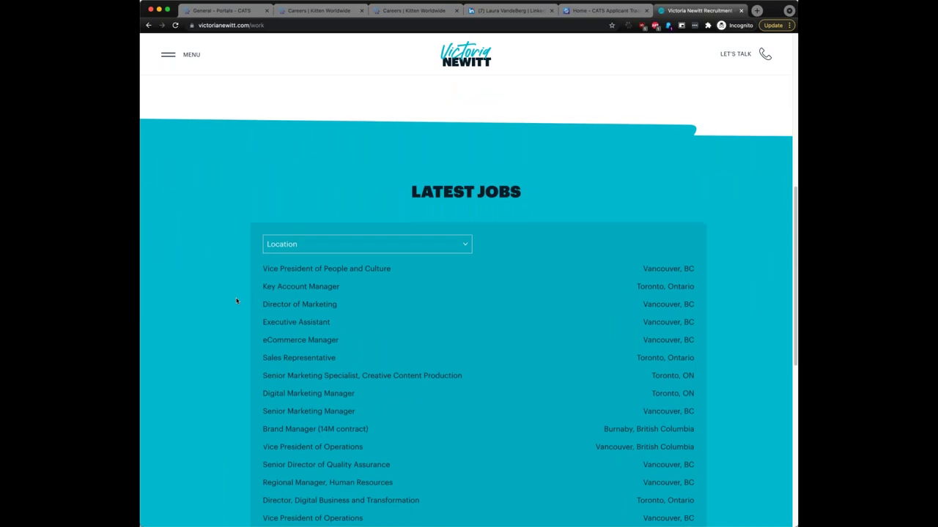
{"action": "scroll", "coordinate": [238, 300], "scroll_direction": "down", "scroll_amount": 1}
{"action": "left_click", "coordinate": [313, 226]}
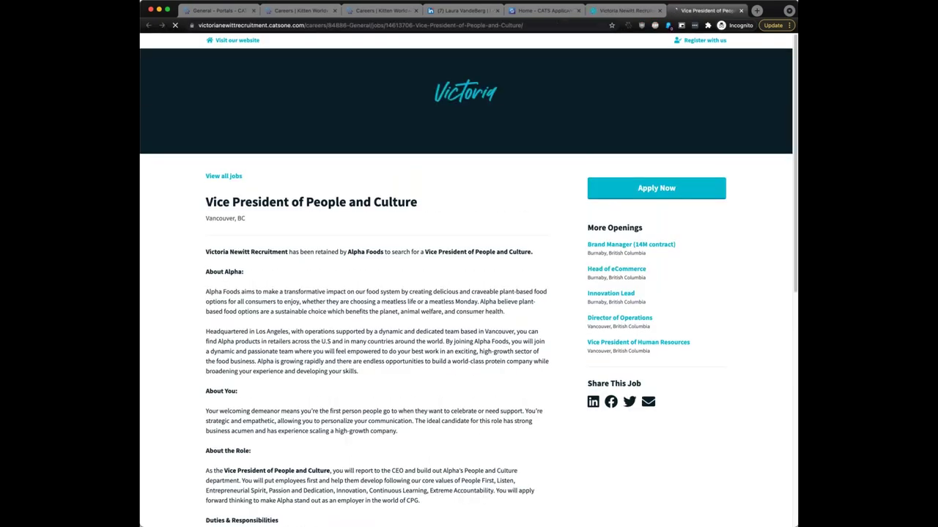
{"action": "scroll", "coordinate": [300, 266], "scroll_direction": "down", "scroll_amount": 5}
{"action": "scroll", "coordinate": [301, 266], "scroll_direction": "up", "scroll_amount": 5}
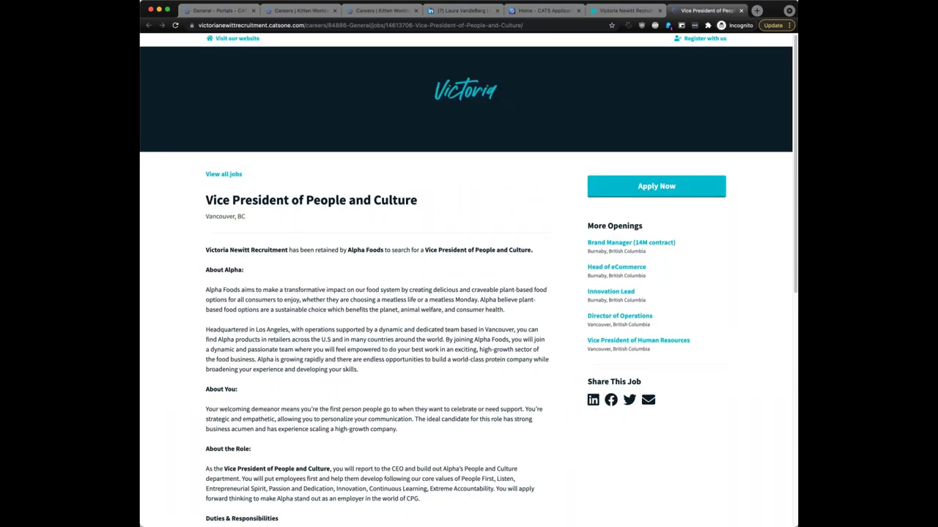
{"action": "scroll", "coordinate": [354, 267], "scroll_direction": "down", "scroll_amount": 1}
Close the duplicate careers page and return to the General portal's settings to look at its Job Widget and RSS Feed integrations.
{"action": "left_click", "coordinate": [327, 12]}
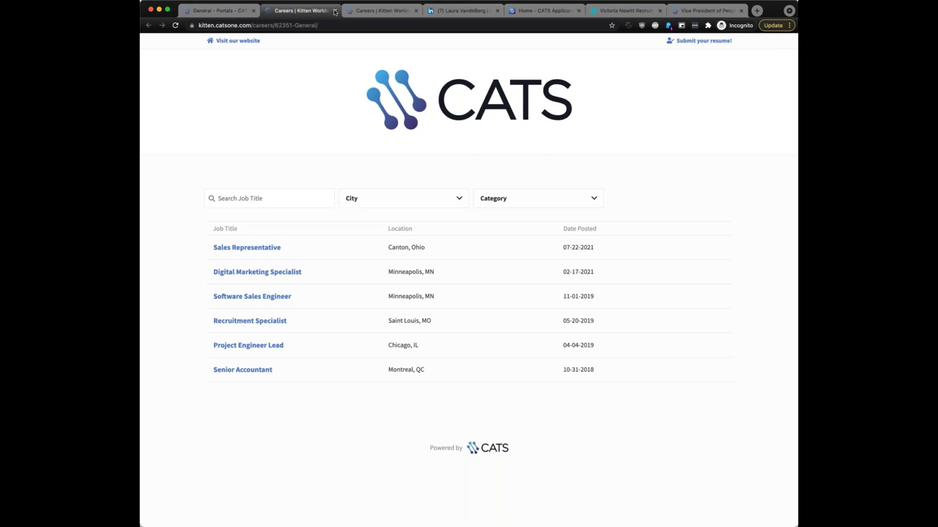
{"action": "left_click", "coordinate": [334, 11]}
{"action": "left_click", "coordinate": [214, 11]}
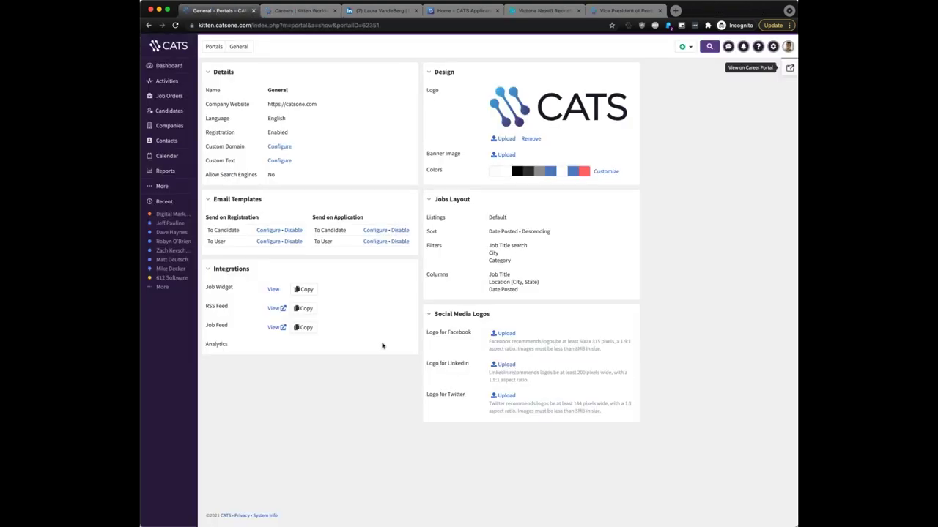
{"action": "triple_click", "coordinate": [218, 287]}
{"action": "double_click", "coordinate": [222, 306]}
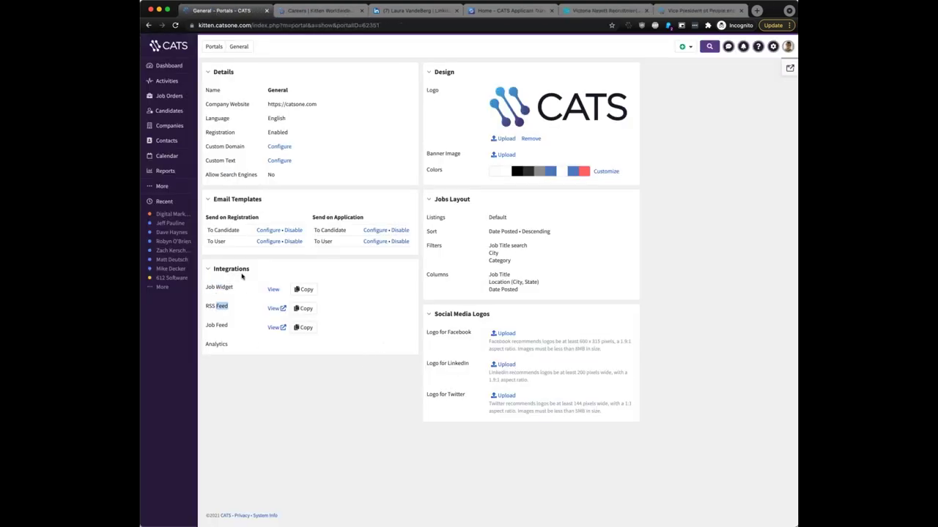
View the General portal's Job Widget embed code, close it, and look over the available support options.
{"action": "left_click", "coordinate": [302, 290]}
{"action": "left_click", "coordinate": [273, 291]}
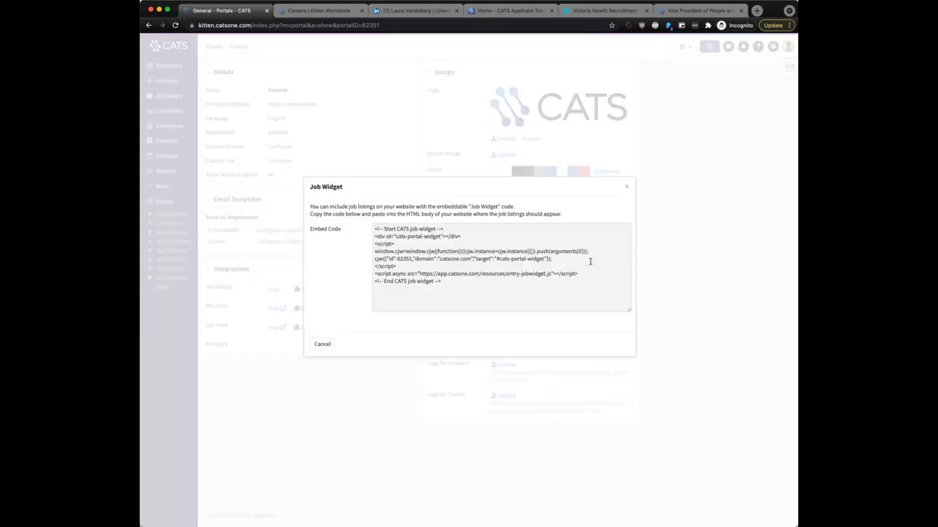
{"action": "left_click", "coordinate": [626, 190]}
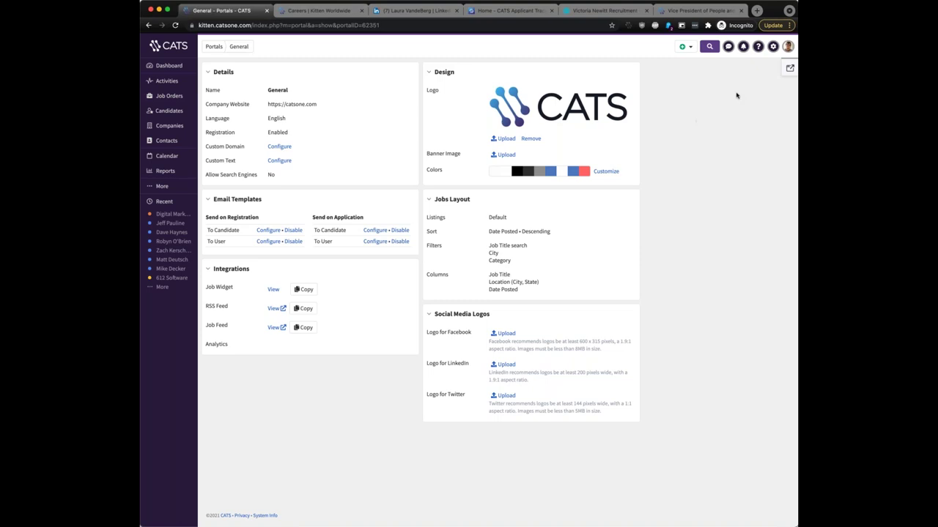
{"action": "left_click", "coordinate": [758, 47]}
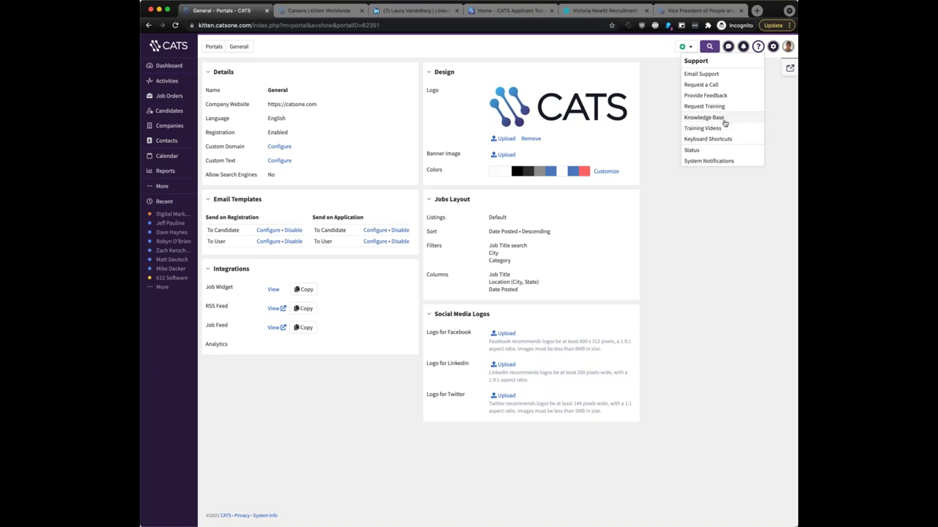
{"action": "left_click", "coordinate": [716, 234]}
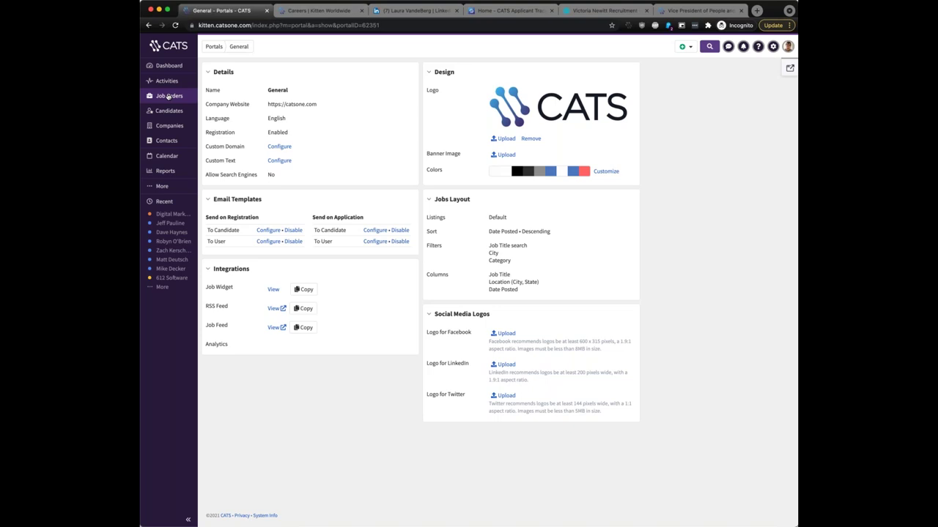
Open the recently viewed Product Manager candidate's record and look over its primary information, details and work history.
{"action": "left_click", "coordinate": [168, 223]}
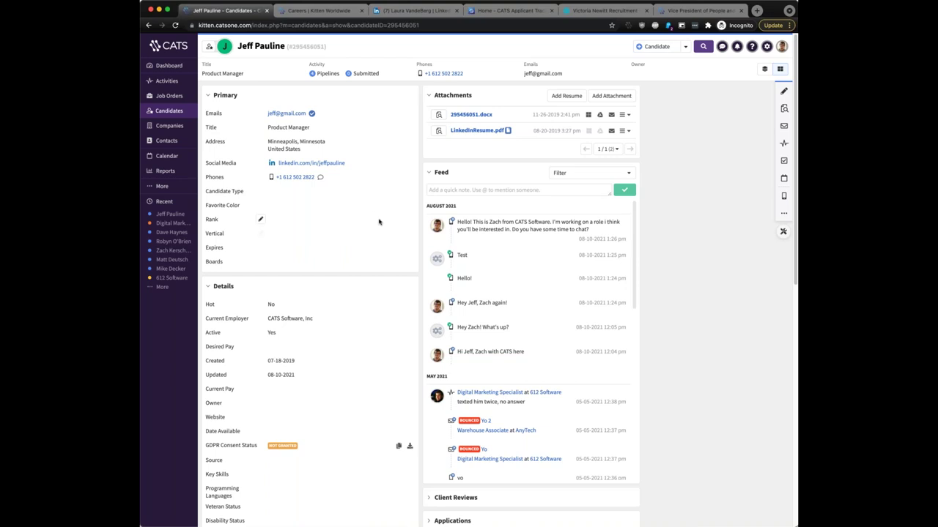
{"action": "scroll", "coordinate": [367, 214], "scroll_direction": "down", "scroll_amount": 5}
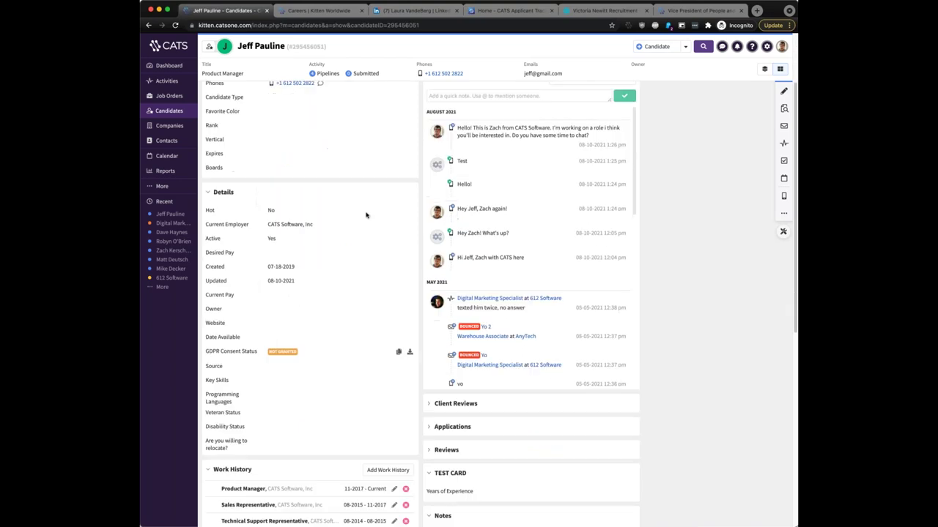
{"action": "scroll", "coordinate": [322, 288], "scroll_direction": "up", "scroll_amount": 1}
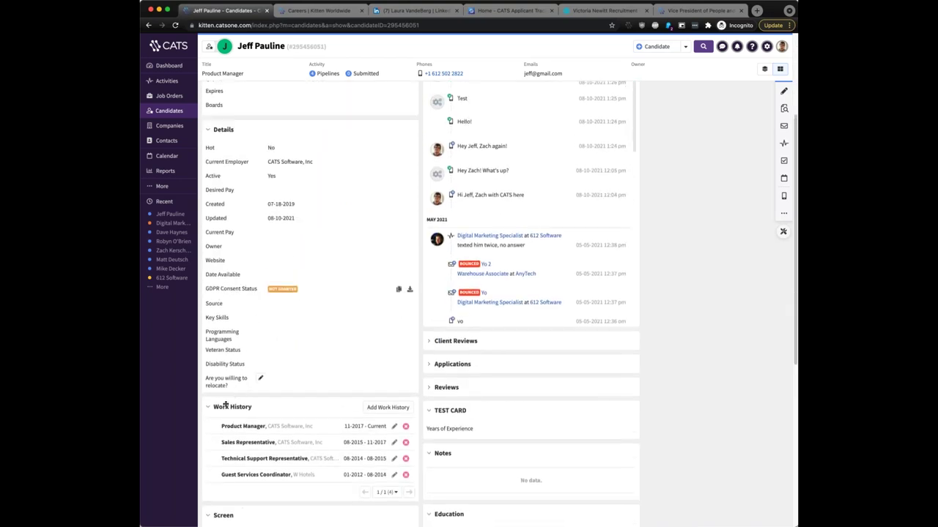
Try repositioning the Work History card relative to Details, and collapse the Details card on the candidate record.
{"action": "left_click_drag", "start_coordinate": [227, 394], "coordinate": [224, 160]}
{"action": "left_click_drag", "start_coordinate": [221, 240], "coordinate": [215, 139]}
{"action": "left_click", "coordinate": [209, 132]}
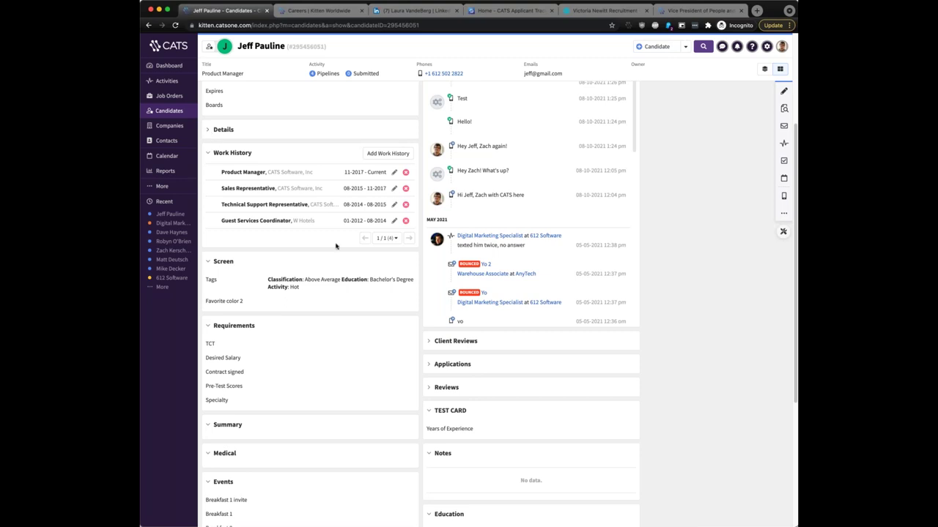
{"action": "scroll", "coordinate": [337, 247], "scroll_direction": "down", "scroll_amount": 5}
{"action": "scroll", "coordinate": [336, 251], "scroll_direction": "up", "scroll_amount": 10}
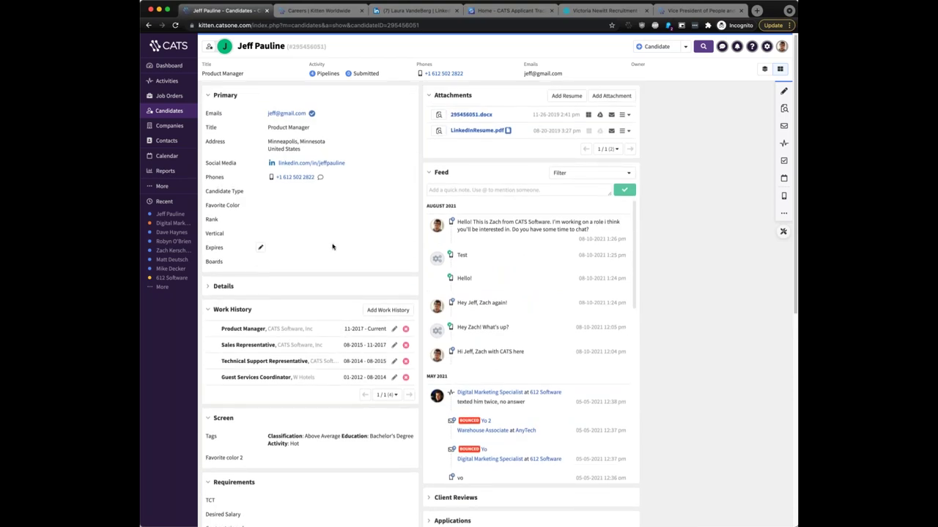
Examine the candidate's attachments and the remaining sections of the record down to the Job Orders list.
{"action": "left_click_drag", "start_coordinate": [652, 140], "coordinate": [502, 133]}
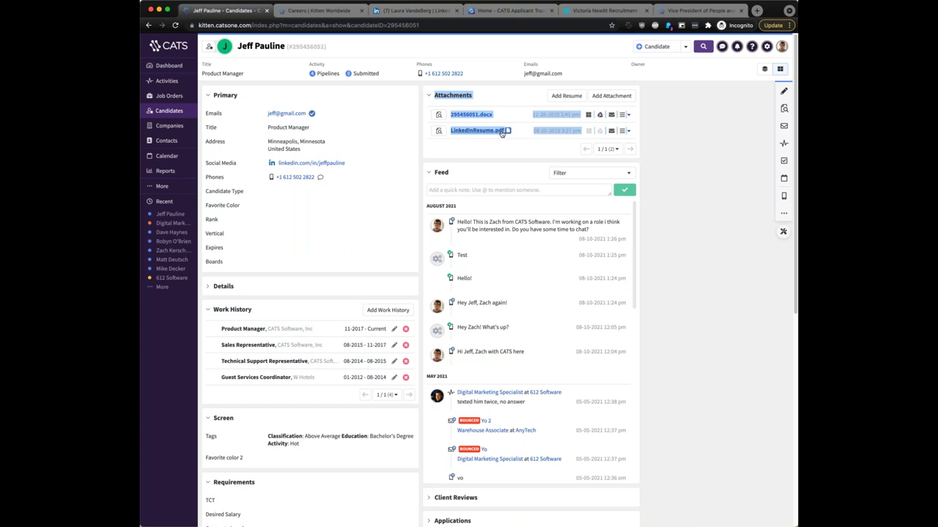
{"action": "left_click", "coordinate": [682, 131]}
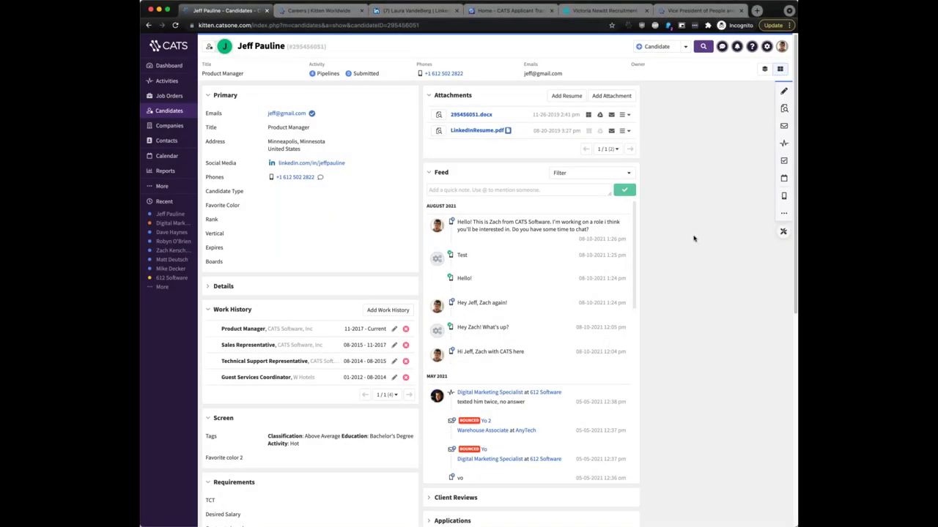
{"action": "scroll", "coordinate": [672, 237], "scroll_direction": "down", "scroll_amount": 1}
{"action": "scroll", "coordinate": [672, 237], "scroll_direction": "down", "scroll_amount": 2}
{"action": "scroll", "coordinate": [671, 237], "scroll_direction": "up", "scroll_amount": 2}
{"action": "scroll", "coordinate": [502, 124], "scroll_direction": "down", "scroll_amount": 5}
{"action": "scroll", "coordinate": [687, 216], "scroll_direction": "down", "scroll_amount": 1}
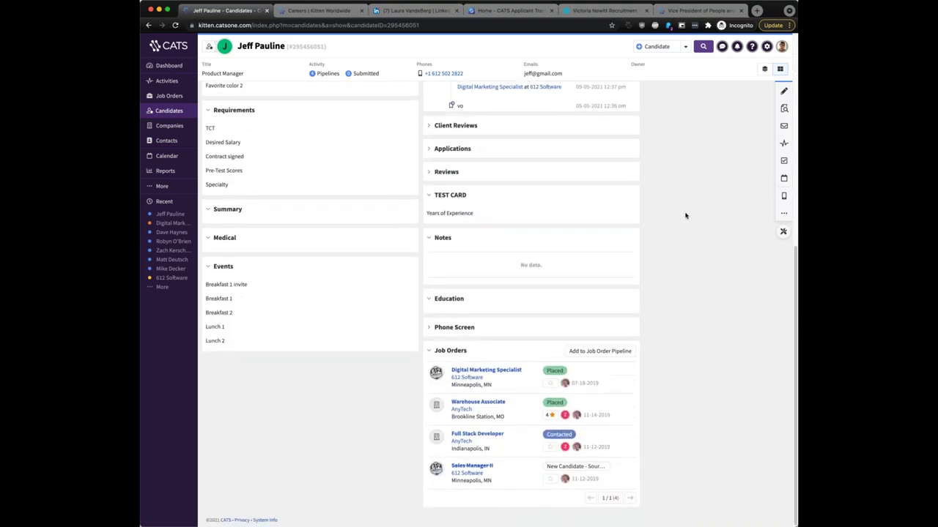
Draft a Submitted to Client status change for the AnyTech Full Stack Developer job order, including the .docx attachment, and discard it.
{"action": "left_click", "coordinate": [554, 437]}
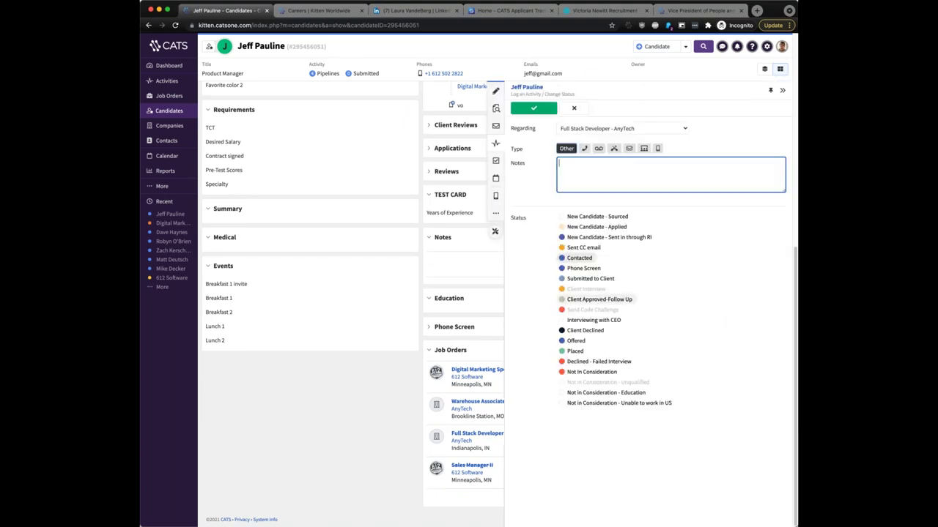
{"action": "left_click", "coordinate": [586, 278]}
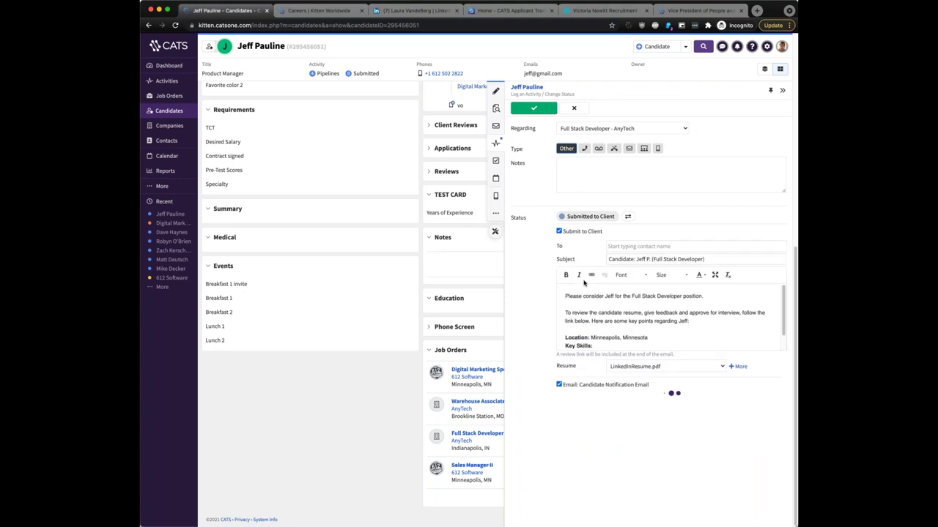
{"action": "scroll", "coordinate": [538, 302], "scroll_direction": "down", "scroll_amount": 1}
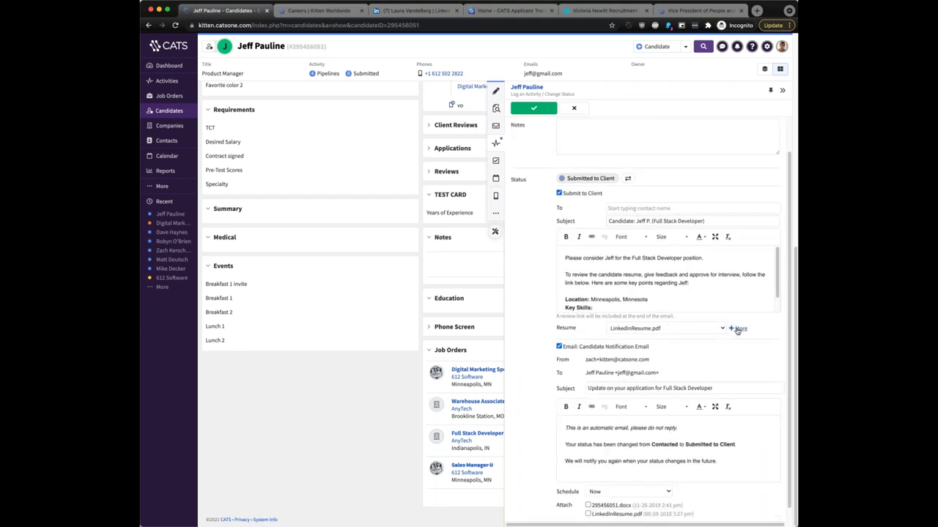
{"action": "left_click", "coordinate": [737, 329]}
{"action": "left_click", "coordinate": [608, 342]}
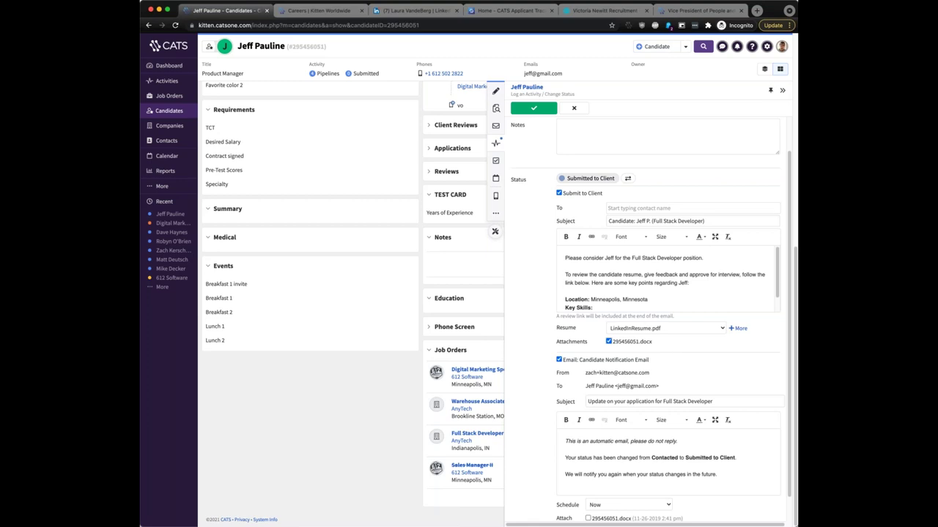
{"action": "left_click", "coordinate": [575, 108]}
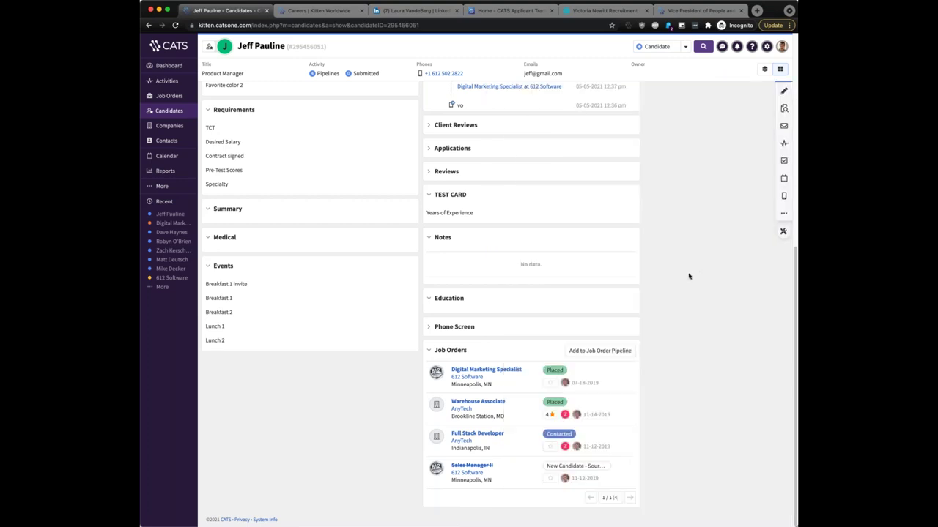
Review the messages and logged activities in the candidate's Feed.
{"action": "scroll", "coordinate": [688, 276], "scroll_direction": "up", "scroll_amount": 10}
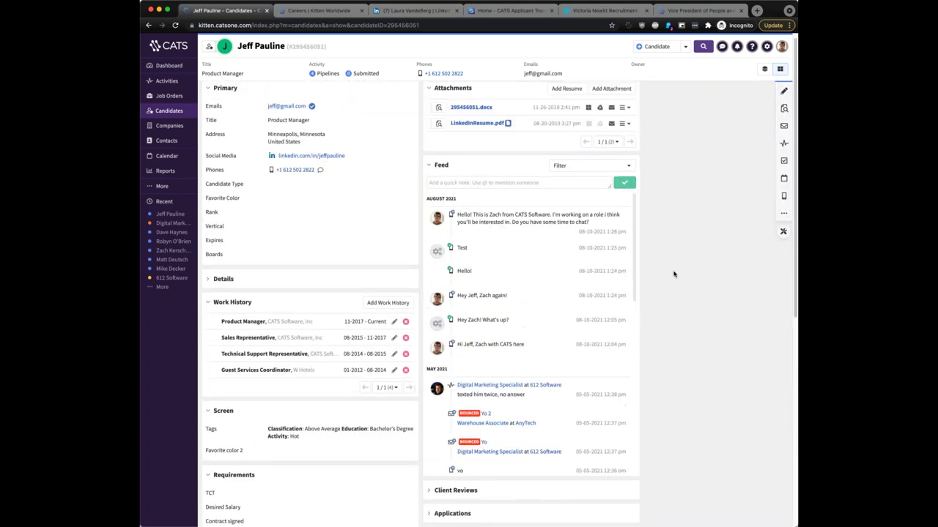
{"action": "scroll", "coordinate": [674, 274], "scroll_direction": "down", "scroll_amount": 2}
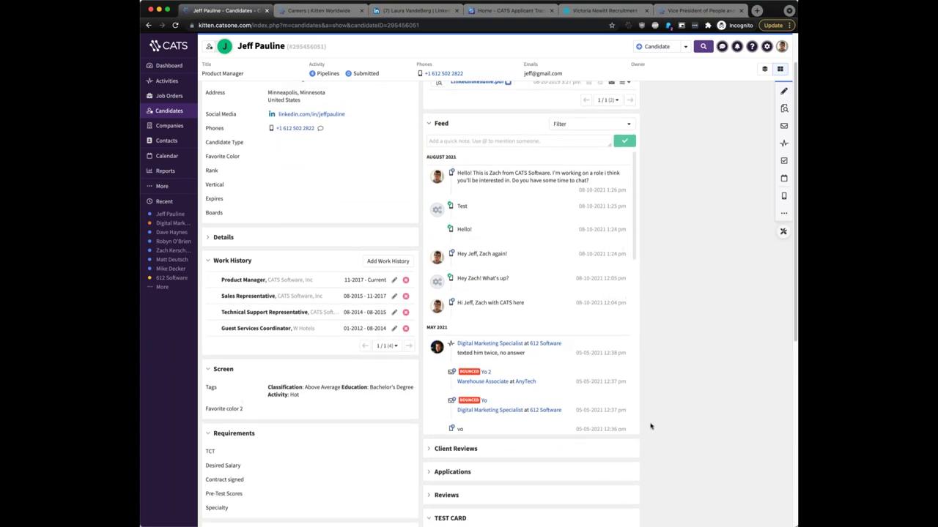
{"action": "left_click_drag", "start_coordinate": [647, 423], "coordinate": [440, 136]}
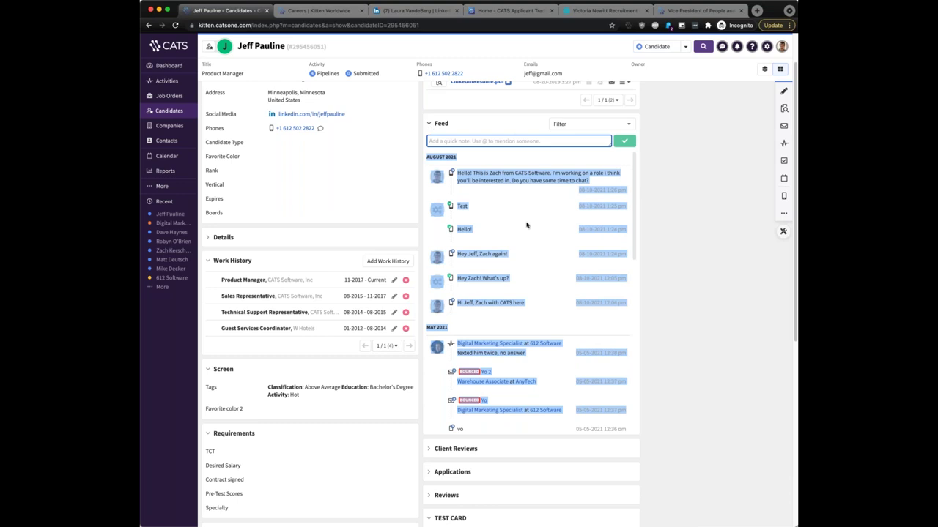
{"action": "left_click", "coordinate": [699, 228]}
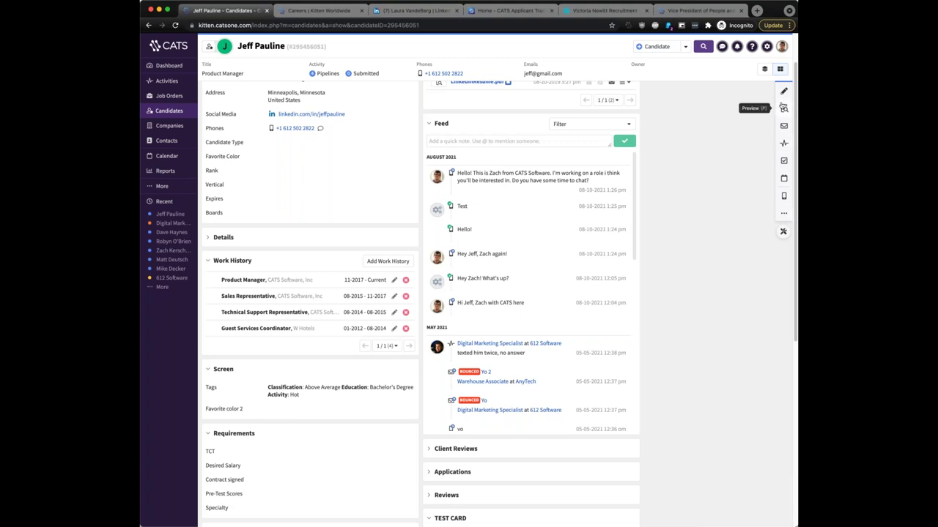
Log an Other activity for the candidate regarding Full Stack Developer - AnyTech with the note "Looking for 100k".
{"action": "left_click", "coordinate": [783, 145]}
{"action": "left_click", "coordinate": [654, 173]}
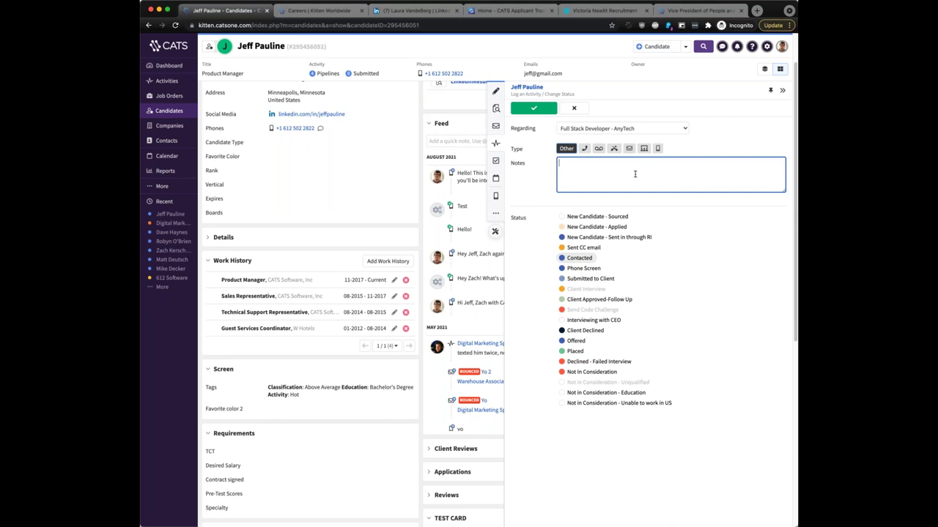
{"action": "type", "text": "Looking for 100k"}
{"action": "left_click", "coordinate": [524, 109]}
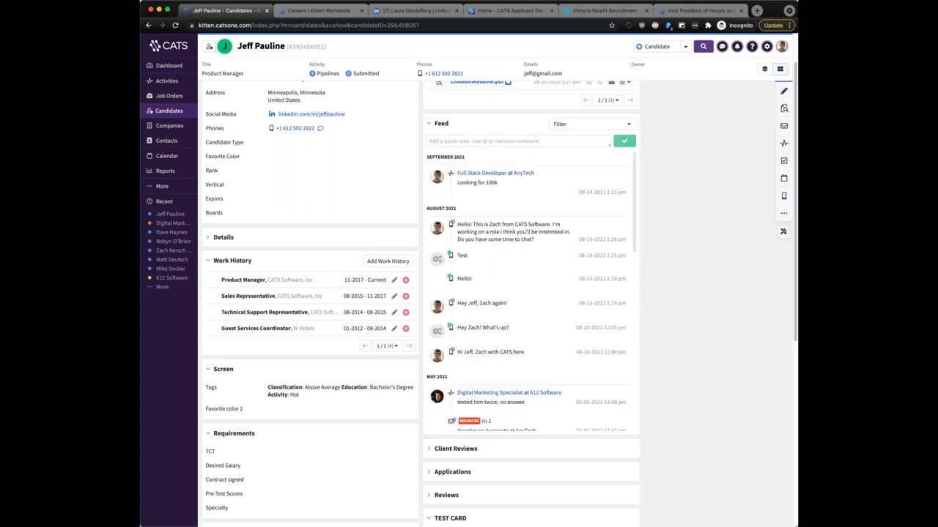
Examine the newly logged activity's note, timestamp and job order link in the candidate's Feed.
{"action": "left_click_drag", "start_coordinate": [500, 183], "coordinate": [457, 183]}
{"action": "triple_click", "coordinate": [611, 192]}
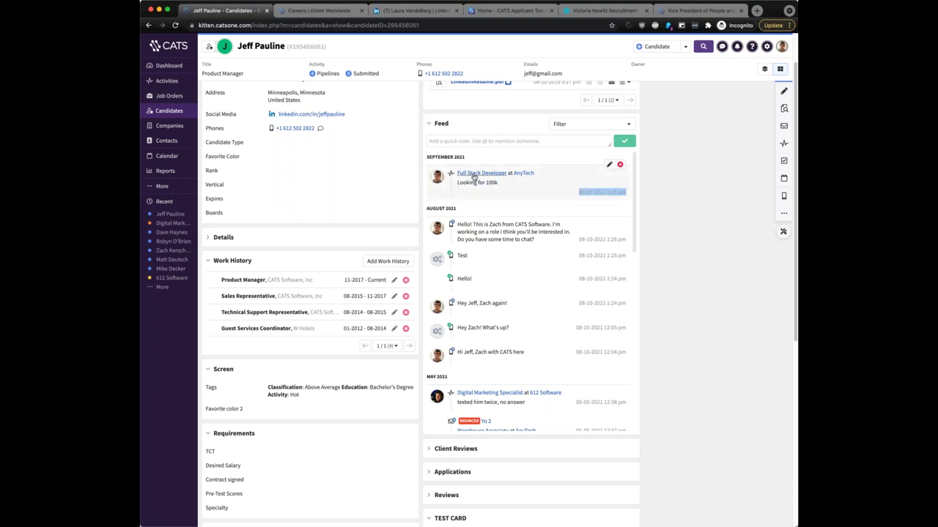
{"action": "left_click", "coordinate": [643, 179]}
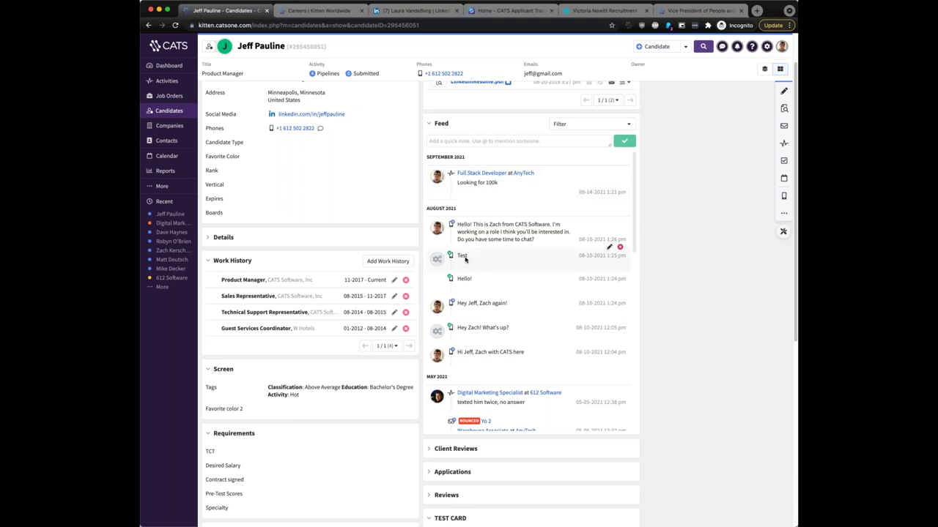
{"action": "triple_click", "coordinate": [495, 182]}
{"action": "left_click", "coordinate": [693, 192]}
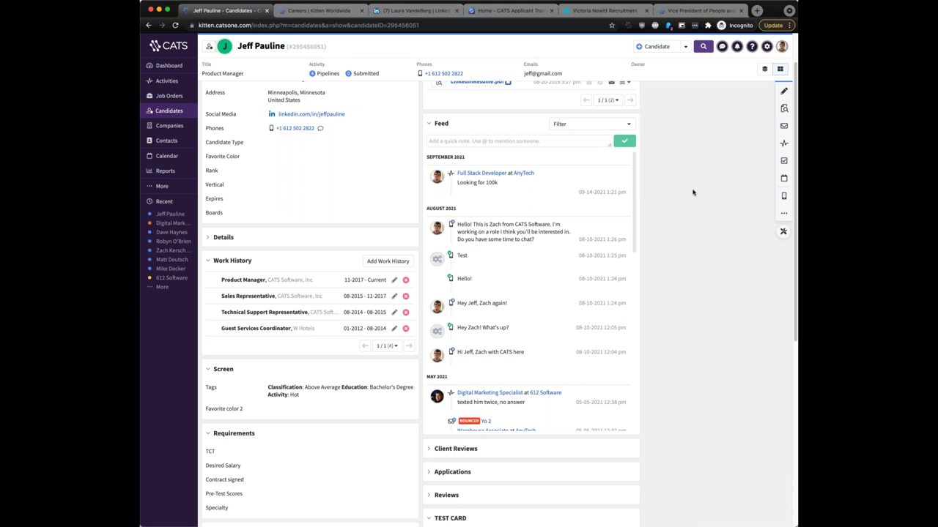
{"action": "scroll", "coordinate": [681, 208], "scroll_direction": "down", "scroll_amount": 1}
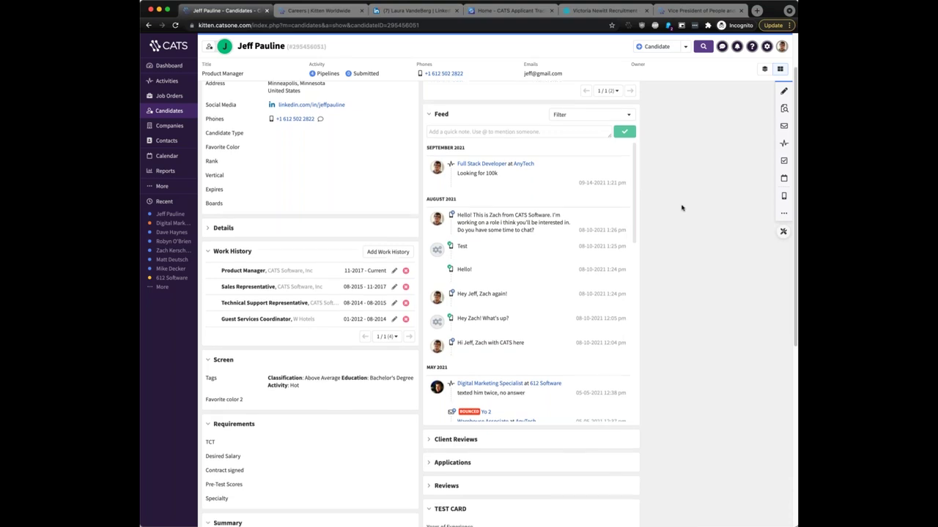
{"action": "scroll", "coordinate": [681, 208], "scroll_direction": "down", "scroll_amount": 5}
{"action": "scroll", "coordinate": [680, 207], "scroll_direction": "up", "scroll_amount": 6}
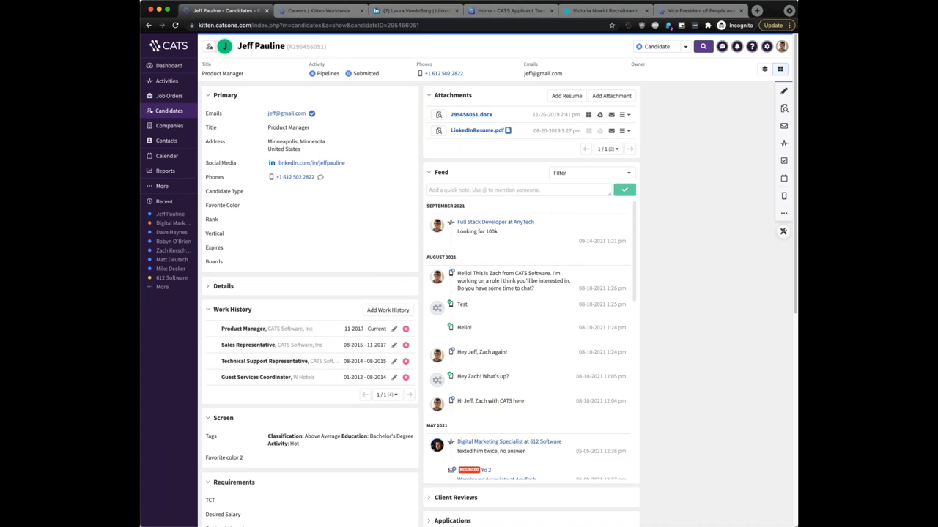
Open Mass Import and examine the Spreadsheet and Resumes import types with their descriptions.
{"action": "left_click", "coordinate": [179, 189]}
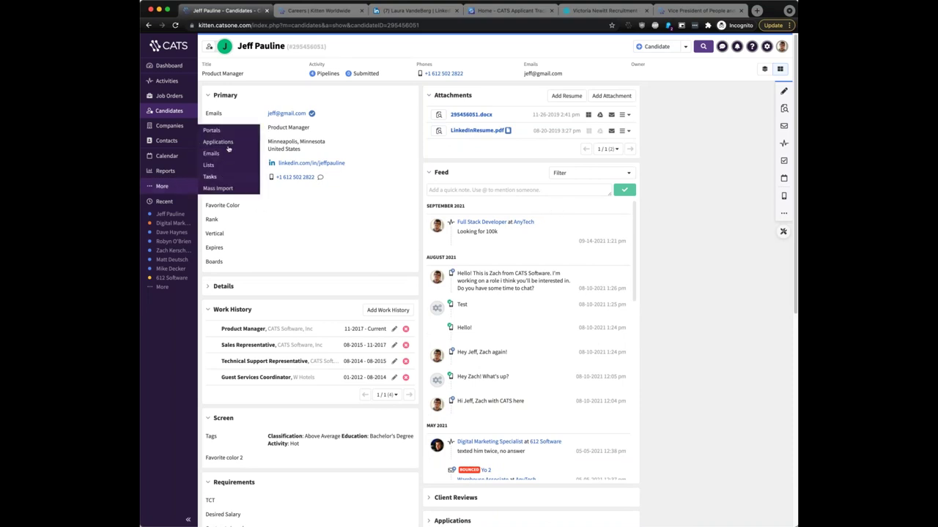
{"action": "left_click", "coordinate": [218, 190]}
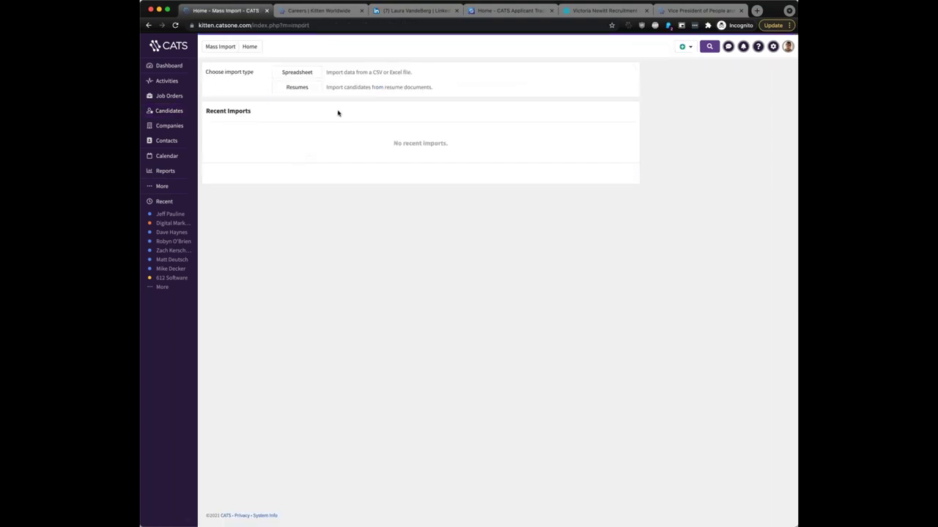
{"action": "triple_click", "coordinate": [395, 72]}
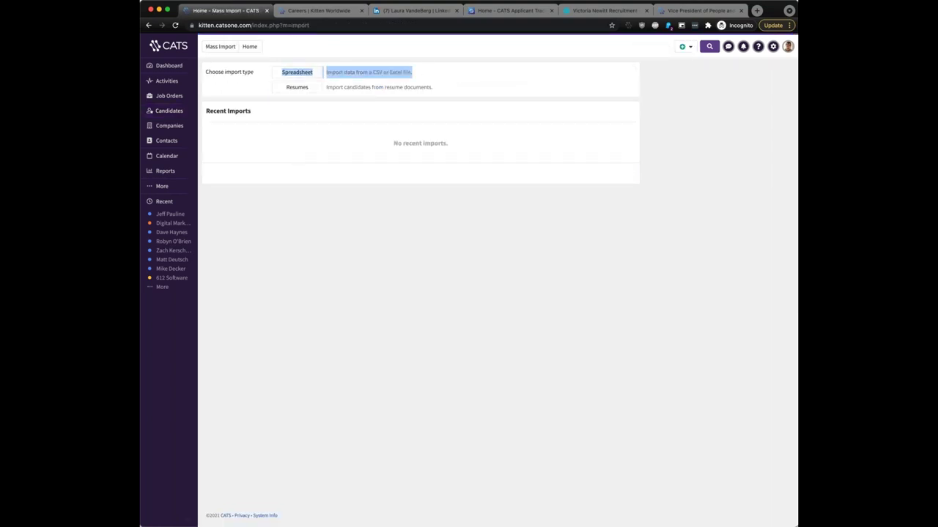
{"action": "left_click", "coordinate": [459, 101]}
{"action": "left_click_drag", "start_coordinate": [434, 87], "coordinate": [278, 87]}
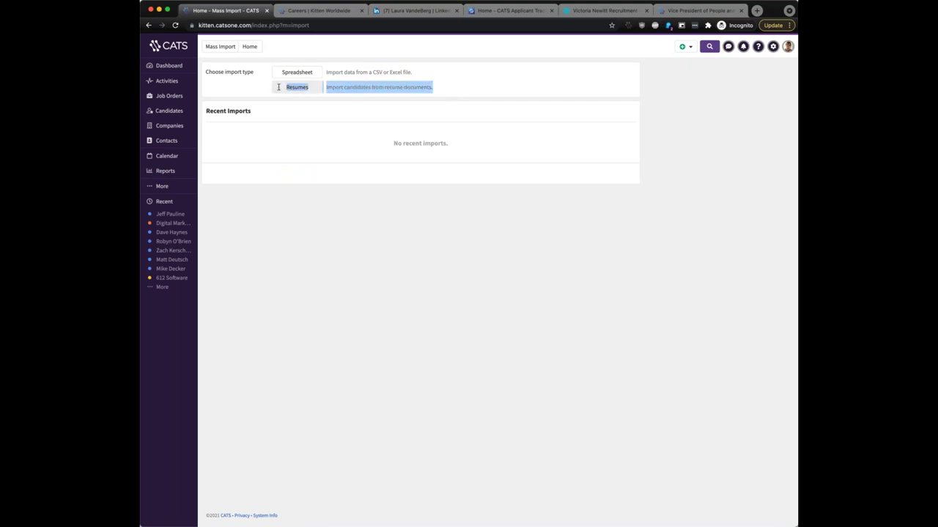
{"action": "left_click", "coordinate": [512, 95]}
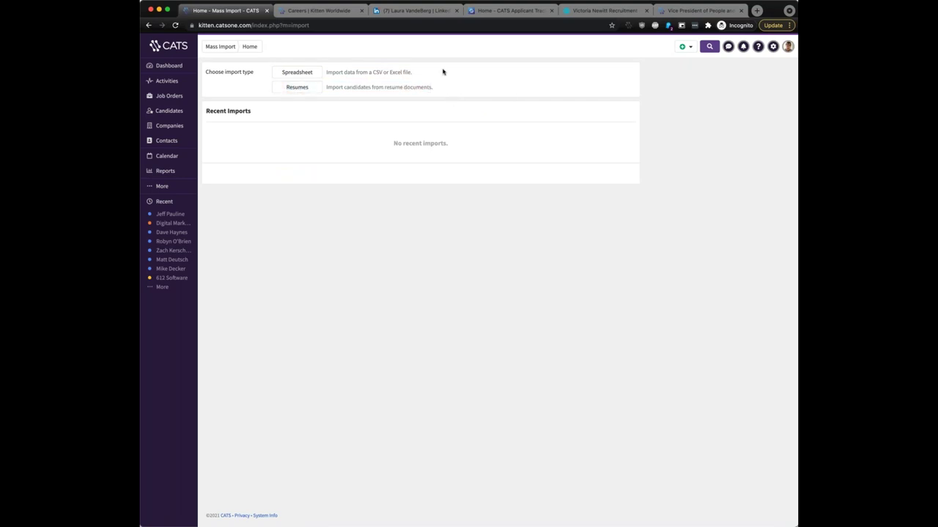
{"action": "left_click_drag", "start_coordinate": [431, 72], "coordinate": [277, 72]}
{"action": "left_click", "coordinate": [471, 83]}
{"action": "left_click_drag", "start_coordinate": [459, 86], "coordinate": [288, 84]}
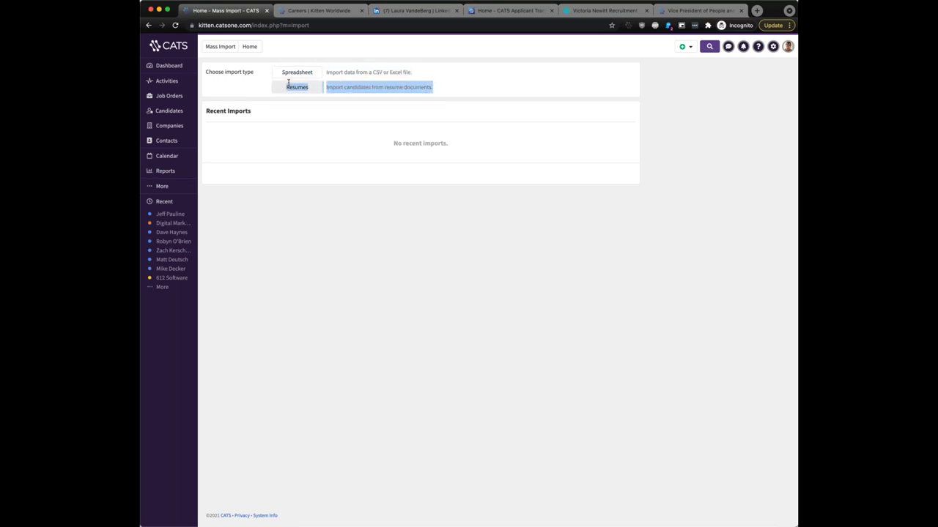
{"action": "left_click", "coordinate": [551, 261]}
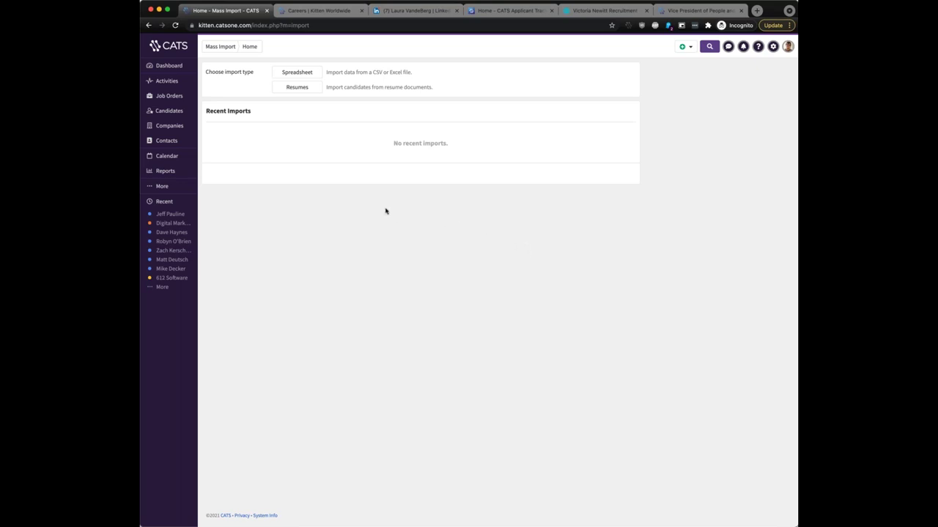
Go to the candidates list and switch its view from Job Order Pipelines to Resume Inbox.
{"action": "left_click", "coordinate": [176, 111]}
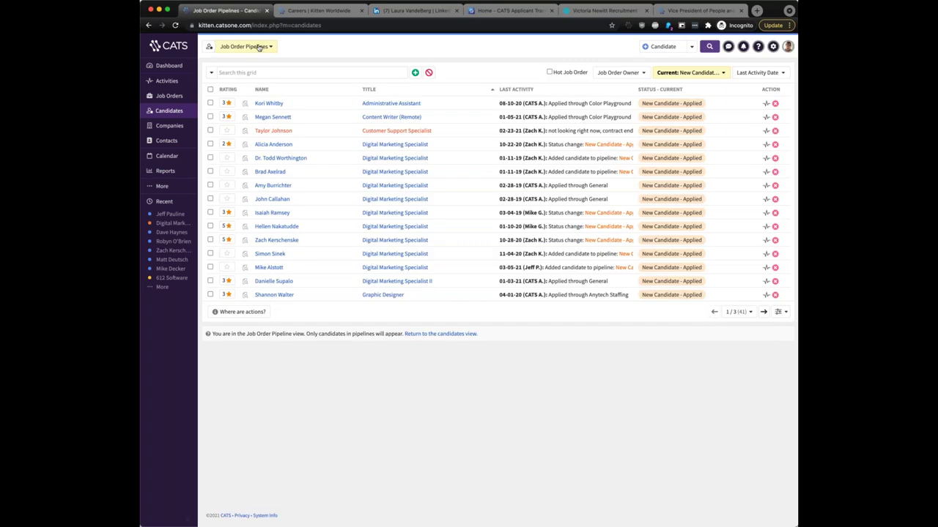
{"action": "left_click", "coordinate": [258, 46]}
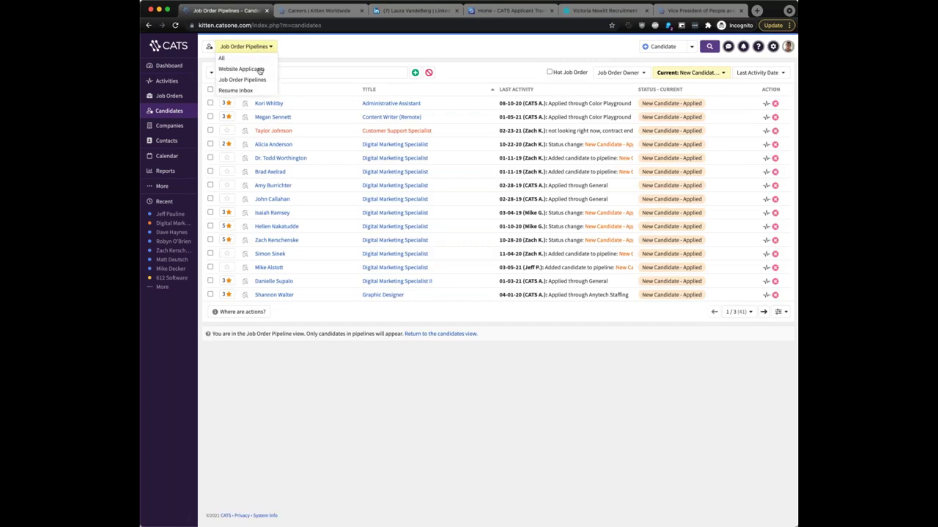
{"action": "left_click", "coordinate": [249, 90]}
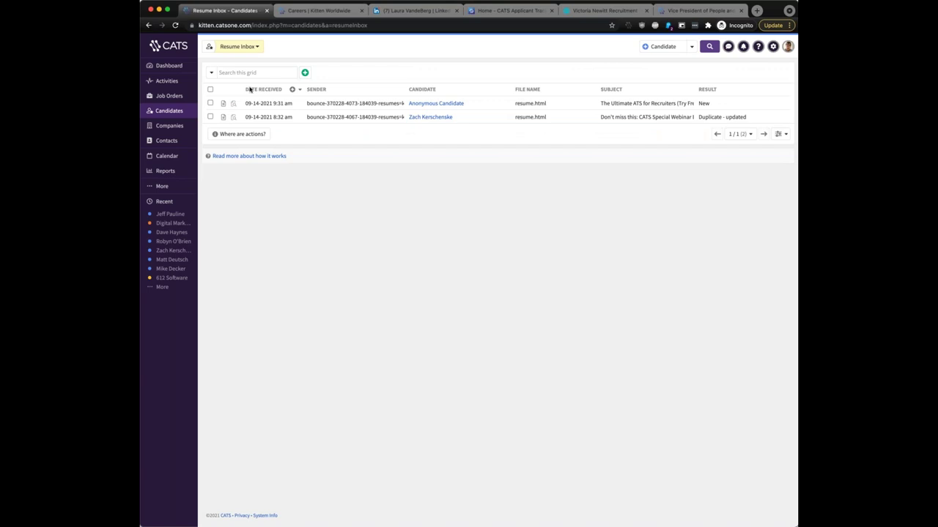
Read how the Resume Inbox works, focusing on the forwarding address and the Add to Job Order Pipeline instructions.
{"action": "left_click", "coordinate": [264, 155]}
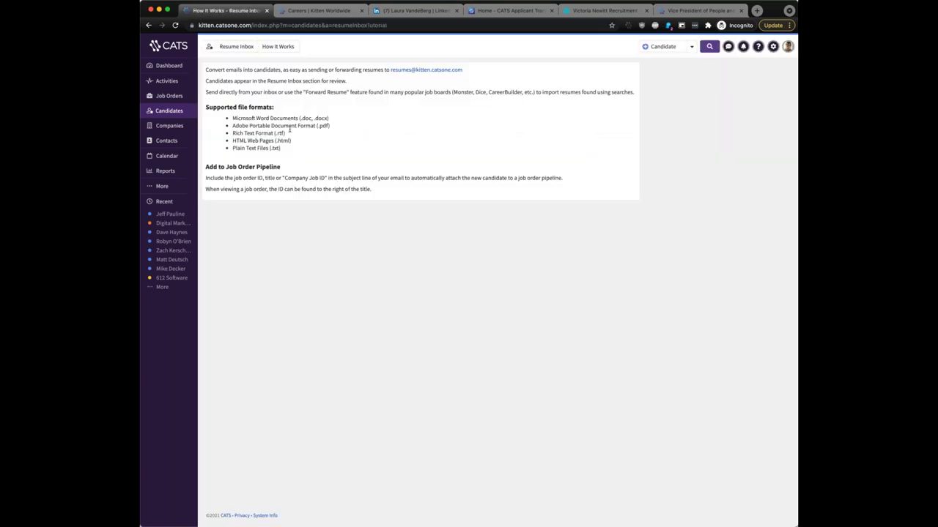
{"action": "left_click_drag", "start_coordinate": [463, 69], "coordinate": [390, 71]}
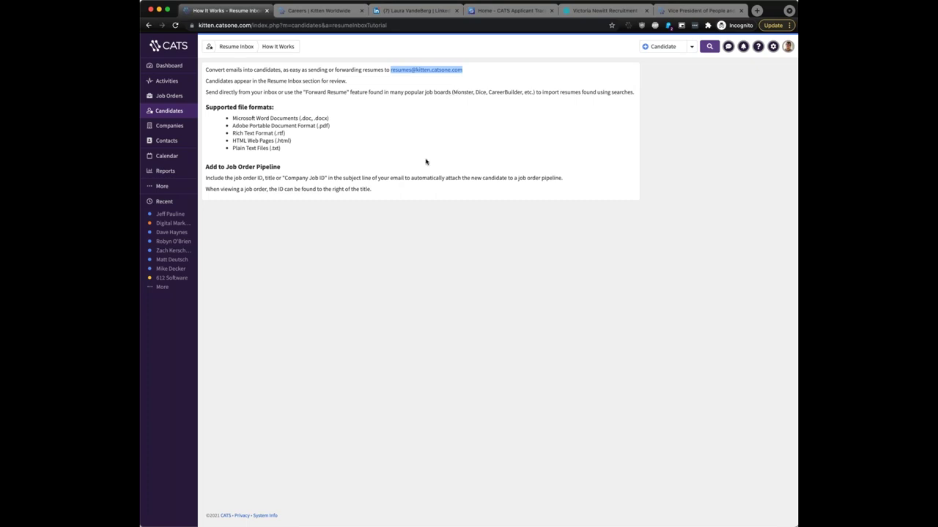
{"action": "left_click_drag", "start_coordinate": [380, 194], "coordinate": [206, 178]}
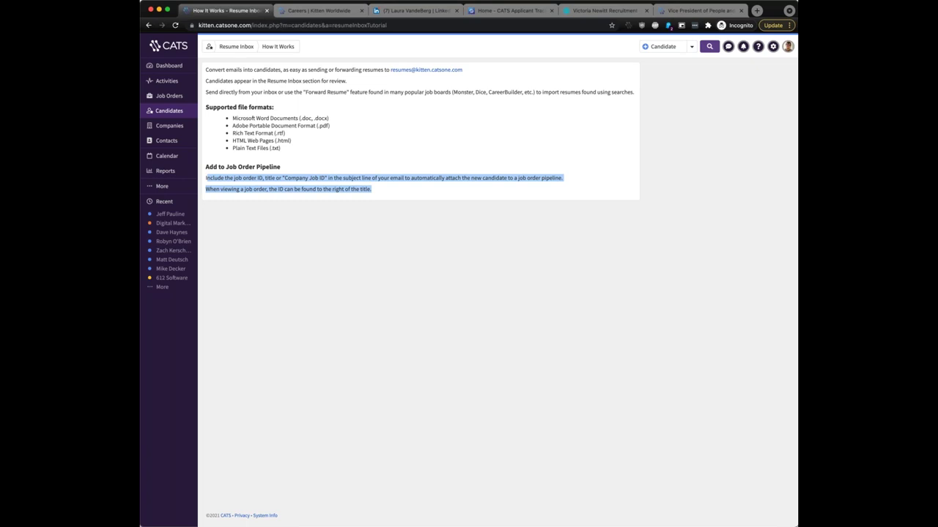
{"action": "left_click", "coordinate": [487, 252]}
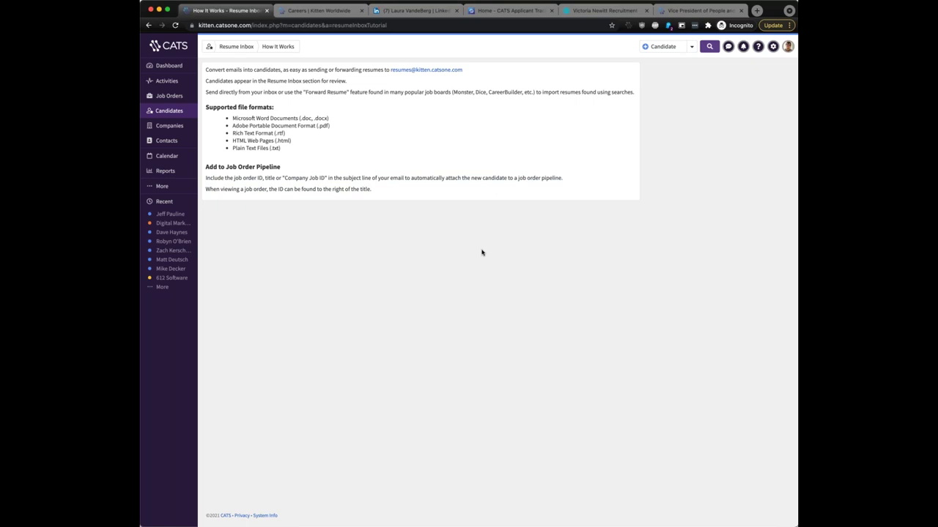
Switch to the open LinkedIn profile, check its details in the CATS browser extension and add the person to CATS as a candidate.
{"action": "left_click", "coordinate": [419, 13]}
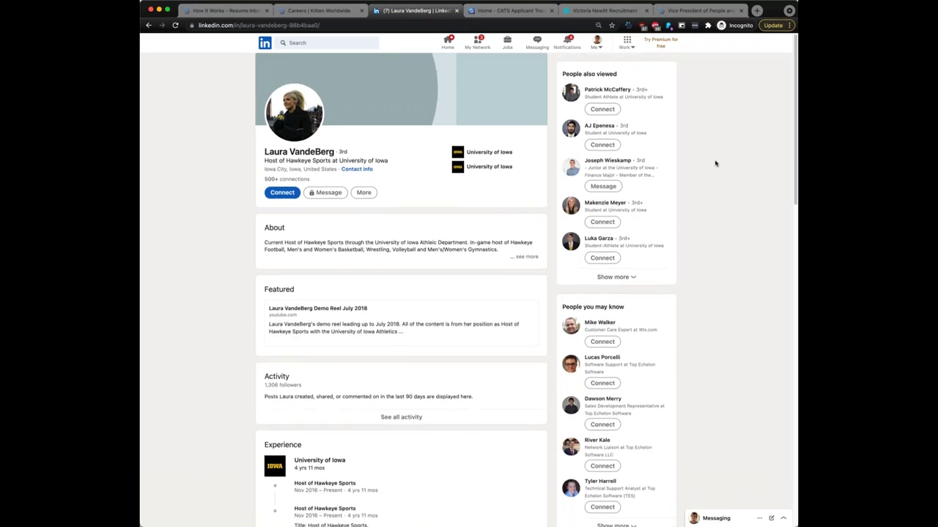
{"action": "left_click", "coordinate": [627, 26]}
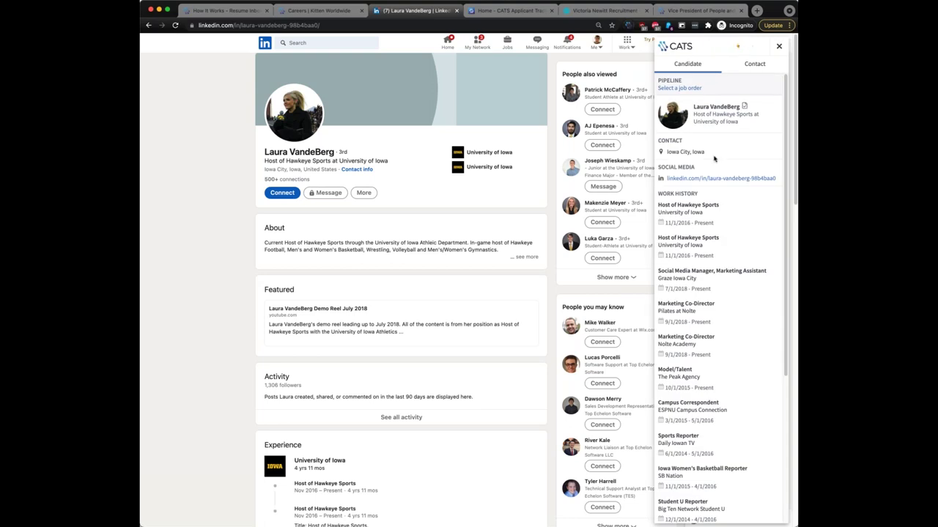
{"action": "scroll", "coordinate": [703, 174], "scroll_direction": "down", "scroll_amount": 3}
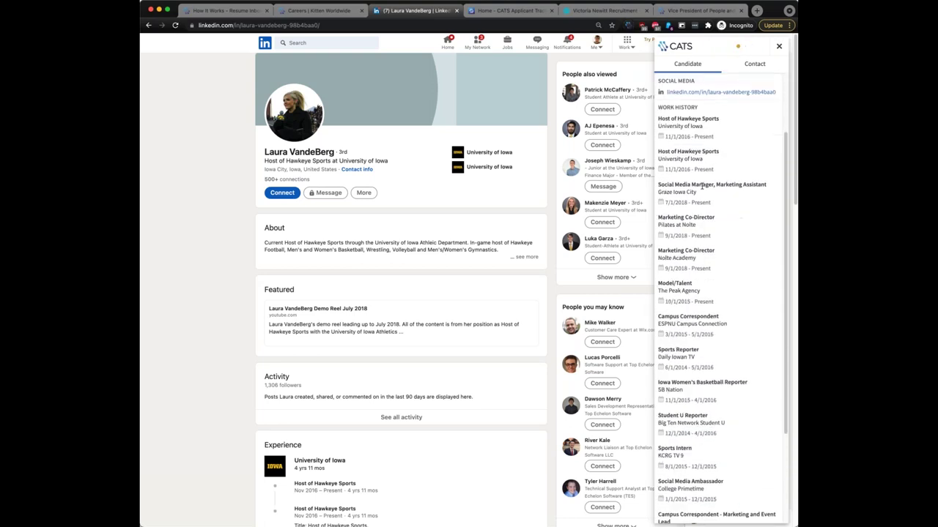
{"action": "scroll", "coordinate": [702, 185], "scroll_direction": "up", "scroll_amount": 3}
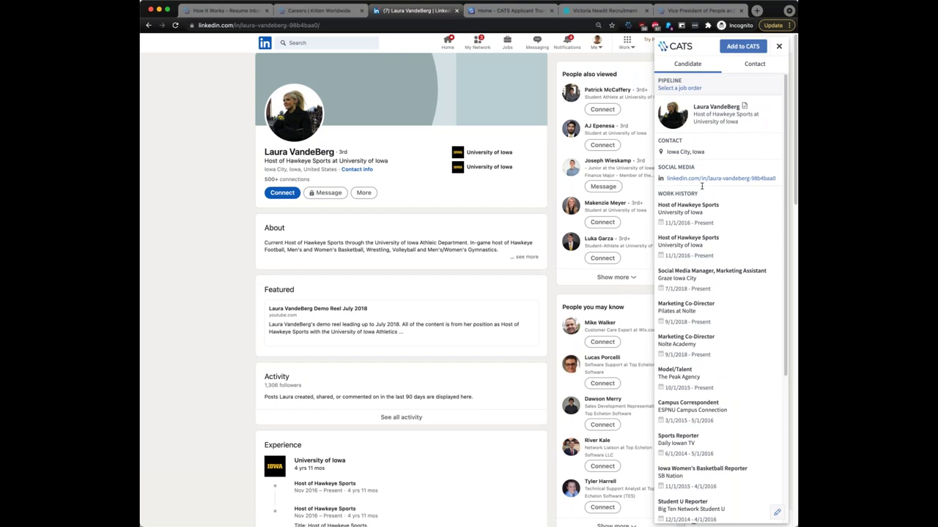
{"action": "left_click", "coordinate": [737, 48]}
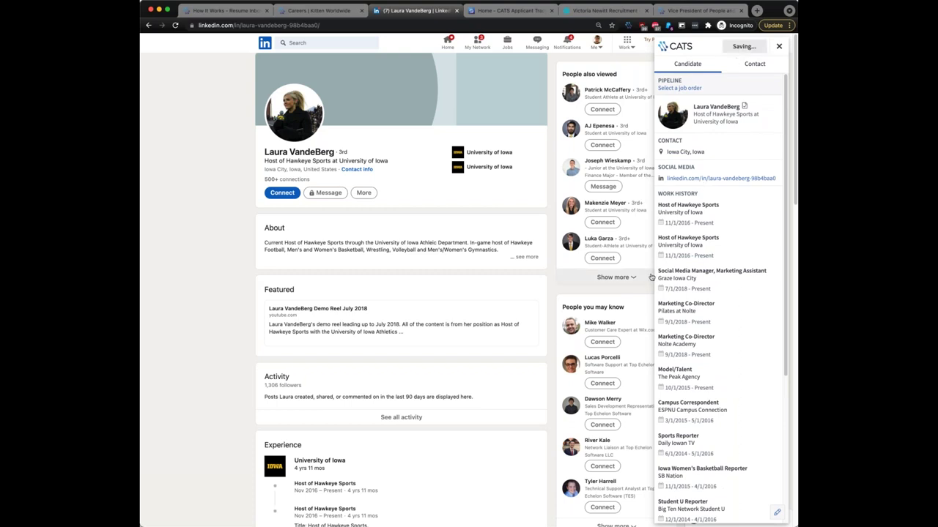
Open the newly added candidate's record in CATS and review its imported profile fields and work history.
{"action": "left_click", "coordinate": [766, 139]}
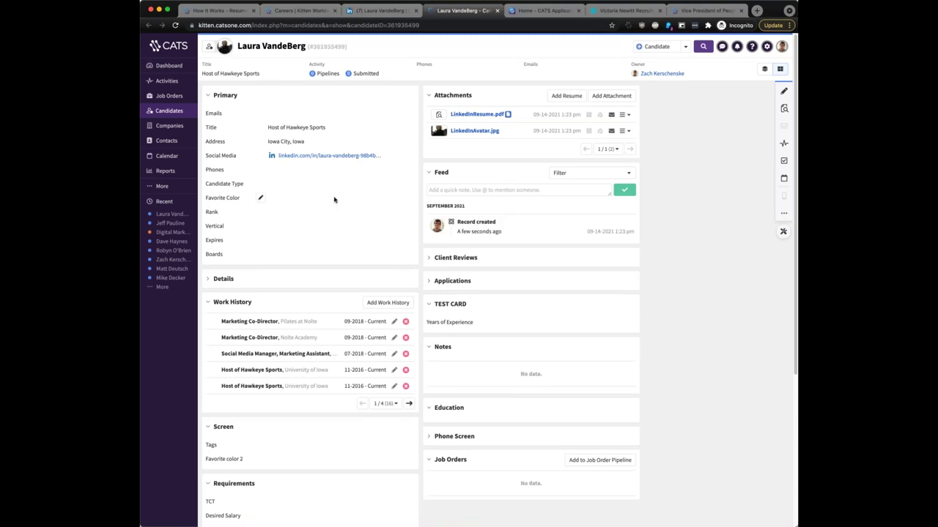
{"action": "scroll", "coordinate": [334, 199], "scroll_direction": "down", "scroll_amount": 5}
{"action": "scroll", "coordinate": [334, 199], "scroll_direction": "up", "scroll_amount": 5}
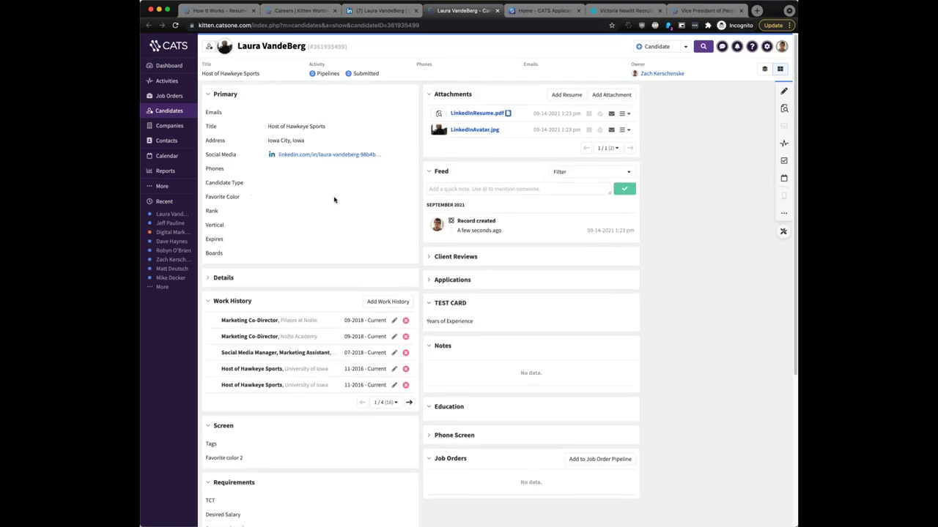
Preview the candidate's LinkedInResume.pdf attachment, read through its summary and experience, and close the preview.
{"action": "left_click", "coordinate": [438, 115]}
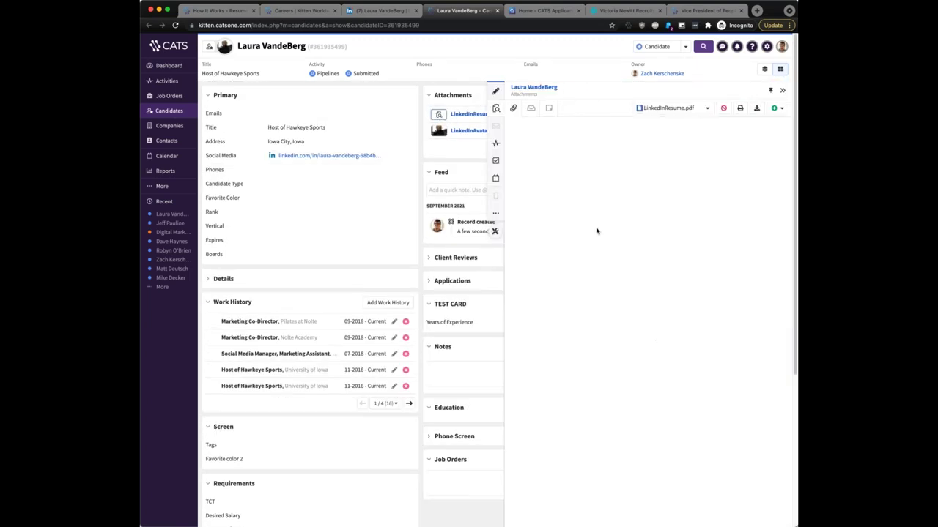
{"action": "scroll", "coordinate": [594, 229], "scroll_direction": "down", "scroll_amount": 4}
{"action": "scroll", "coordinate": [594, 229], "scroll_direction": "up", "scroll_amount": 6}
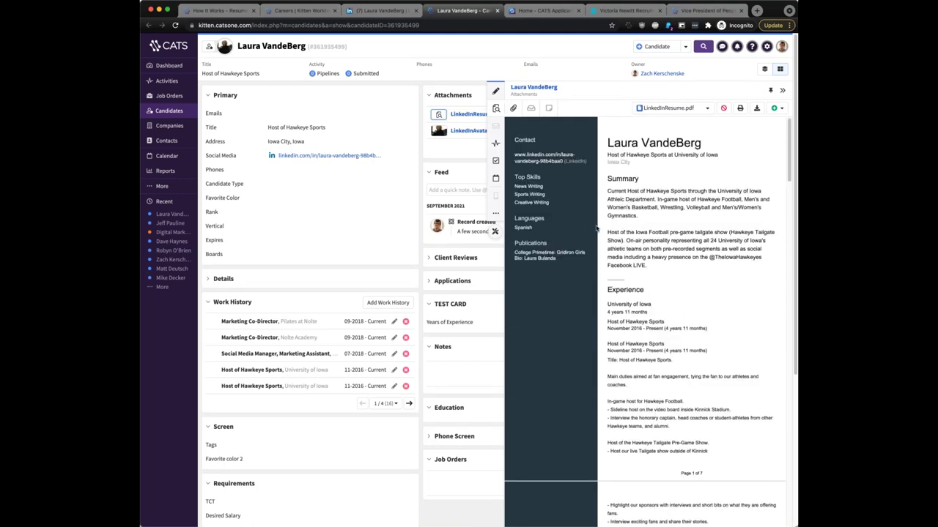
{"action": "left_click_drag", "start_coordinate": [643, 218], "coordinate": [617, 194]}
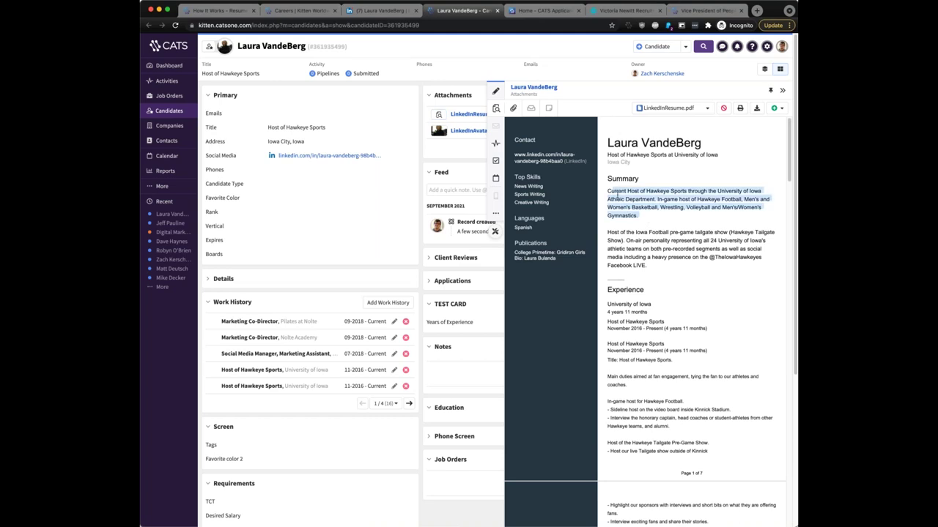
{"action": "left_click", "coordinate": [624, 189]}
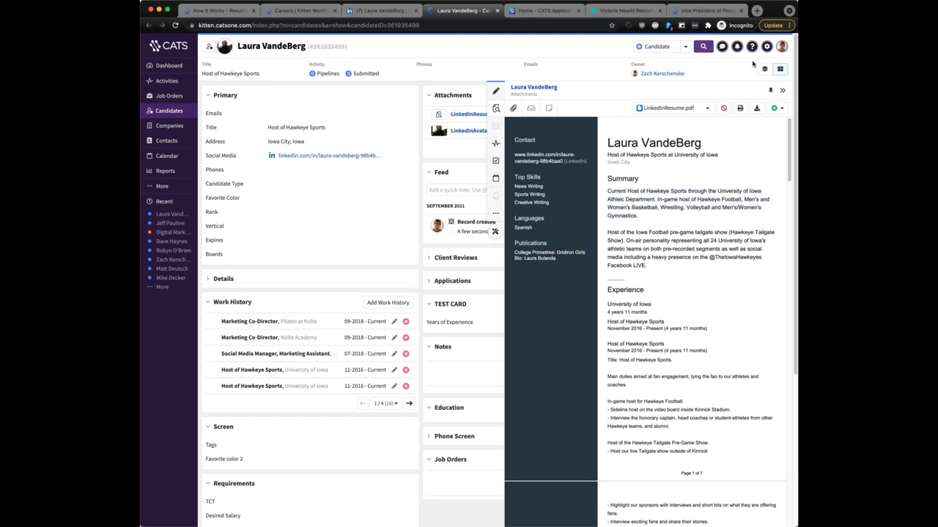
{"action": "left_click", "coordinate": [781, 89]}
Return to the candidates list and switch its view from Resume Inbox to All.
{"action": "left_click", "coordinate": [179, 112]}
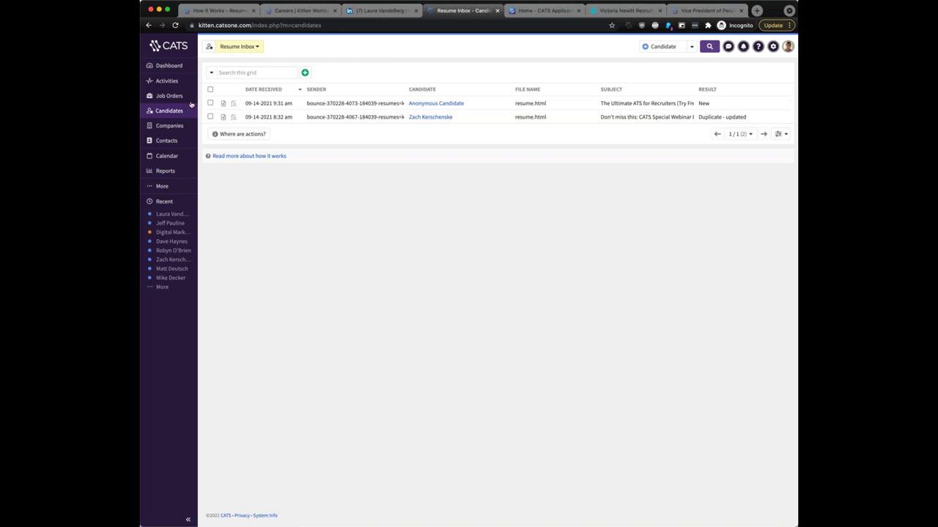
{"action": "left_click", "coordinate": [252, 47]}
{"action": "left_click", "coordinate": [234, 59]}
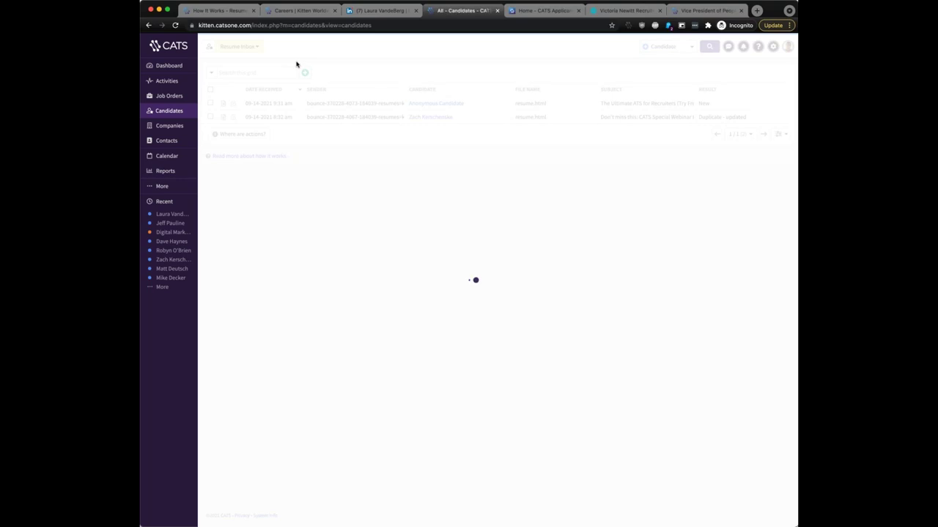
{"action": "left_click", "coordinate": [431, 72]}
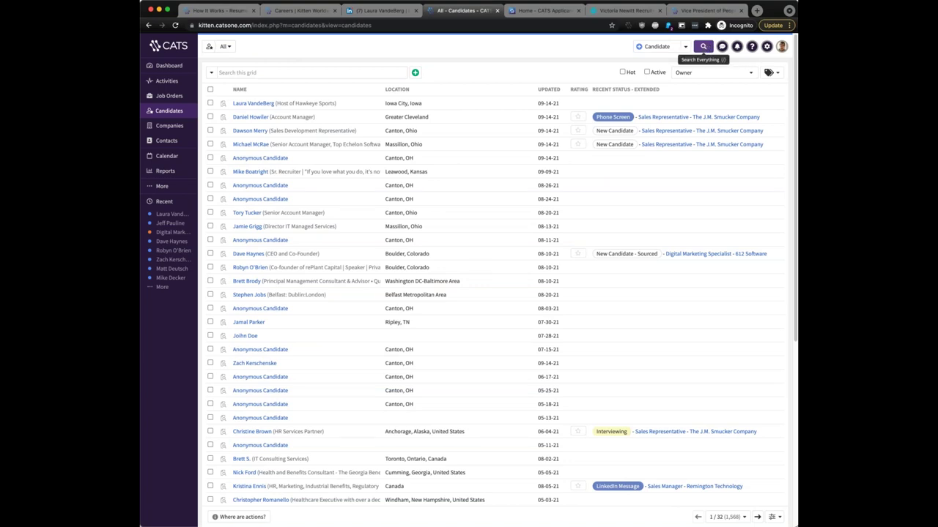
Search everything for the first letters of the newly added candidate's surname and open the matching record.
{"action": "left_click", "coordinate": [703, 47]}
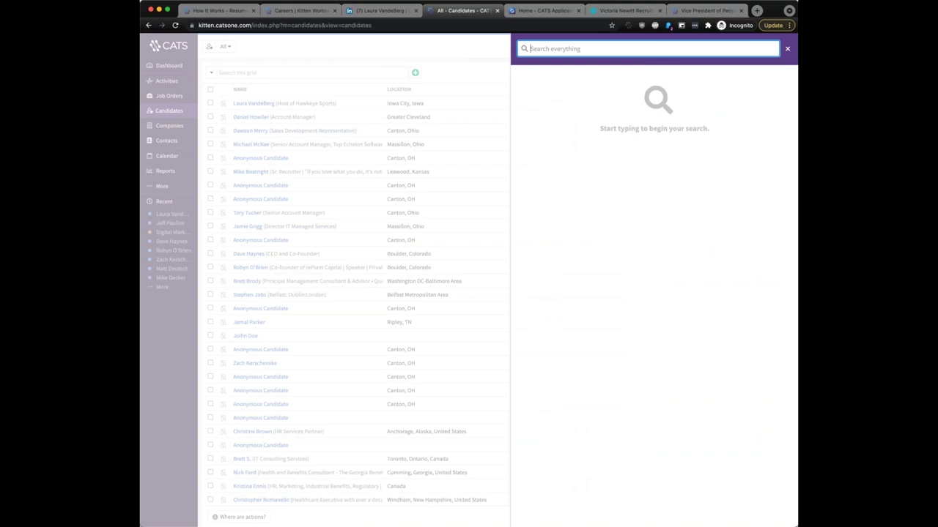
{"action": "type", "text": "vande"}
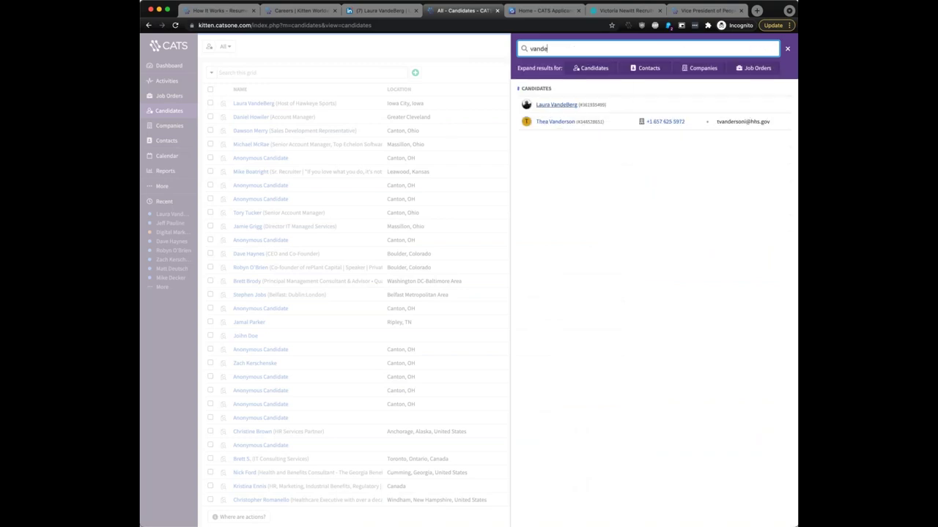
{"action": "key", "text": "Return"}
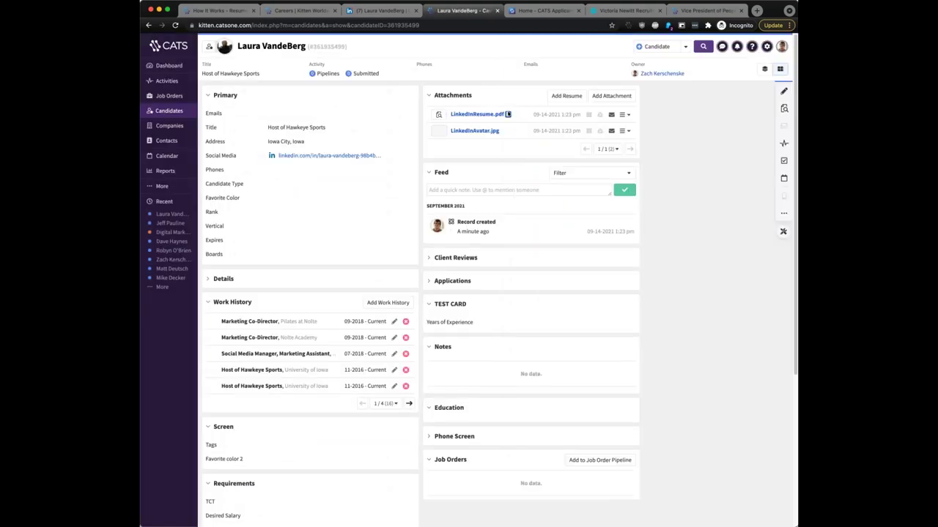
Return to the candidates list and search the grid for "developer".
{"action": "left_click", "coordinate": [173, 111]}
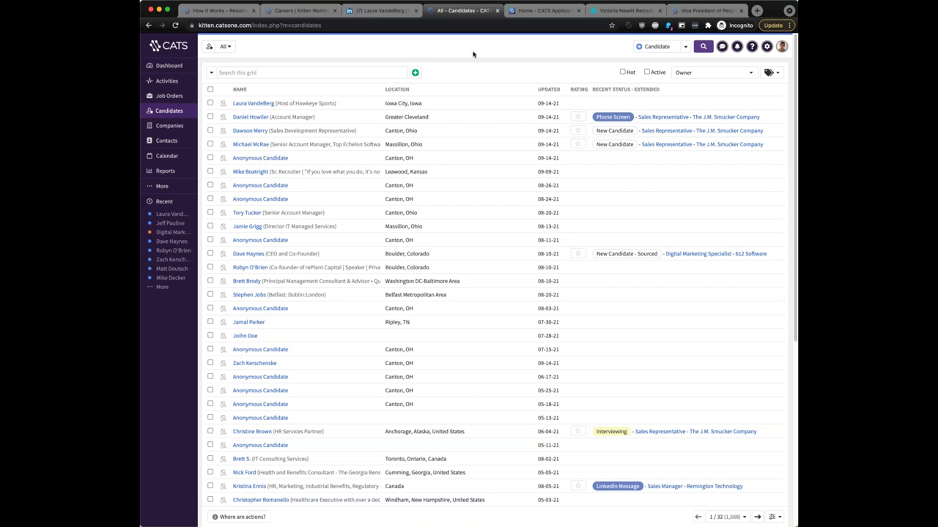
{"action": "left_click", "coordinate": [267, 71]}
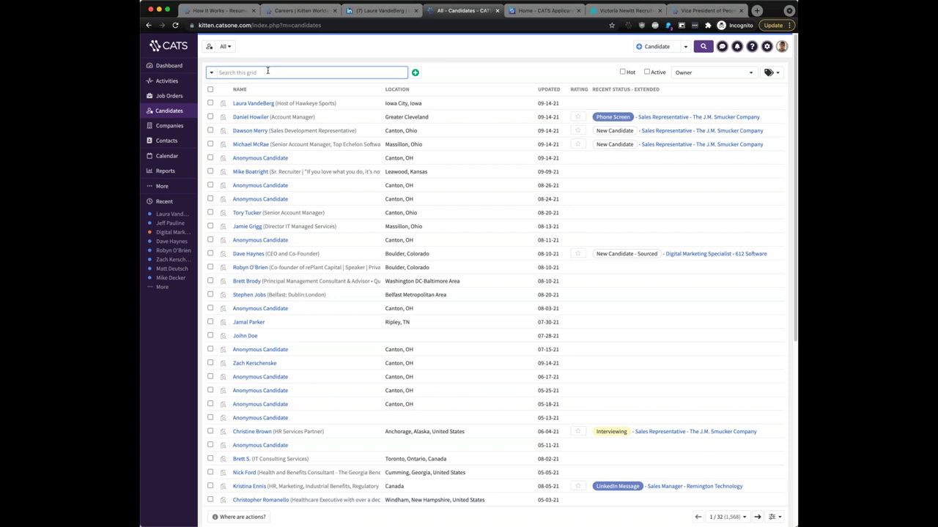
{"action": "type", "text": "devel"}
{"action": "key", "text": "super+a"}
{"action": "type", "text": "lopers"}
{"action": "key", "text": "BackSpace"}
{"action": "key", "text": "Return"}
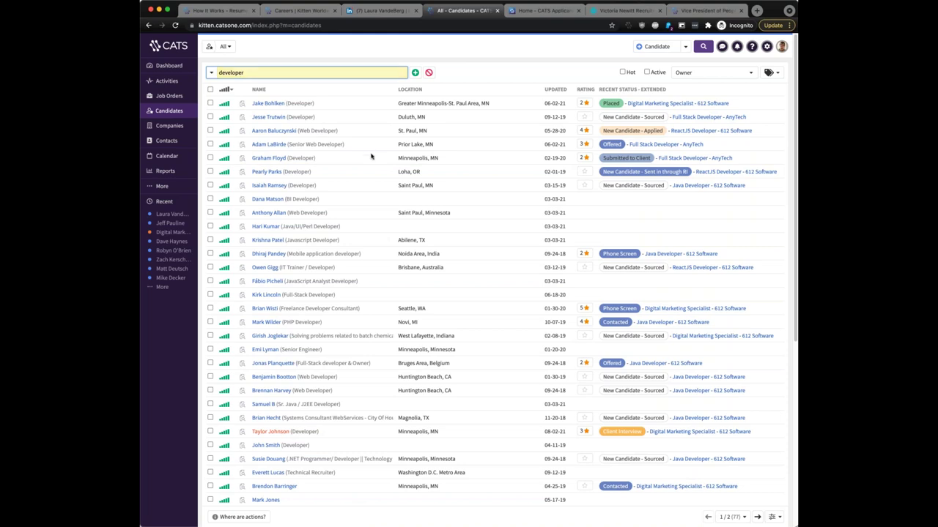
Look through the developer search results, checking the candidates' job titles and locations.
{"action": "scroll", "coordinate": [372, 154], "scroll_direction": "down", "scroll_amount": 5}
{"action": "scroll", "coordinate": [371, 156], "scroll_direction": "up", "scroll_amount": 5}
{"action": "double_click", "coordinate": [303, 104]}
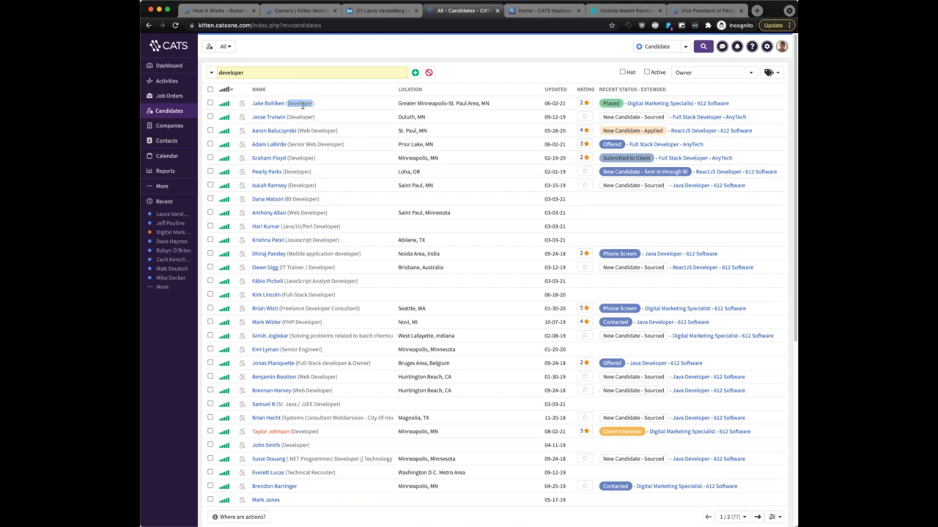
{"action": "scroll", "coordinate": [302, 104], "scroll_direction": "down", "scroll_amount": 3}
{"action": "scroll", "coordinate": [318, 121], "scroll_direction": "up", "scroll_amount": 3}
{"action": "scroll", "coordinate": [318, 121], "scroll_direction": "down", "scroll_amount": 15}
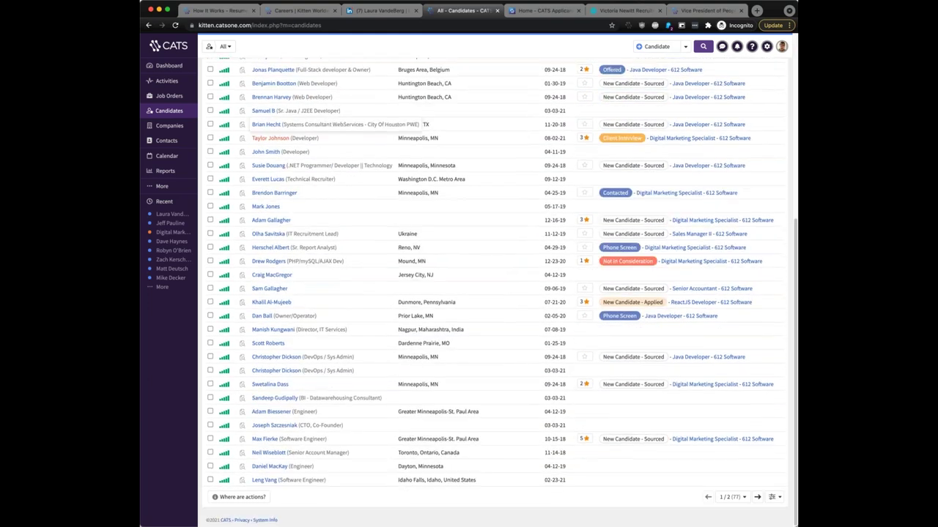
{"action": "double_click", "coordinate": [430, 274]}
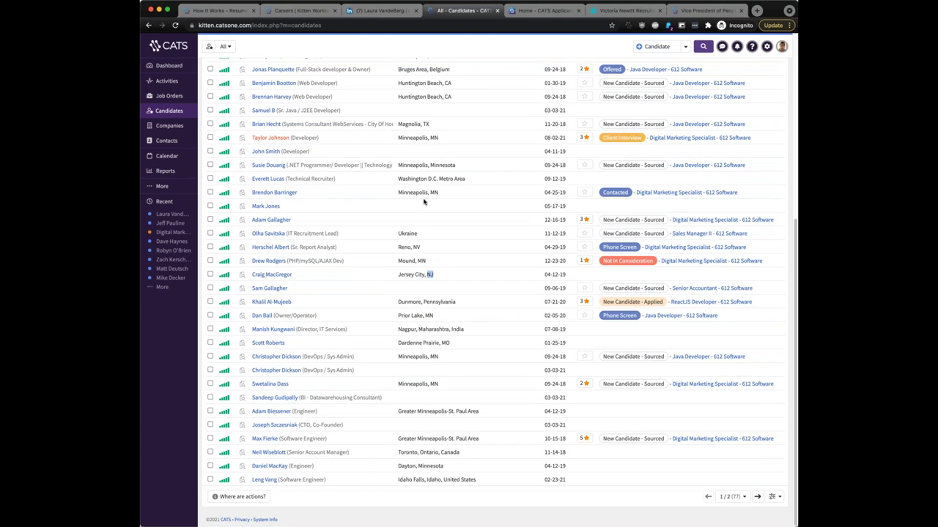
{"action": "double_click", "coordinate": [443, 300]}
{"action": "left_click", "coordinate": [435, 299]}
{"action": "scroll", "coordinate": [435, 301], "scroll_direction": "up", "scroll_amount": 8}
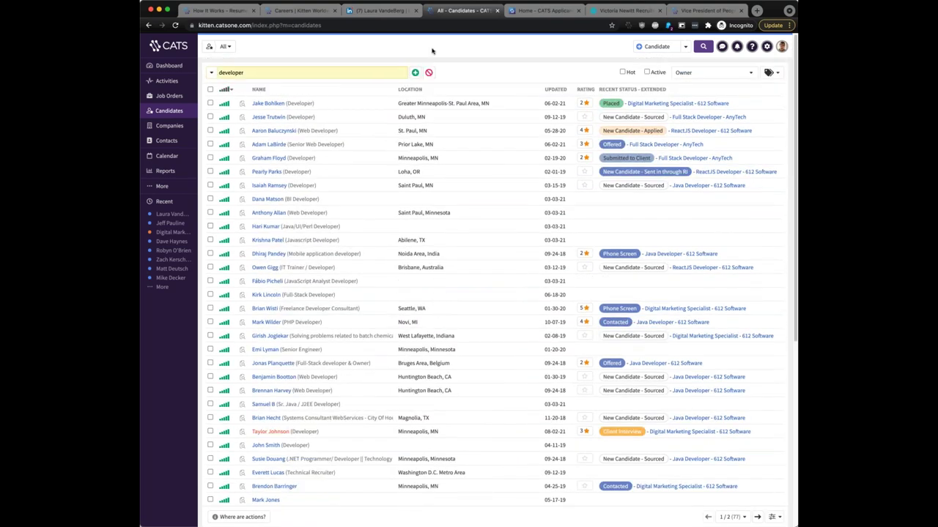
{"action": "left_click", "coordinate": [302, 73]}
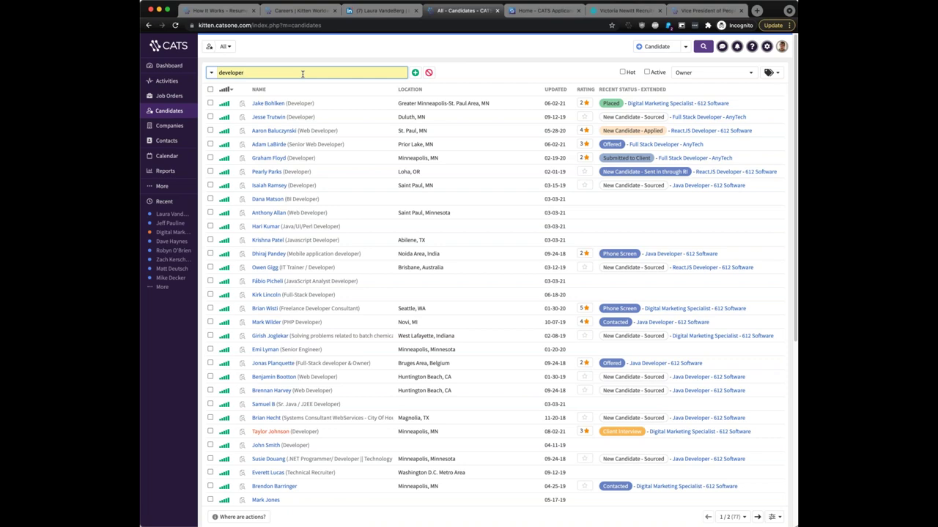
{"action": "left_click", "coordinate": [468, 73]}
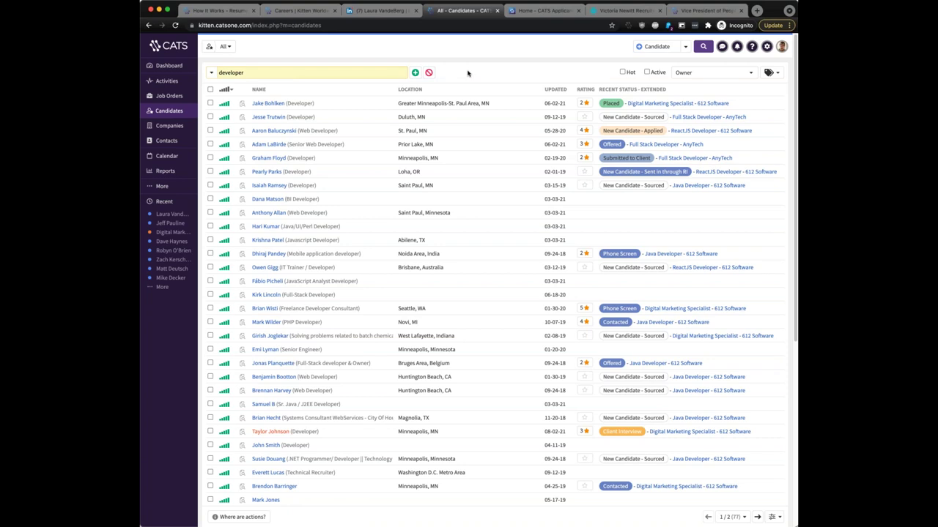
Filter the developer results by Zip Code (Distance) to candidates within 60 miles of 55402.
{"action": "left_click", "coordinate": [415, 73]}
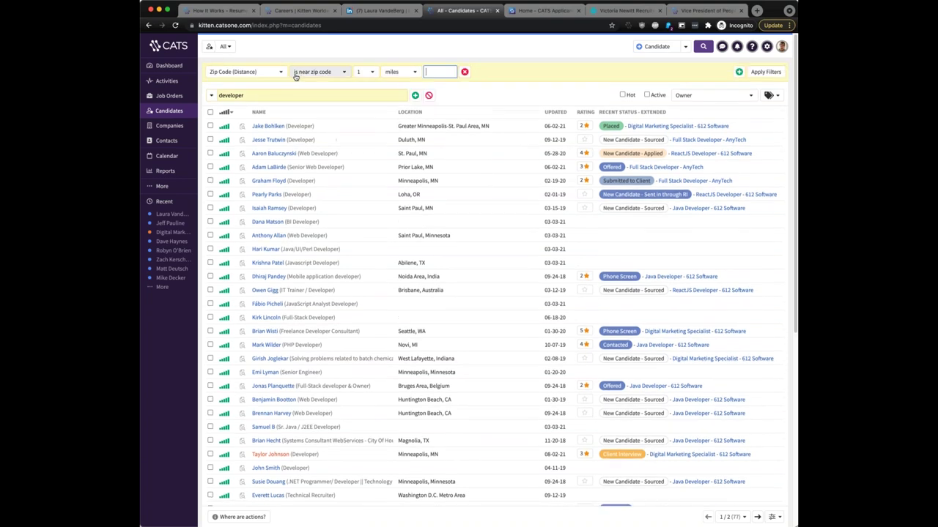
{"action": "left_click", "coordinate": [281, 73]}
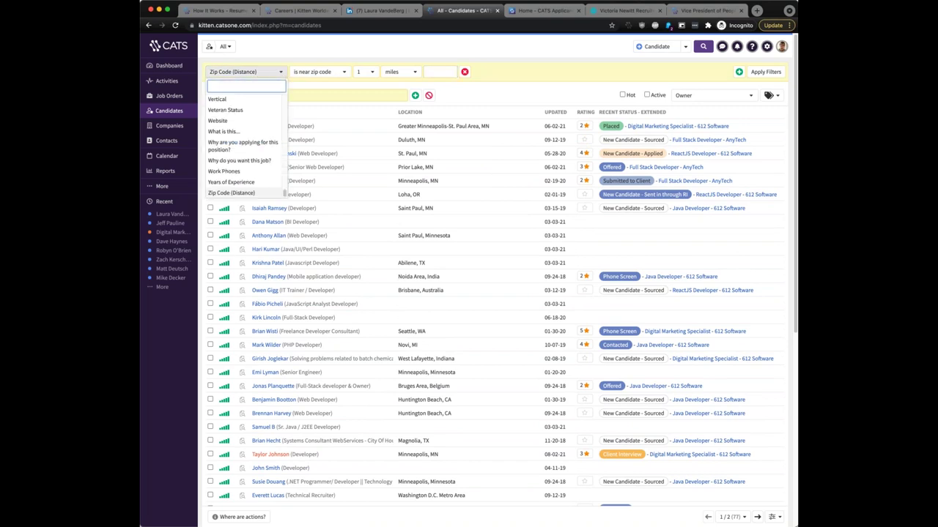
{"action": "mouse_move", "coordinate": [285, 193]}
{"action": "left_mouse_down"}
{"action": "mouse_move", "coordinate": [284, 90]}
{"action": "mouse_move", "coordinate": [286, 195]}
{"action": "left_mouse_up"}
{"action": "left_click", "coordinate": [268, 195]}
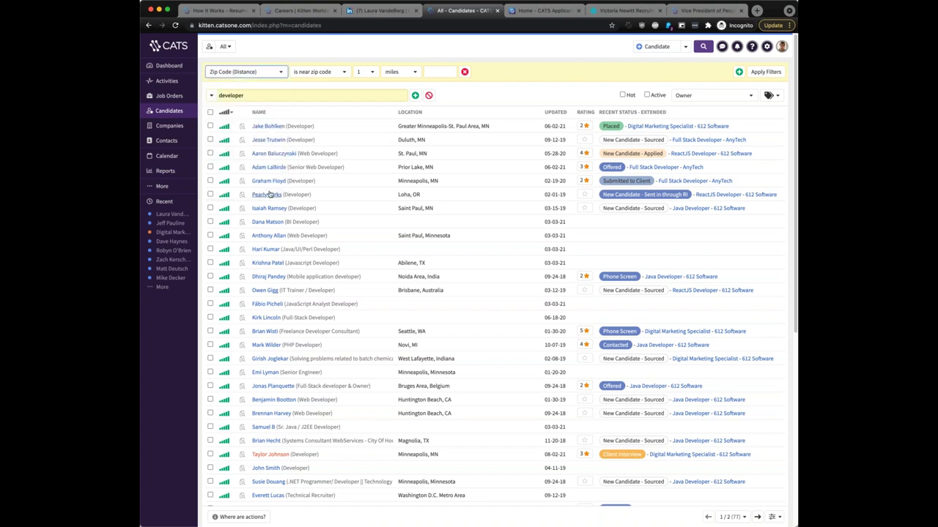
{"action": "left_click", "coordinate": [532, 52]}
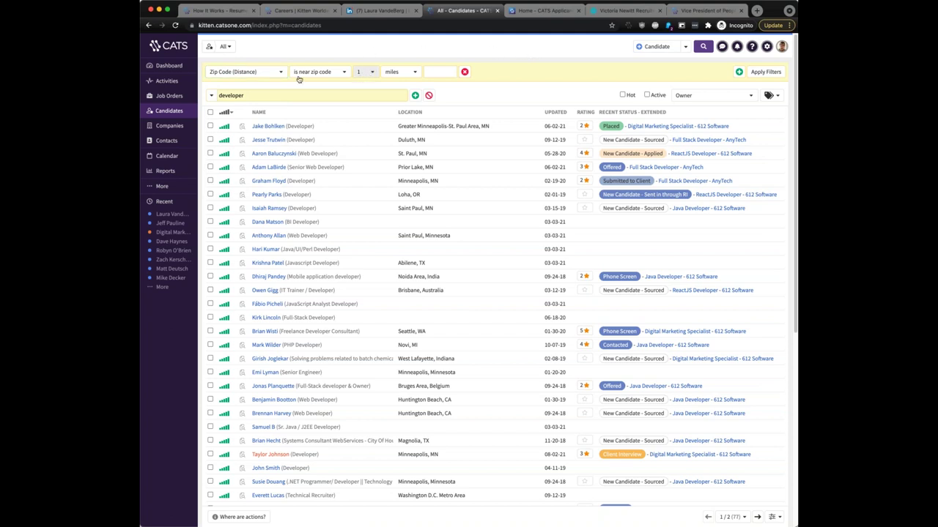
{"action": "left_click", "coordinate": [374, 72]}
{"action": "left_click", "coordinate": [359, 176]}
{"action": "left_click", "coordinate": [442, 71]}
{"action": "type", "text": "55402"}
{"action": "key", "text": "Return"}
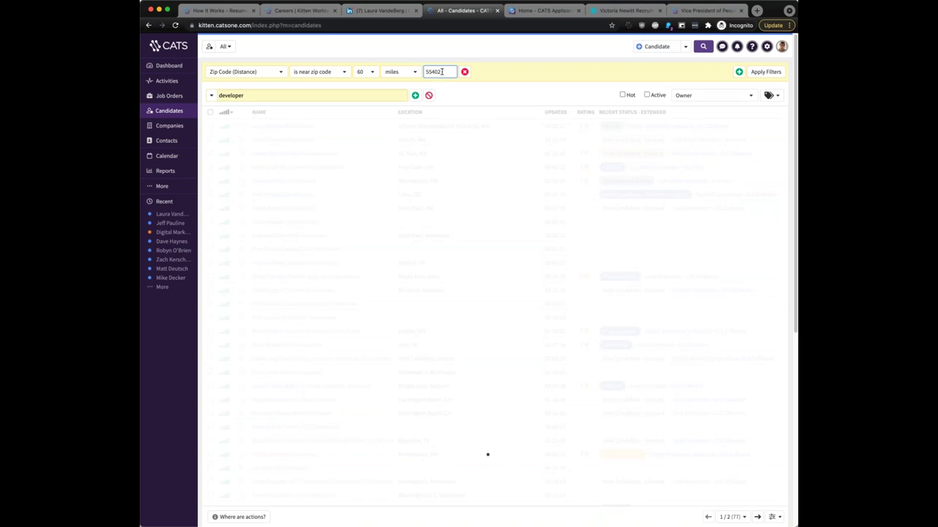
{"action": "left_click", "coordinate": [517, 80]}
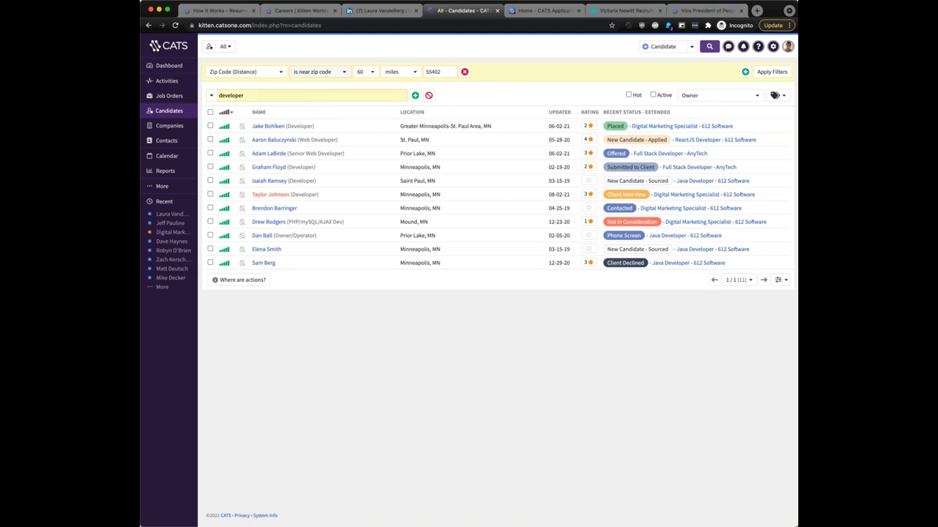
Add three more filter rows based on the fields What is this..., Boards and Breakfast 2.
{"action": "left_click", "coordinate": [416, 95]}
{"action": "left_click", "coordinate": [415, 110]}
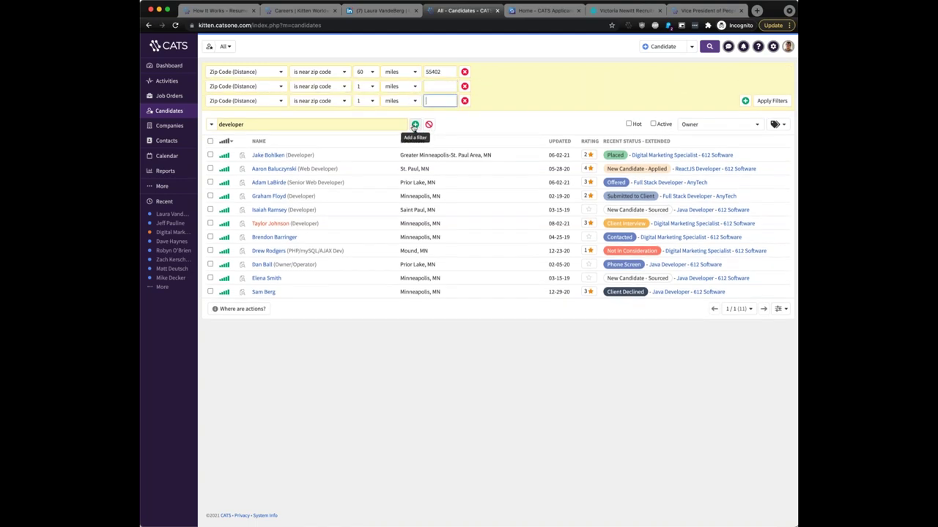
{"action": "left_click", "coordinate": [415, 125]}
{"action": "left_click", "coordinate": [246, 86]}
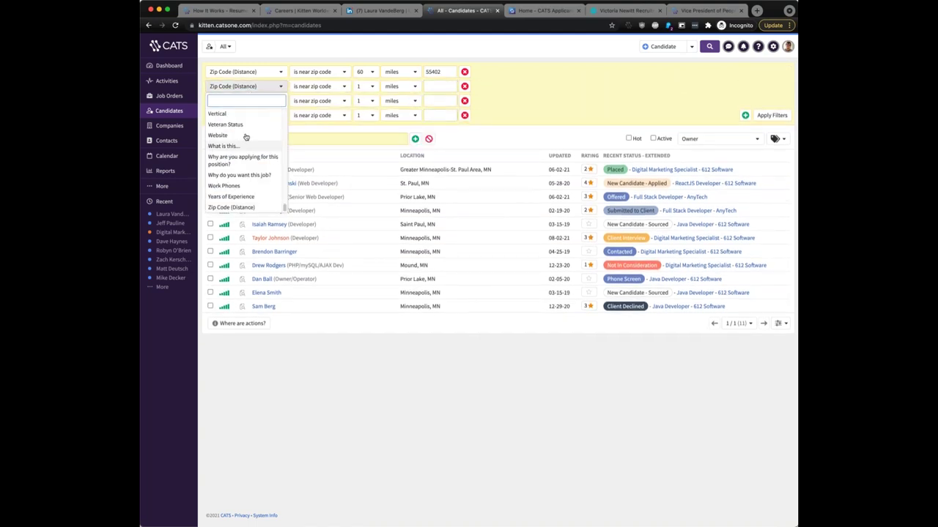
{"action": "left_click", "coordinate": [242, 146]}
{"action": "left_click", "coordinate": [245, 101]}
{"action": "left_click", "coordinate": [236, 170]}
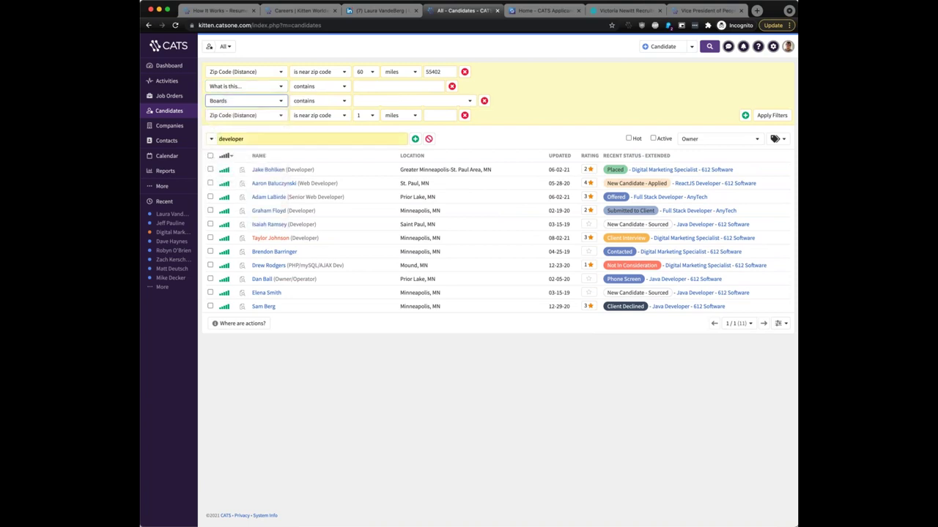
{"action": "left_click", "coordinate": [245, 115]}
{"action": "left_click", "coordinate": [242, 216]}
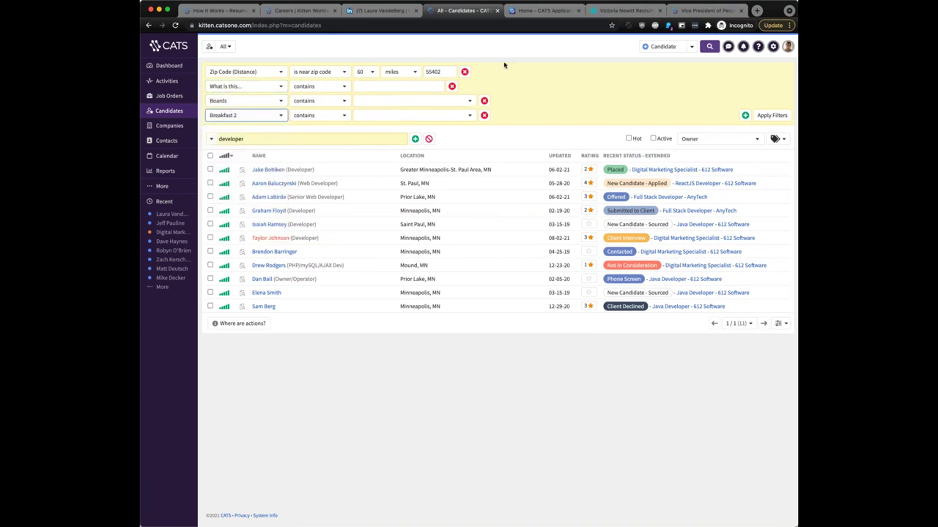
Remove the What is this..., Boards and Breakfast 2 filters, keeping only the zip code distance filter.
{"action": "left_click", "coordinate": [451, 85]}
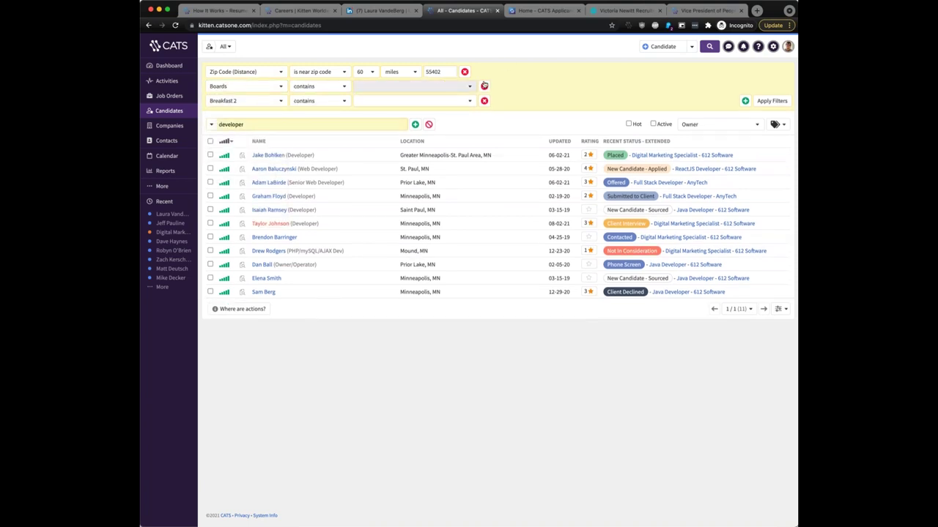
{"action": "left_click", "coordinate": [485, 86]}
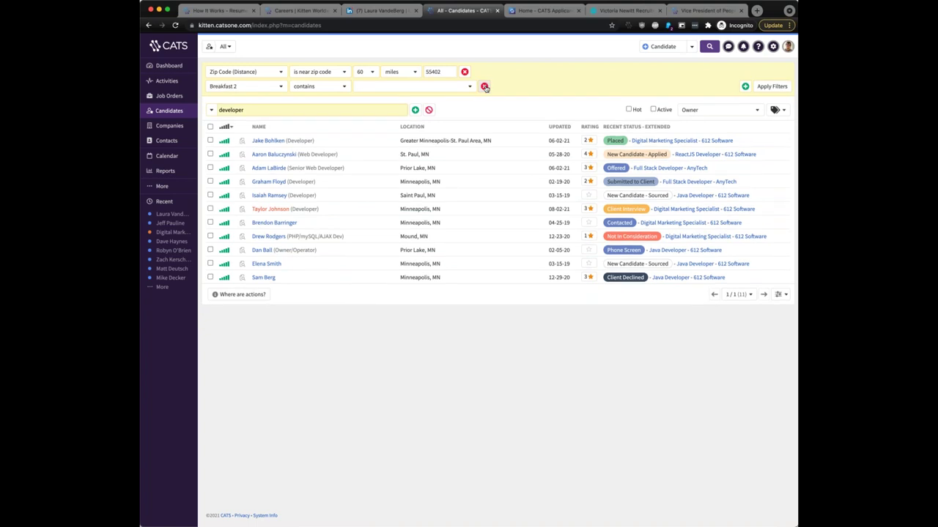
{"action": "left_click", "coordinate": [484, 86]}
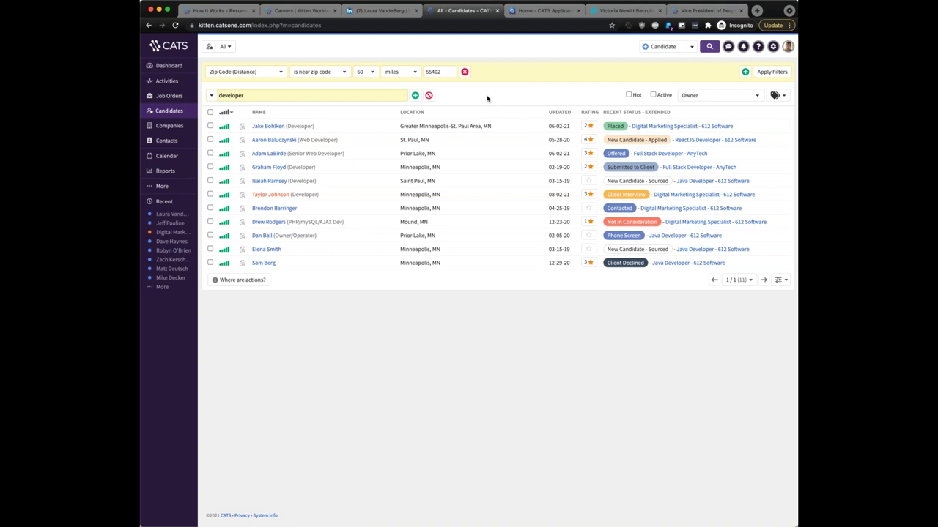
Show the option to name and save the current search, and load the saved search "developer 60 miles mpls".
{"action": "left_click", "coordinate": [212, 96]}
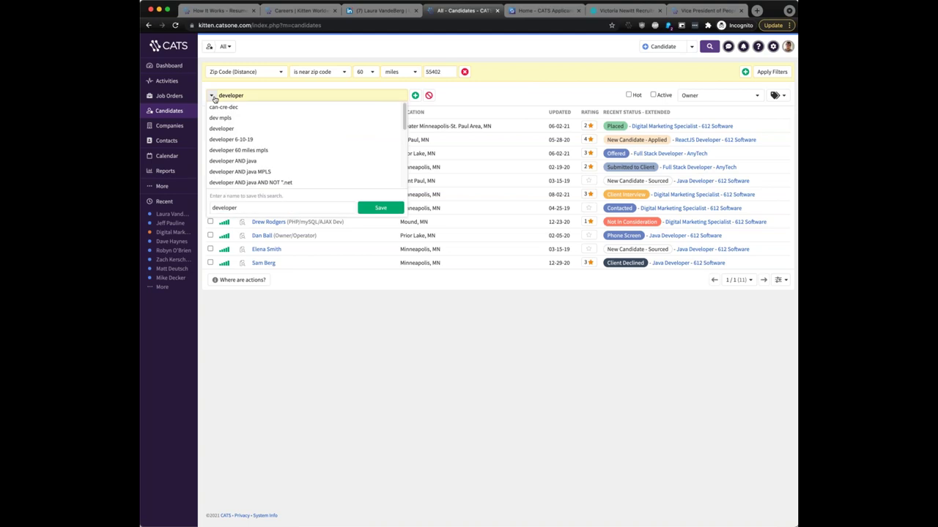
{"action": "left_click", "coordinate": [266, 208]}
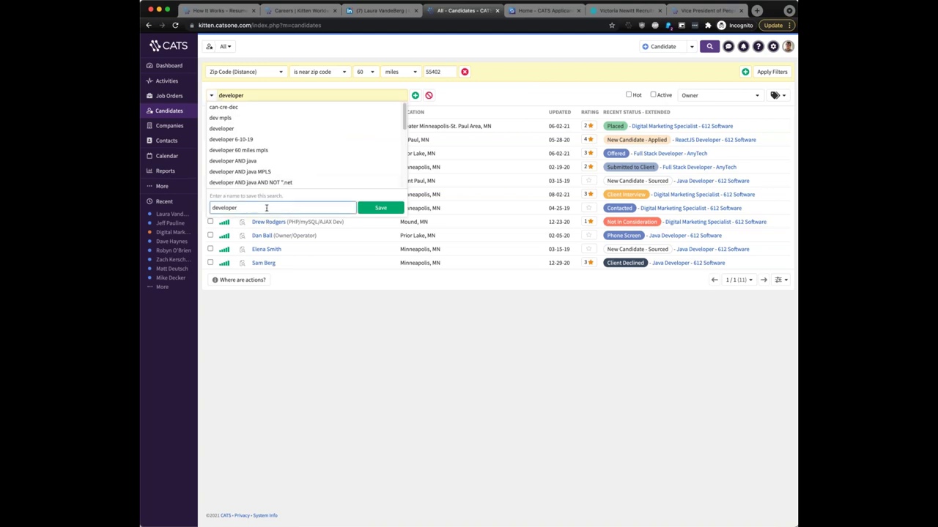
{"action": "mouse_move", "coordinate": [263, 152]}
{"action": "left_click", "coordinate": [222, 150]}
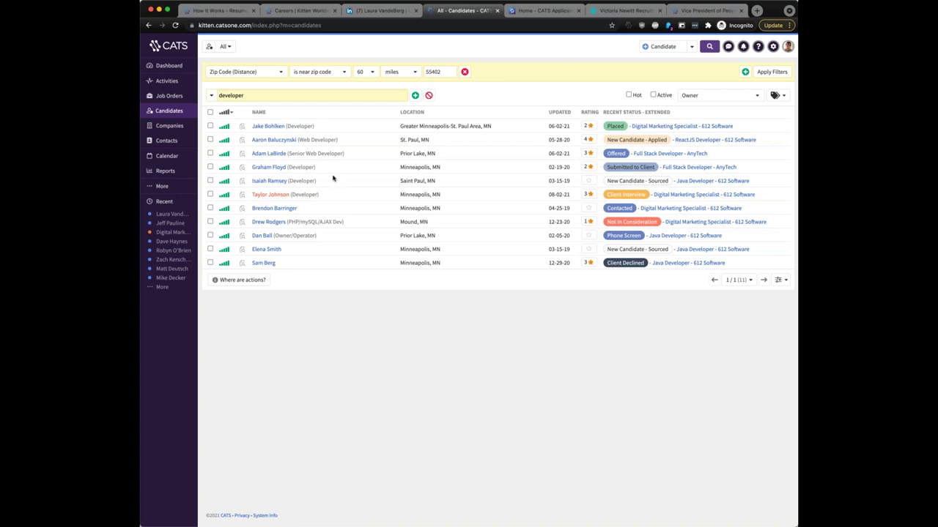
Preview the first listed candidate's LinkedInResume.pdf and examine the highlighted developer keywords in the summary and experience.
{"action": "left_click", "coordinate": [242, 130]}
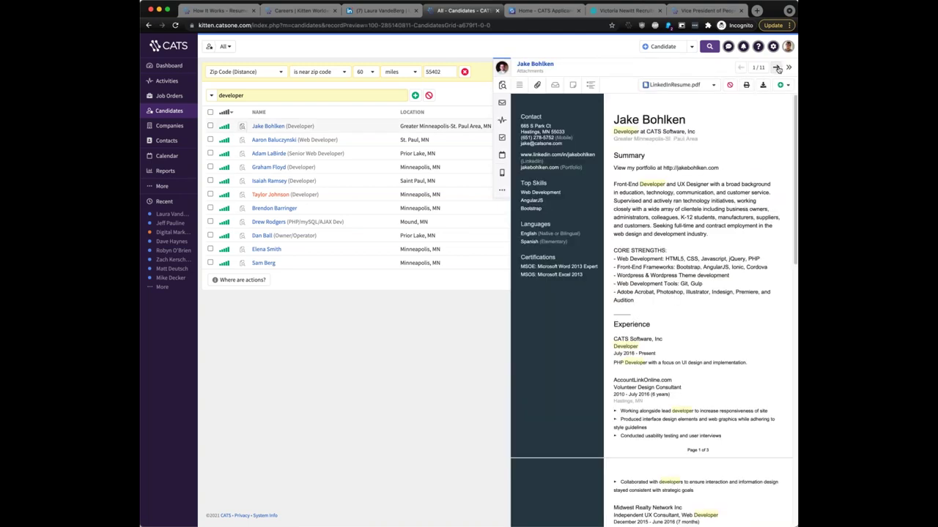
{"action": "scroll", "coordinate": [706, 176], "scroll_direction": "down", "scroll_amount": 10}
{"action": "scroll", "coordinate": [706, 176], "scroll_direction": "up", "scroll_amount": 10}
{"action": "scroll", "coordinate": [706, 176], "scroll_direction": "down", "scroll_amount": 1}
{"action": "double_click", "coordinate": [663, 114]}
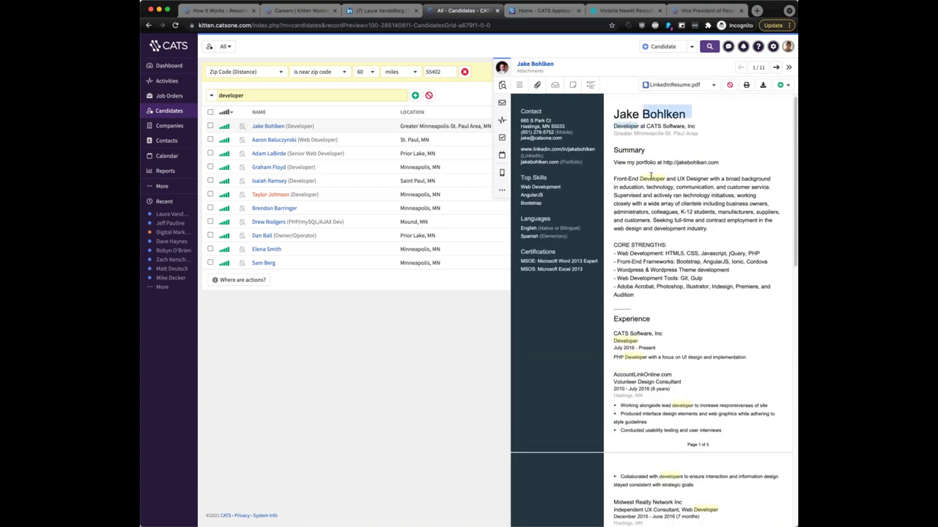
{"action": "mouse_move", "coordinate": [636, 330]}
{"action": "left_mouse_down"}
{"action": "mouse_move", "coordinate": [625, 338]}
{"action": "mouse_move", "coordinate": [640, 343]}
{"action": "left_mouse_up"}
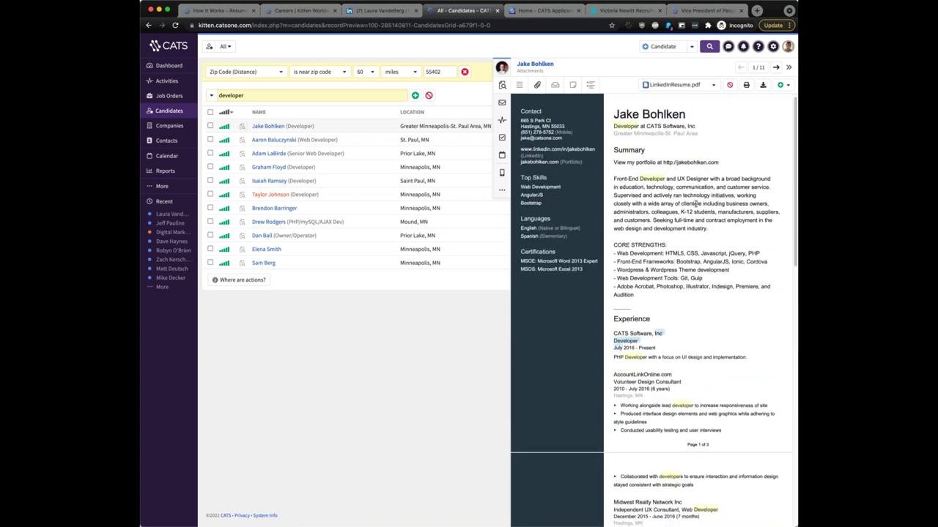
Step through the resume previews from the second to the eighth listed candidate and close the preview.
{"action": "left_click", "coordinate": [776, 67]}
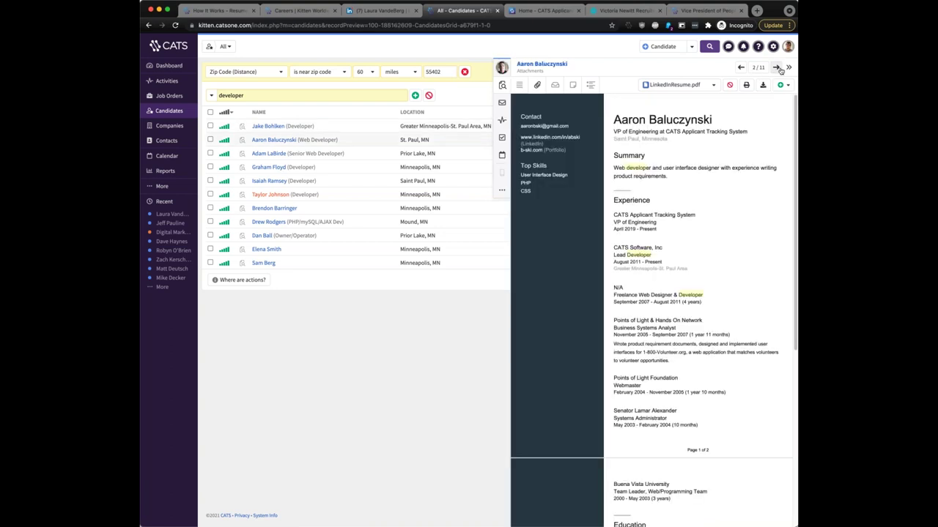
{"action": "left_click", "coordinate": [776, 68]}
{"action": "left_click", "coordinate": [776, 68]}
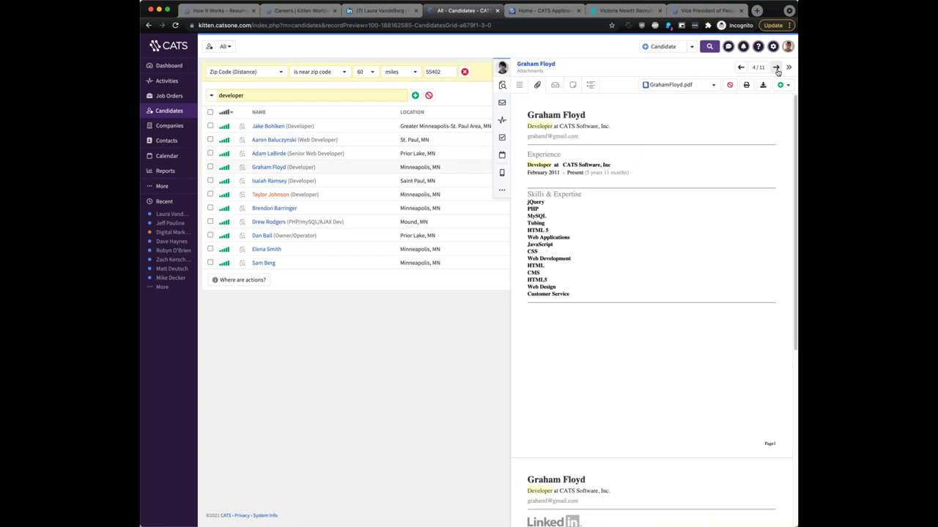
{"action": "left_click", "coordinate": [776, 68]}
{"action": "left_click", "coordinate": [775, 68]}
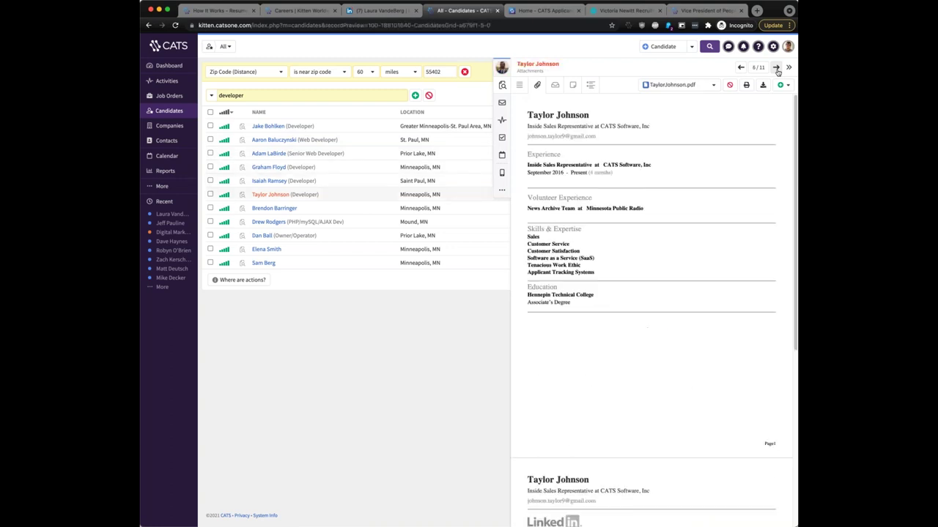
{"action": "left_click", "coordinate": [776, 69]}
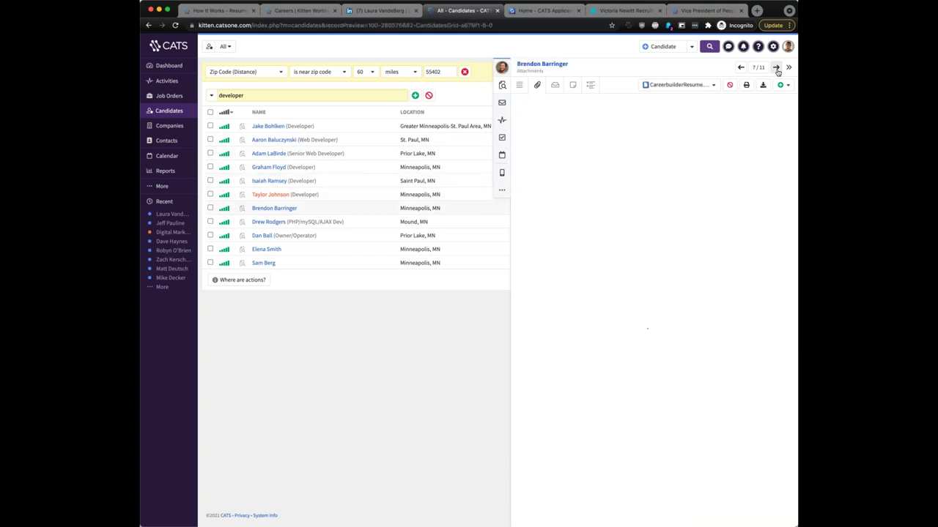
{"action": "left_click", "coordinate": [776, 68]}
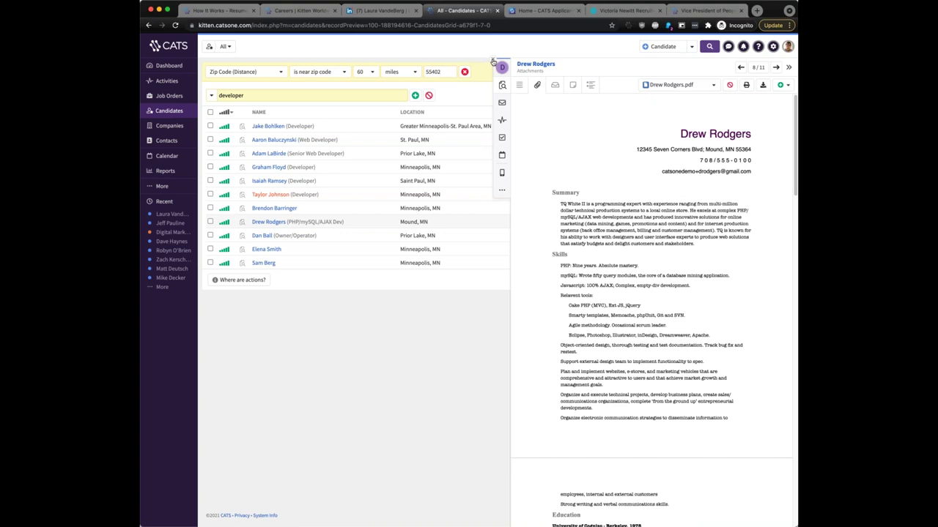
{"action": "left_click", "coordinate": [493, 61]}
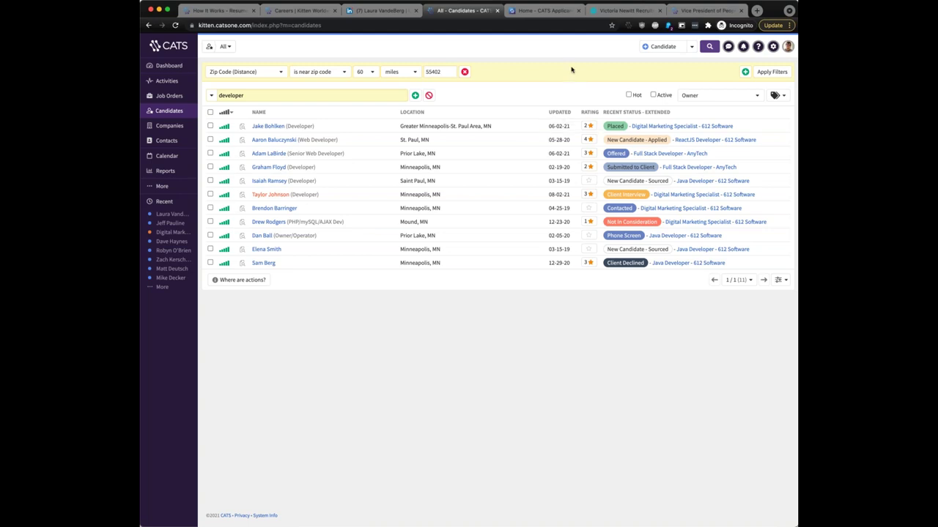
Open the Digital Marketing Specialist job order from the recent records.
{"action": "left_click", "coordinate": [166, 233]}
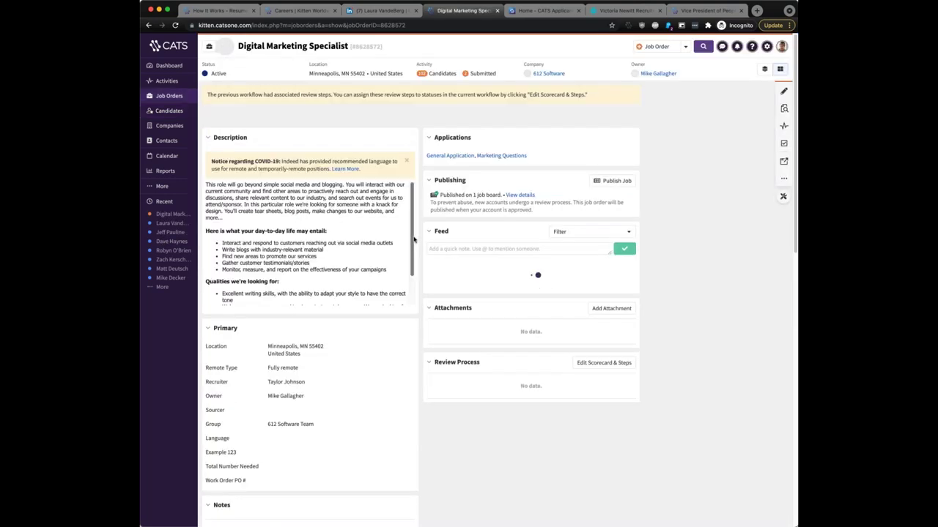
Clear the "marketing" search and New Applicant filter from the job order's pipeline and review the full candidate list.
{"action": "scroll", "coordinate": [416, 280], "scroll_direction": "down", "scroll_amount": 15}
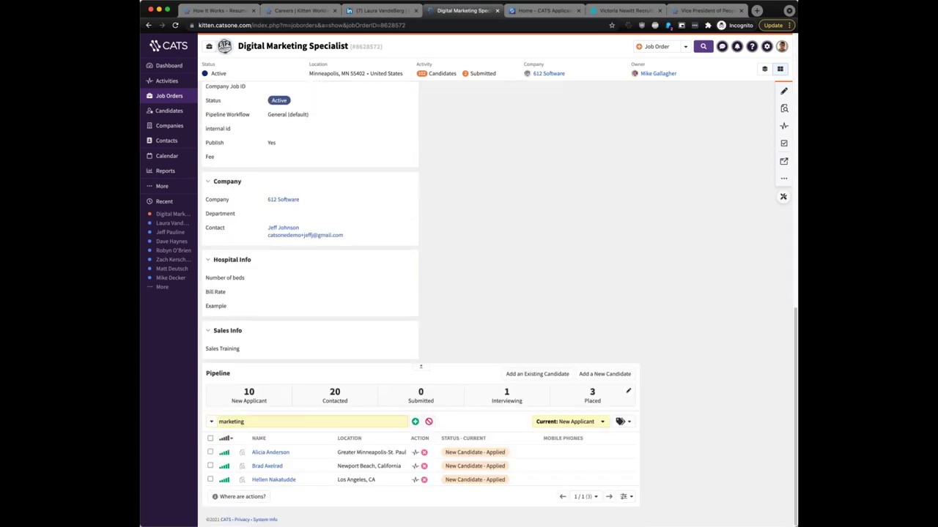
{"action": "left_click", "coordinate": [428, 421]}
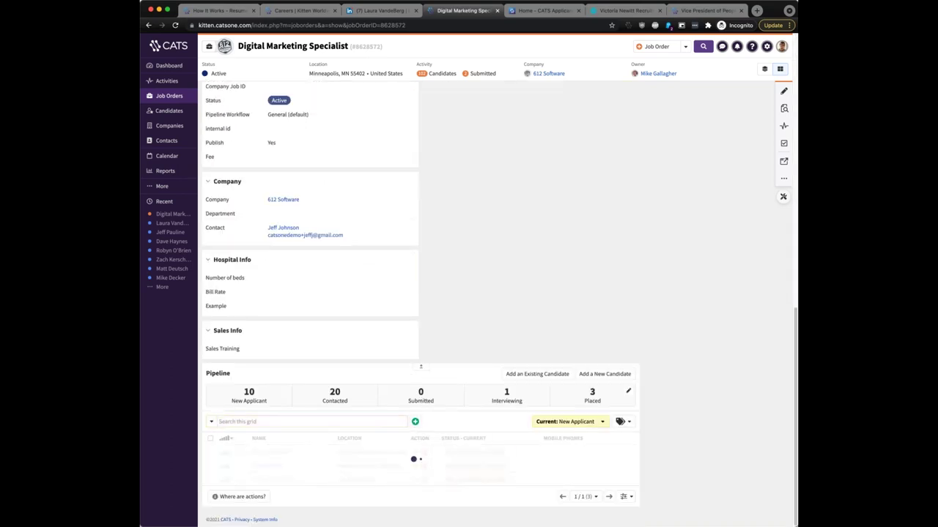
{"action": "scroll", "coordinate": [428, 419], "scroll_direction": "down", "scroll_amount": 1}
{"action": "scroll", "coordinate": [476, 395], "scroll_direction": "down", "scroll_amount": 5}
{"action": "scroll", "coordinate": [513, 377], "scroll_direction": "up", "scroll_amount": 2}
{"action": "scroll", "coordinate": [513, 379], "scroll_direction": "down", "scroll_amount": 3}
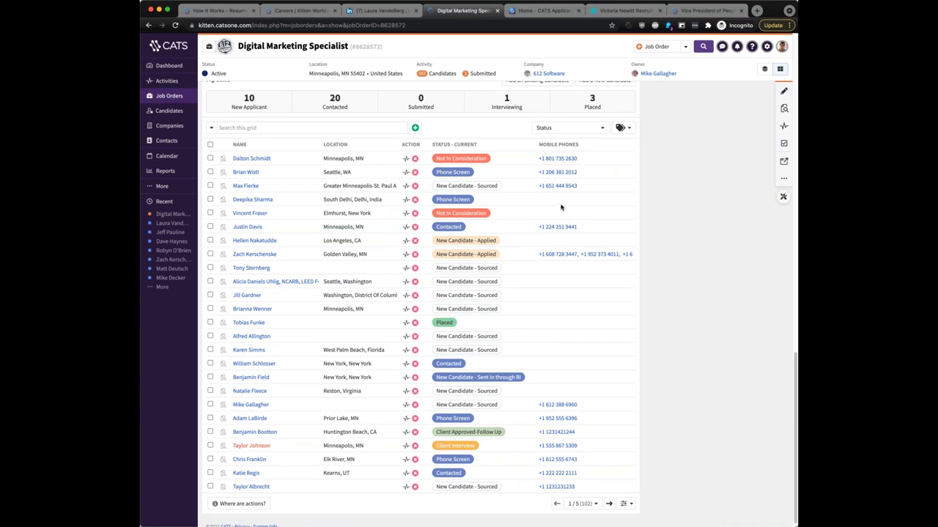
{"action": "scroll", "coordinate": [569, 266], "scroll_direction": "down", "scroll_amount": 1}
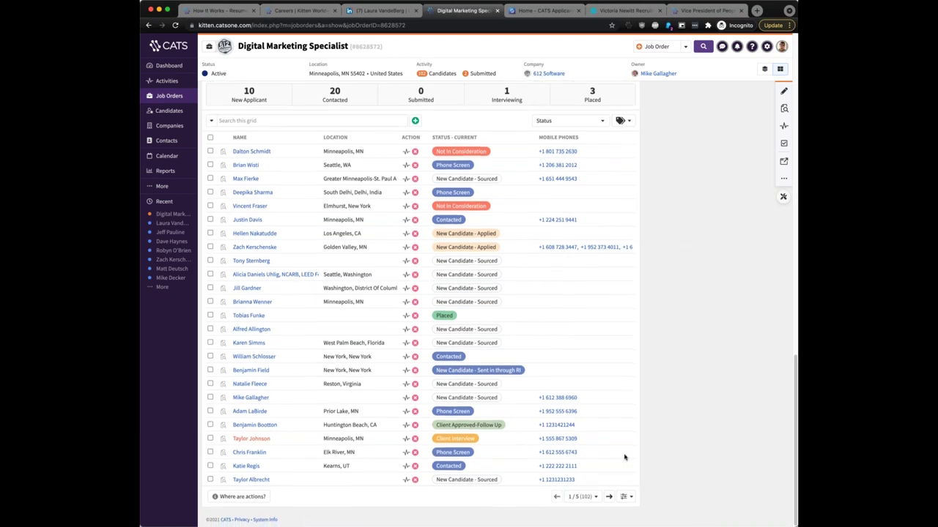
Remove the Mobile Phones column from the pipeline grid and save the column layout.
{"action": "left_click", "coordinate": [626, 497]}
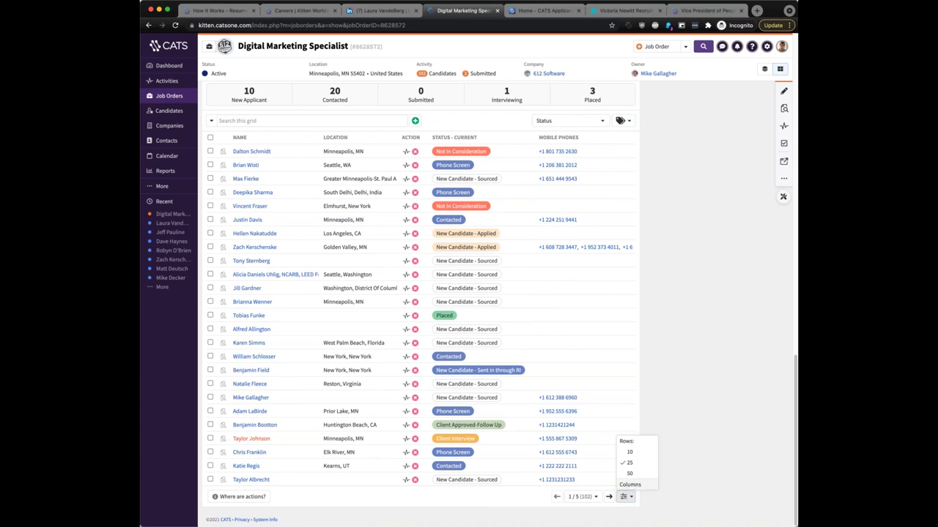
{"action": "left_click", "coordinate": [630, 485]}
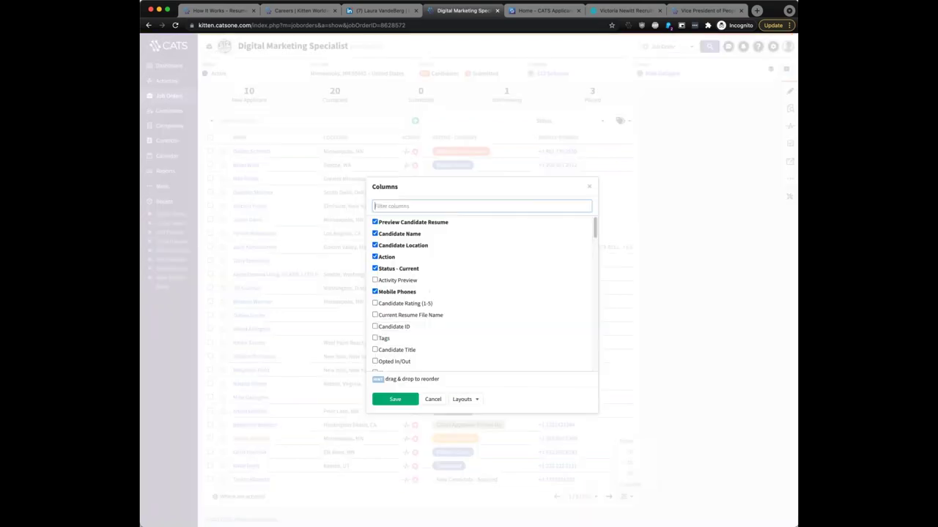
{"action": "left_click", "coordinate": [394, 293]}
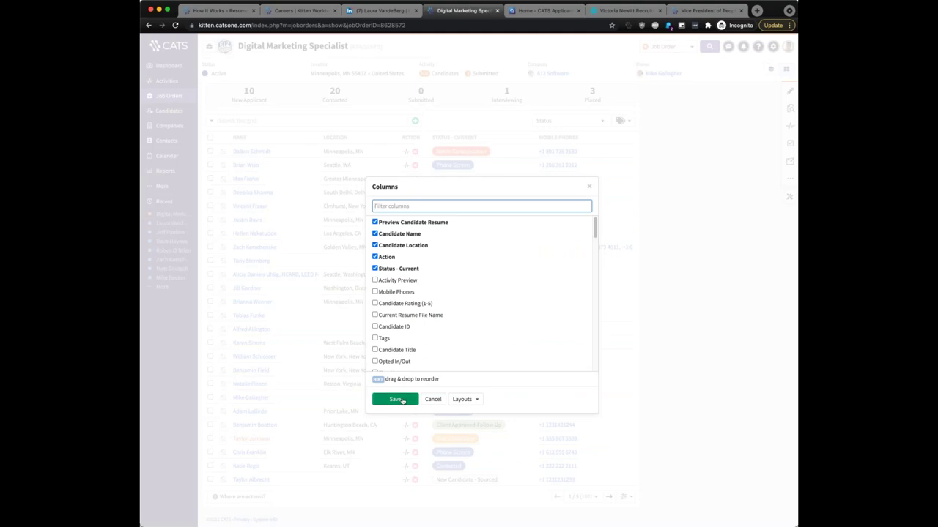
{"action": "left_click", "coordinate": [402, 401]}
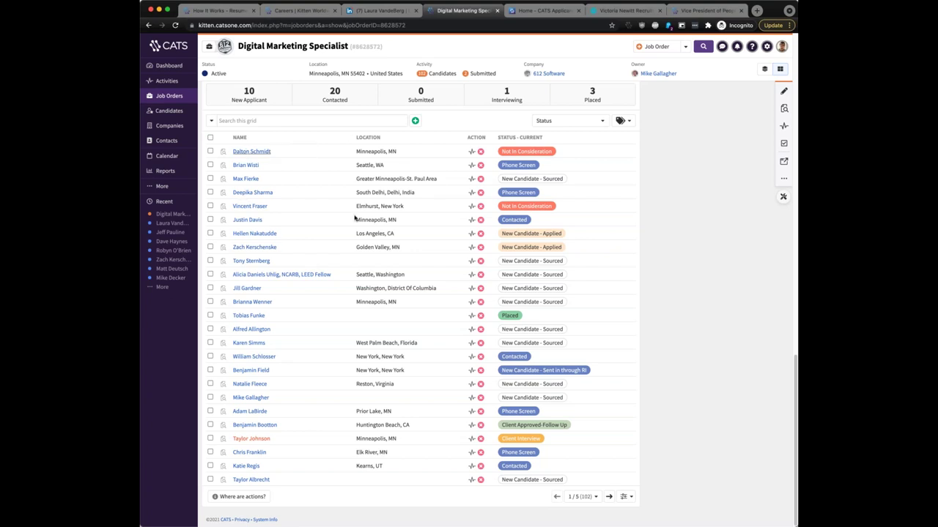
Preview the attachments of the first three pipeline candidates in turn and close the preview.
{"action": "left_click", "coordinate": [223, 151]}
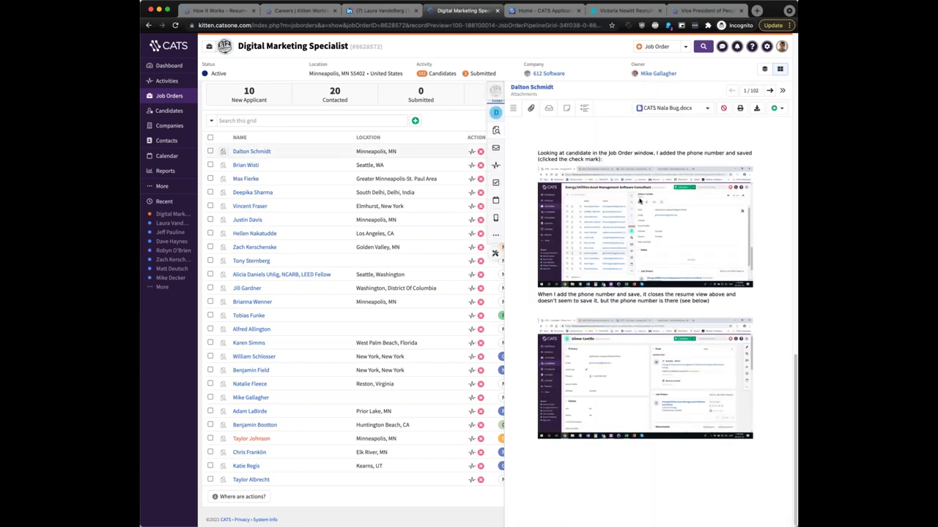
{"action": "left_click", "coordinate": [223, 316]}
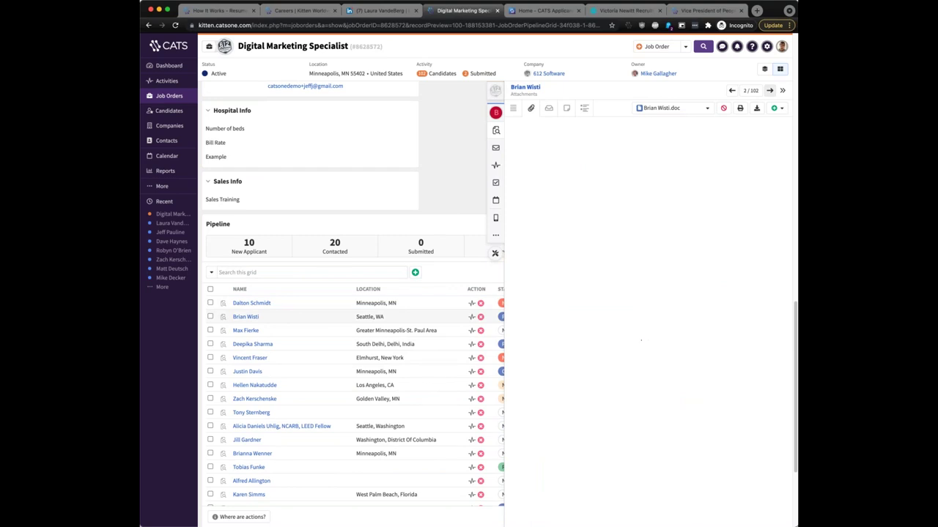
{"action": "left_click", "coordinate": [223, 330]}
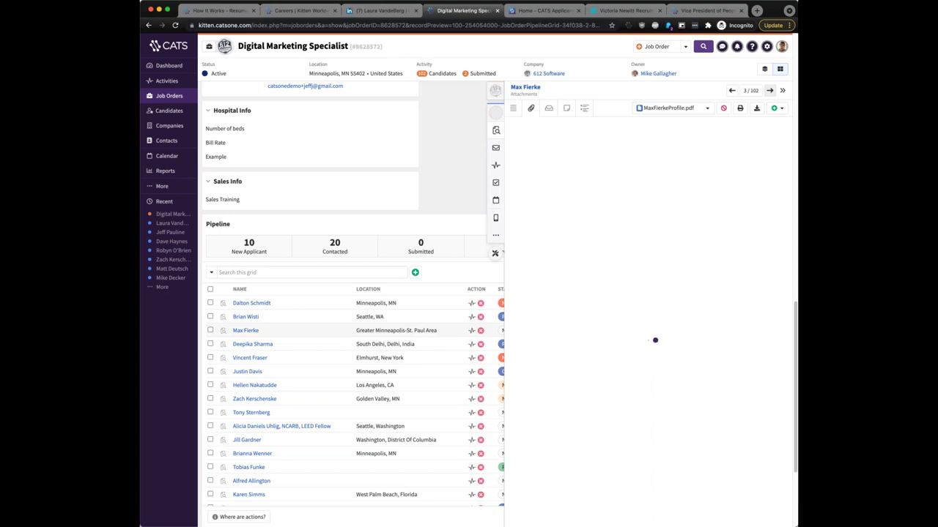
{"action": "scroll", "coordinate": [498, 274], "scroll_direction": "up", "scroll_amount": 5}
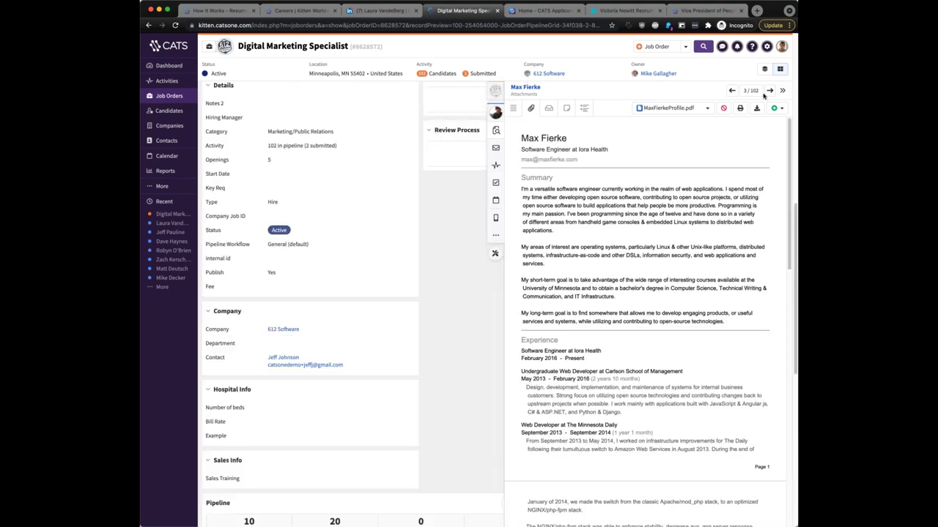
{"action": "key", "text": "Escape"}
Review the candidate statuses in the pipeline, and open the Workflow settings under Administration in a new tab.
{"action": "scroll", "coordinate": [497, 240], "scroll_direction": "down", "scroll_amount": 6}
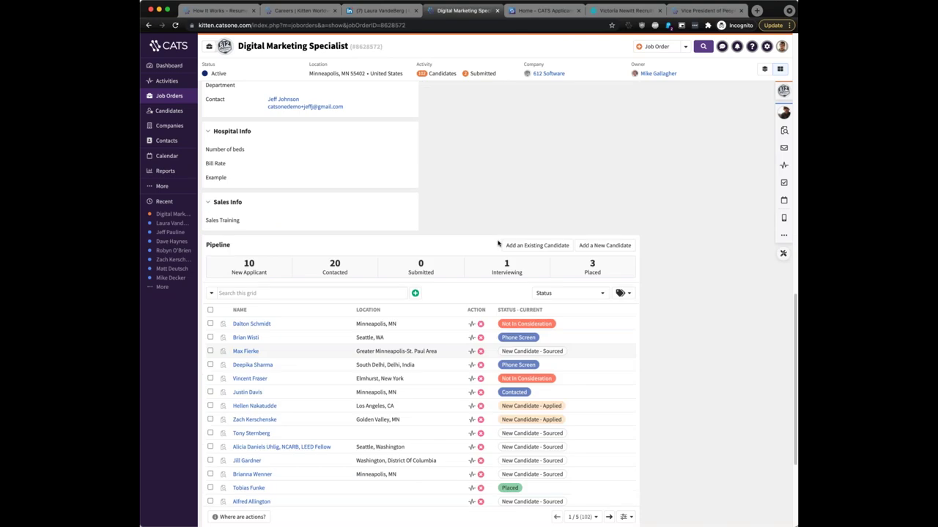
{"action": "scroll", "coordinate": [518, 242], "scroll_direction": "down", "scroll_amount": 1}
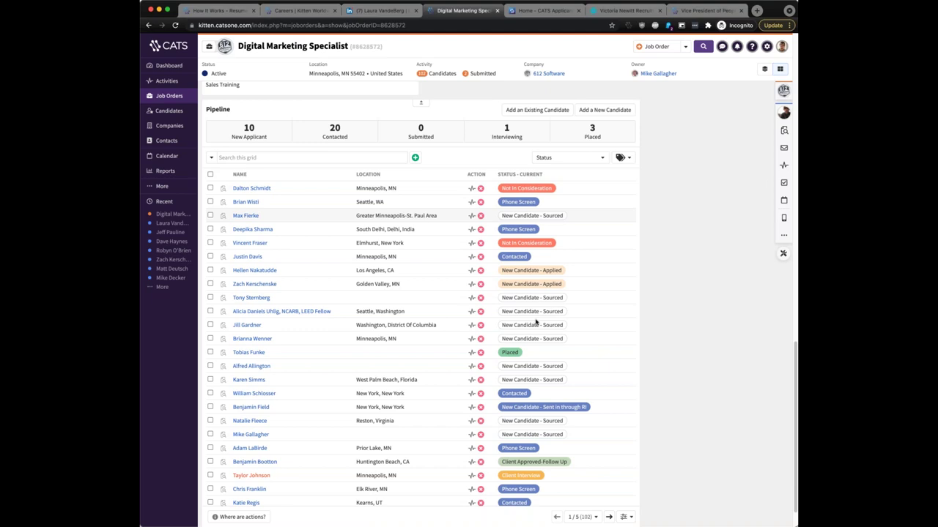
{"action": "scroll", "coordinate": [532, 319], "scroll_direction": "down", "scroll_amount": 1}
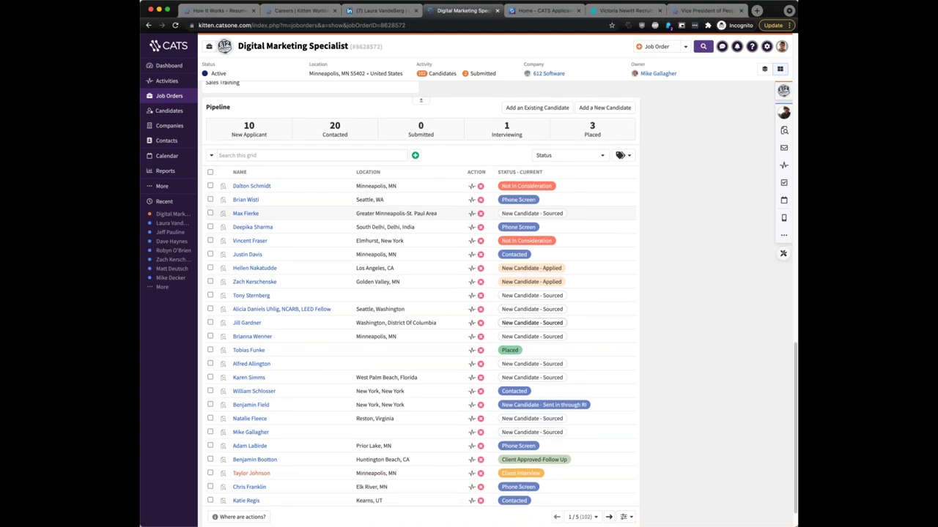
{"action": "scroll", "coordinate": [546, 325], "scroll_direction": "down", "scroll_amount": 1}
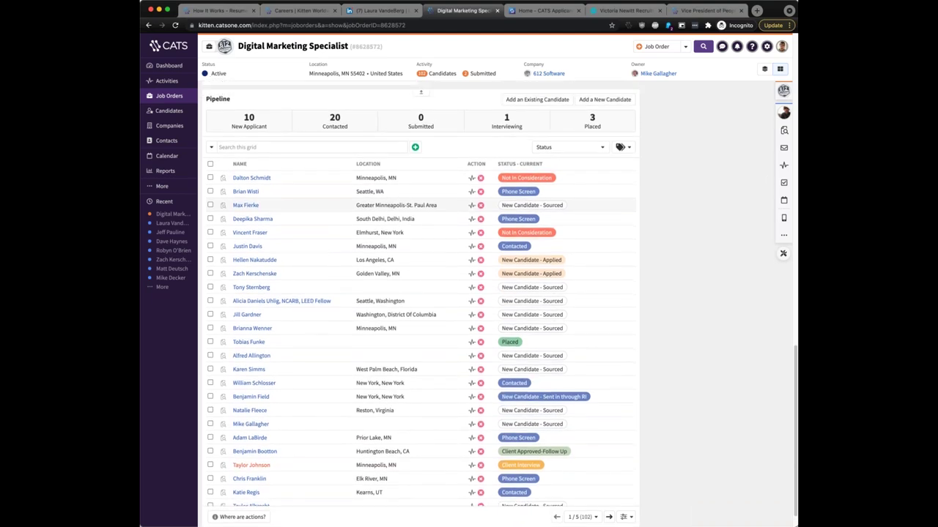
{"action": "left_click", "coordinate": [767, 46]}
{"action": "left_click", "coordinate": [677, 253]}
{"action": "left_click", "coordinate": [766, 47]}
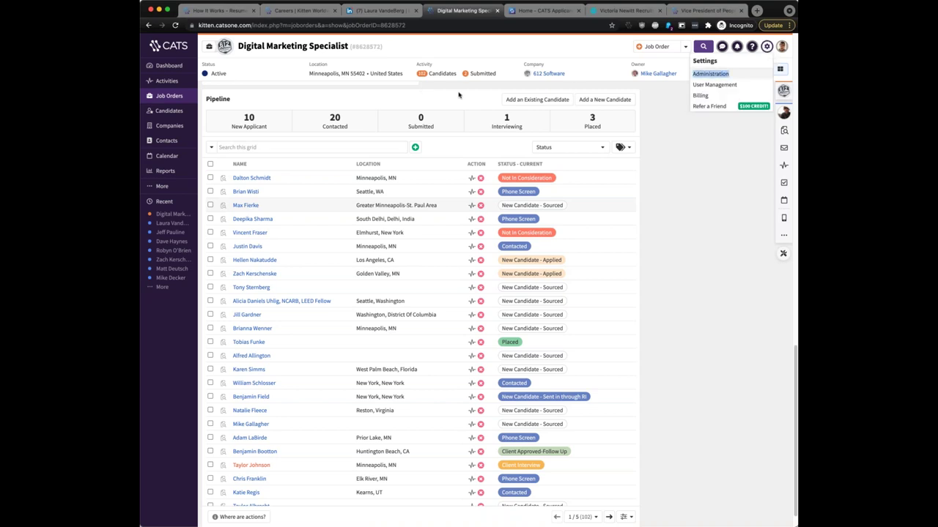
{"action": "left_click", "coordinate": [499, 10]}
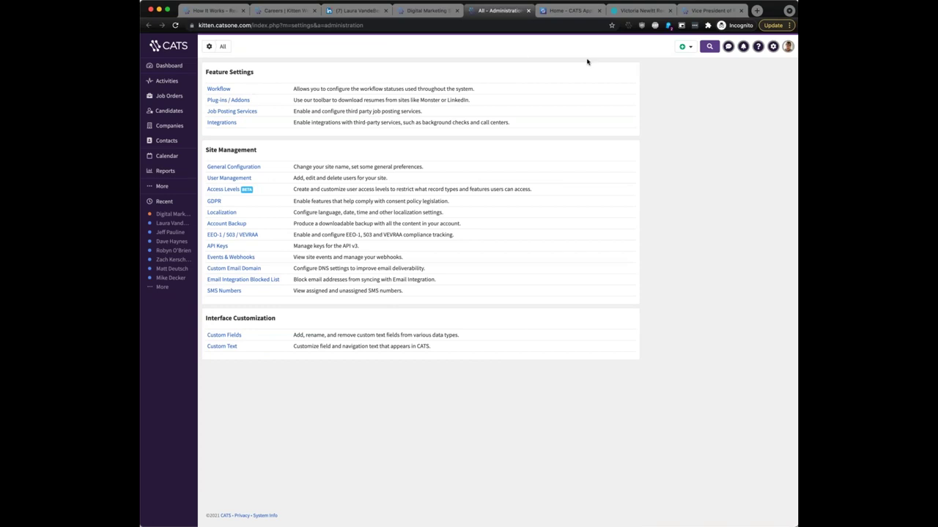
{"action": "left_click", "coordinate": [224, 90]}
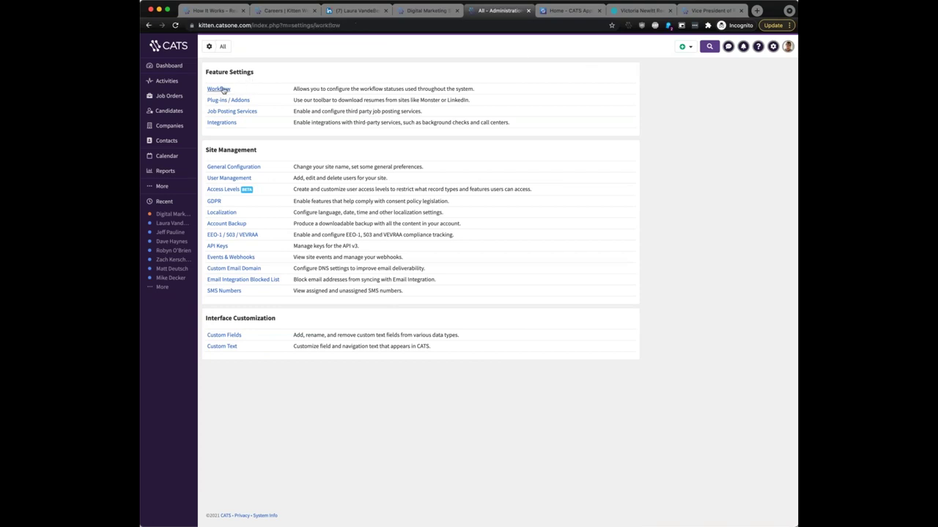
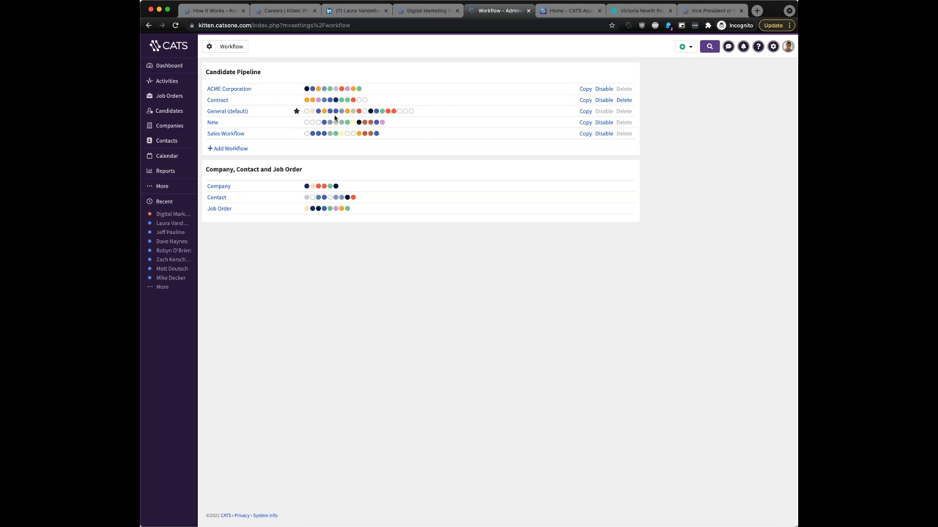
Open the General (default) candidate workflow and examine its statuses and the purpose of the Triggers column.
{"action": "left_click", "coordinate": [234, 112]}
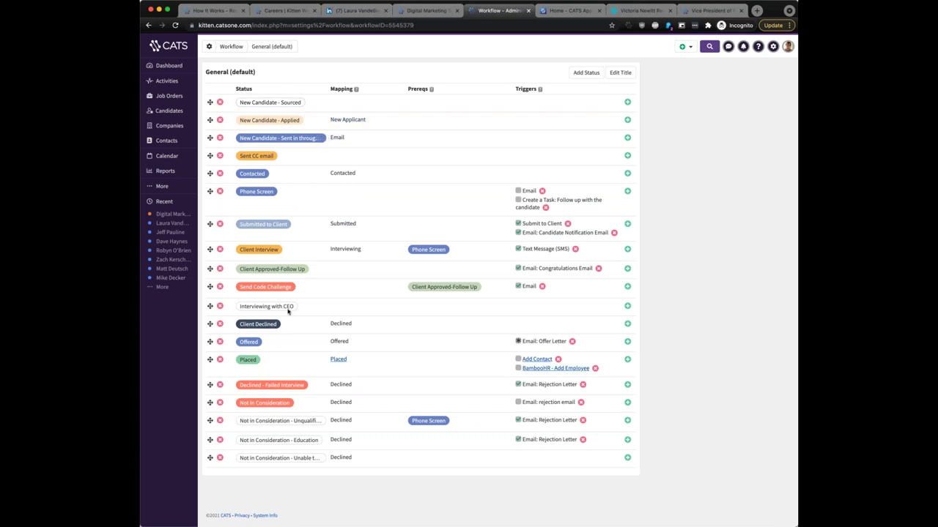
{"action": "double_click", "coordinate": [526, 88]}
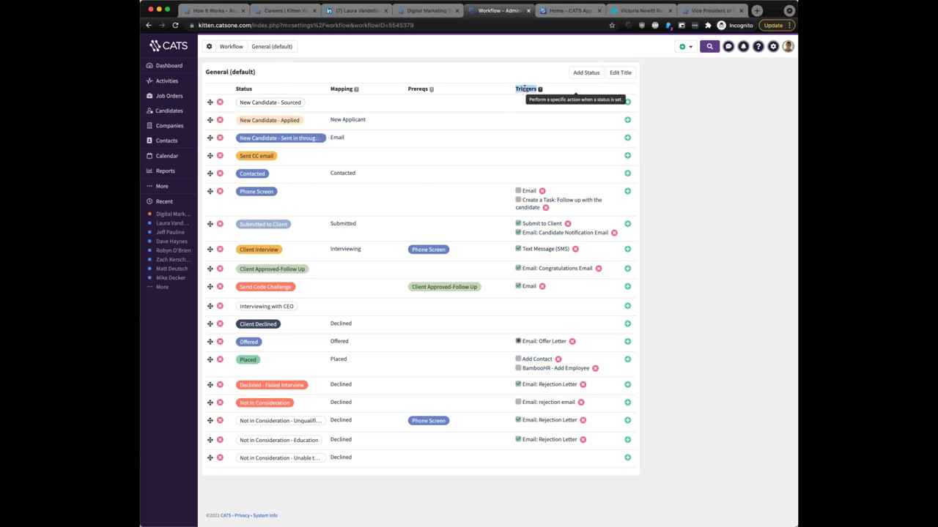
{"action": "left_click", "coordinate": [694, 169]}
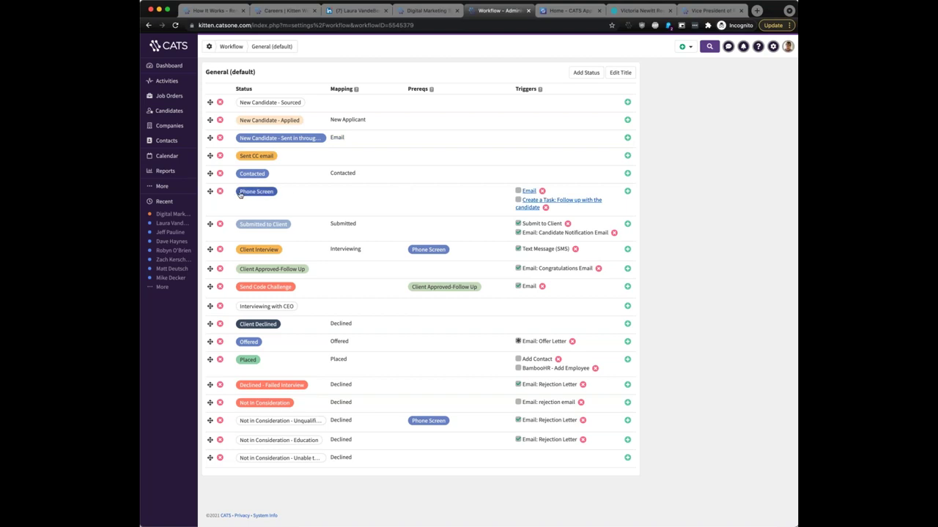
Inspect the Phone Screen status's email trigger and the Not In Consideration status's rejection email trigger, closing each without changes.
{"action": "left_click", "coordinate": [529, 191]}
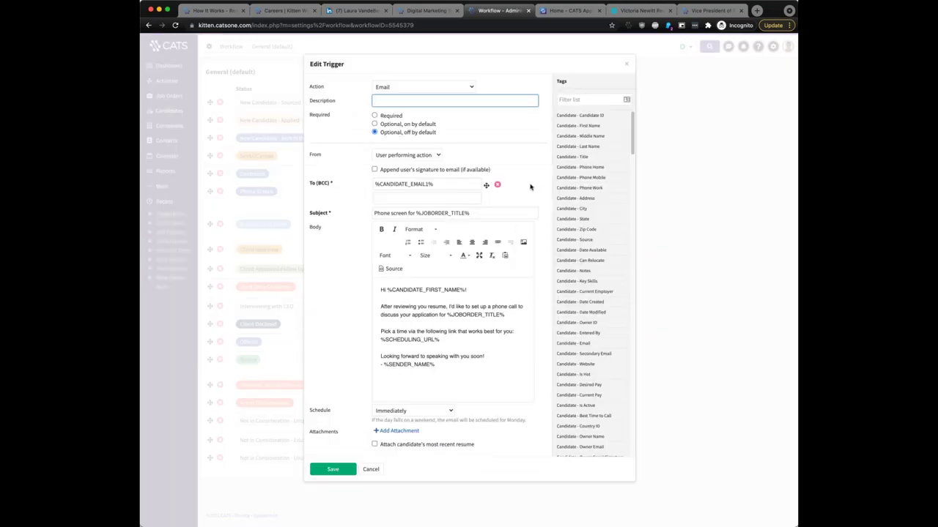
{"action": "left_click", "coordinate": [628, 67]}
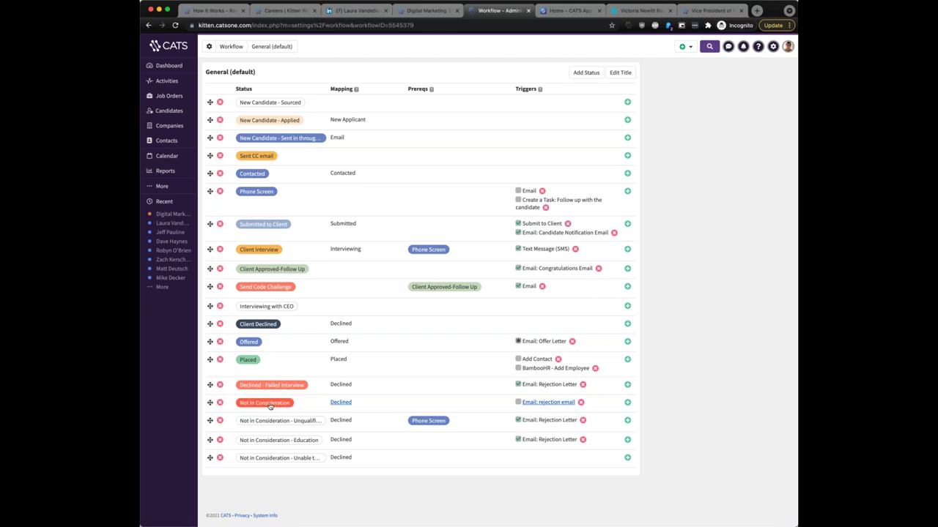
{"action": "left_click", "coordinate": [559, 403]}
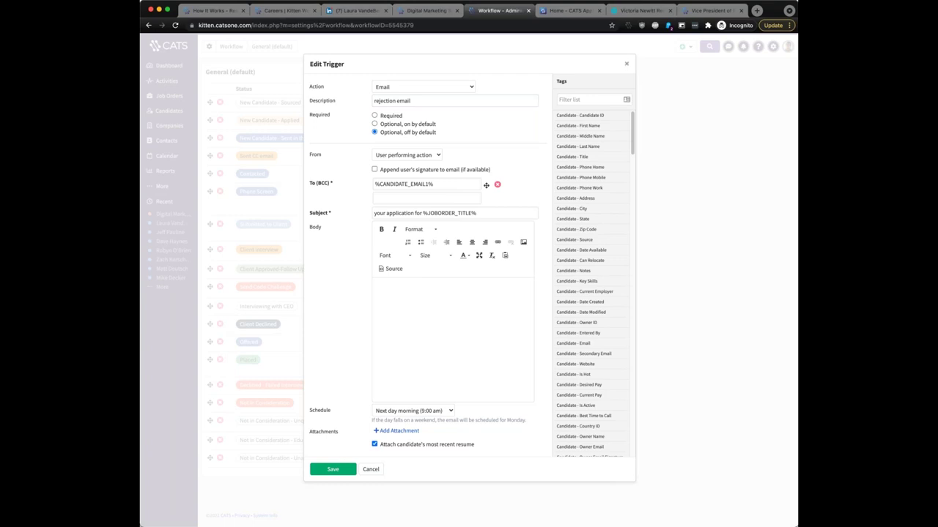
{"action": "left_click", "coordinate": [626, 64]}
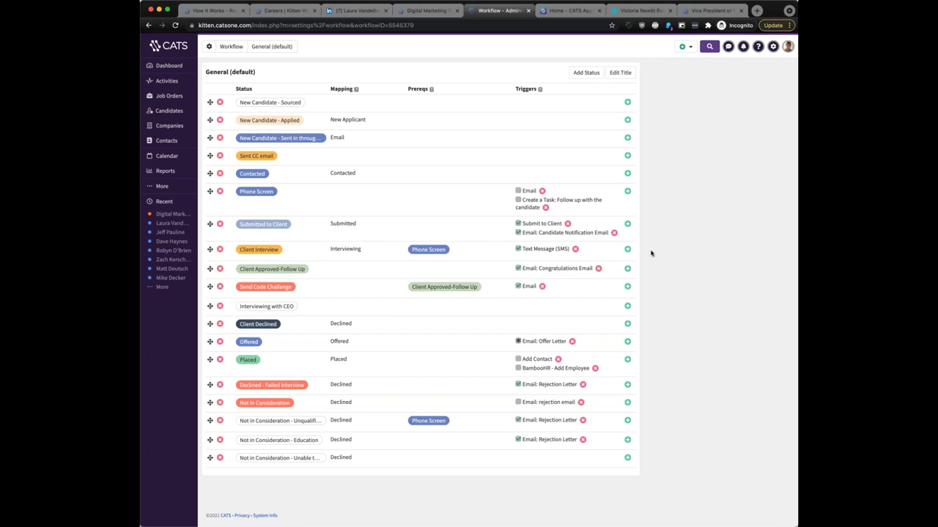
Open the Rejection Letter trigger of the Declined - Failed Interview status and examine the merge tags in its email body.
{"action": "left_click", "coordinate": [543, 385]}
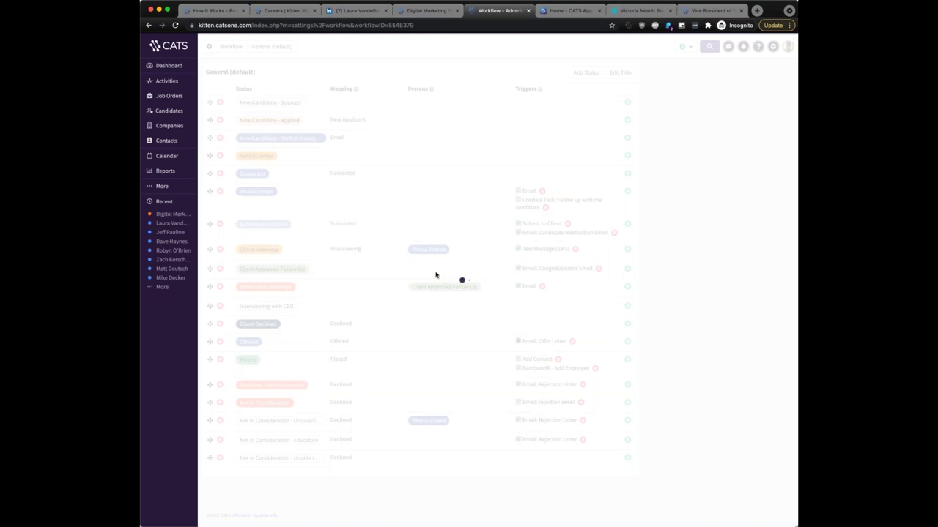
{"action": "scroll", "coordinate": [440, 345], "scroll_direction": "down", "scroll_amount": 2}
{"action": "scroll", "coordinate": [440, 344], "scroll_direction": "up", "scroll_amount": 2}
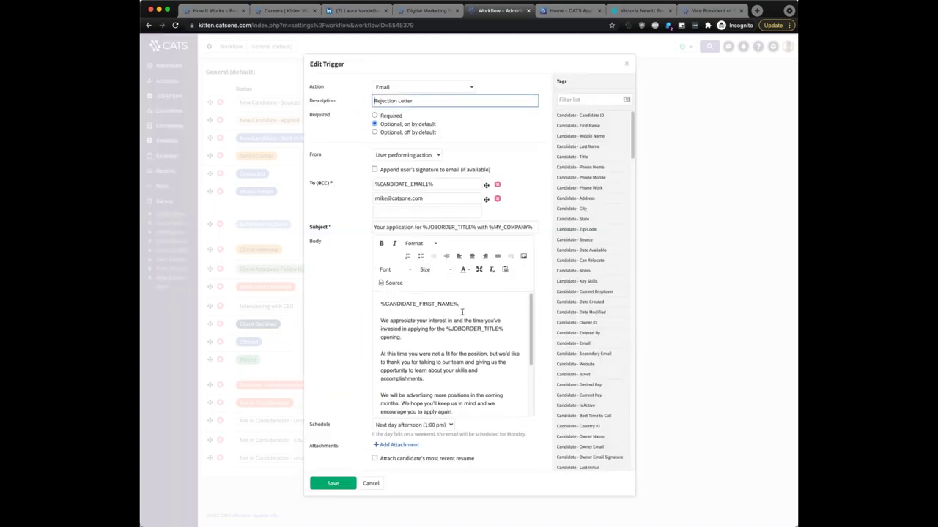
{"action": "left_click_drag", "start_coordinate": [462, 304], "coordinate": [360, 304]}
{"action": "left_click", "coordinate": [460, 318]}
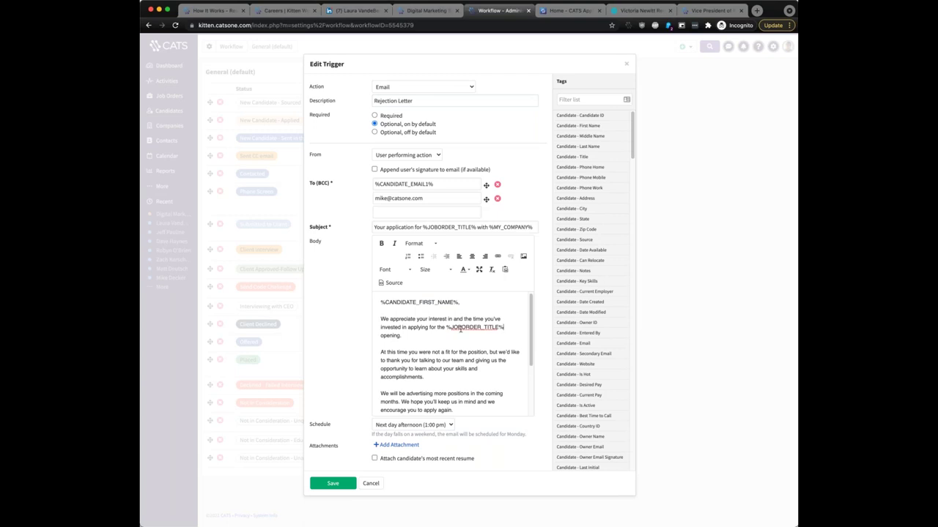
{"action": "left_click_drag", "start_coordinate": [504, 327], "coordinate": [445, 329]}
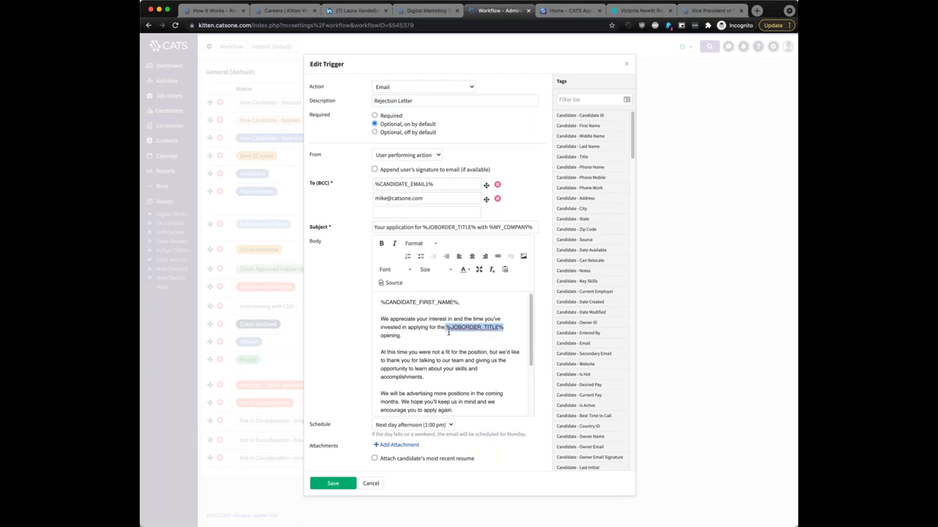
{"action": "scroll", "coordinate": [445, 330], "scroll_direction": "down", "scroll_amount": 3}
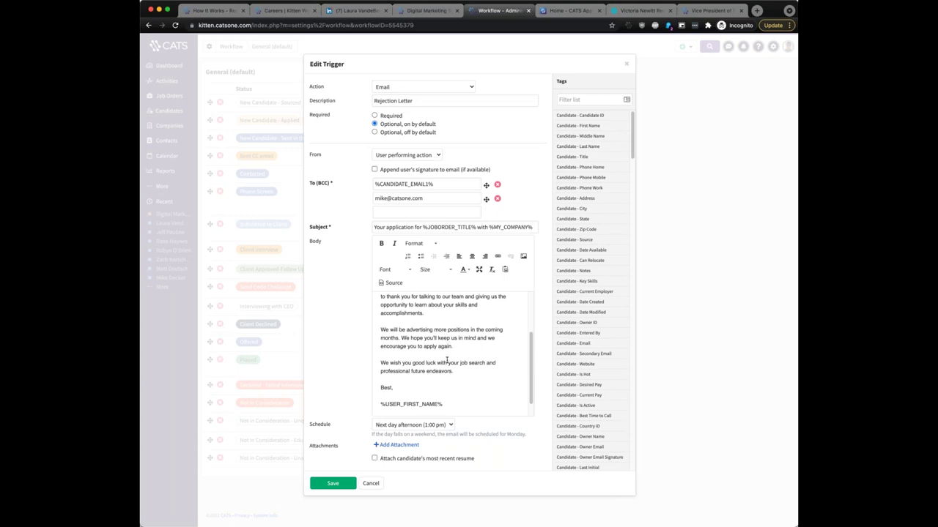
{"action": "scroll", "coordinate": [447, 362], "scroll_direction": "up", "scroll_amount": 2}
{"action": "scroll", "coordinate": [447, 362], "scroll_direction": "up", "scroll_amount": 1}
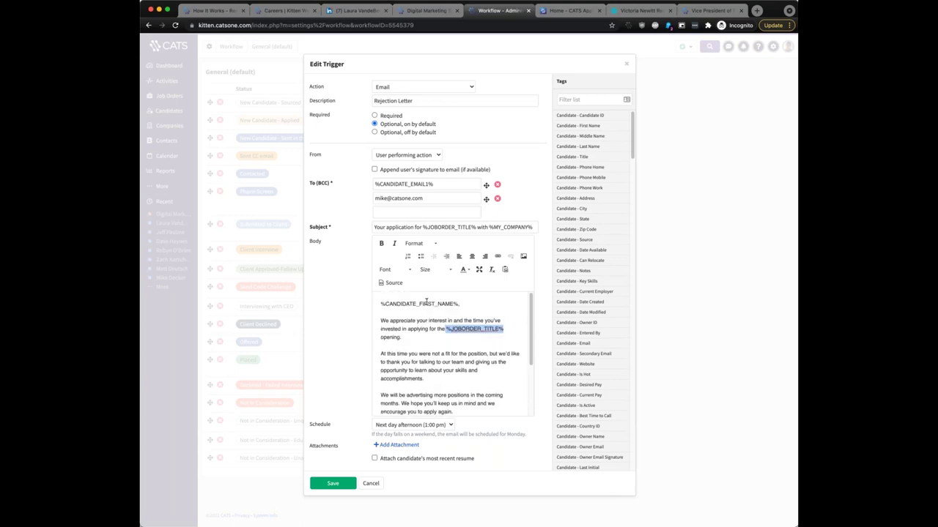
{"action": "double_click", "coordinate": [427, 304]}
{"action": "double_click", "coordinate": [480, 329]}
{"action": "scroll", "coordinate": [480, 330], "scroll_direction": "down", "scroll_amount": 5}
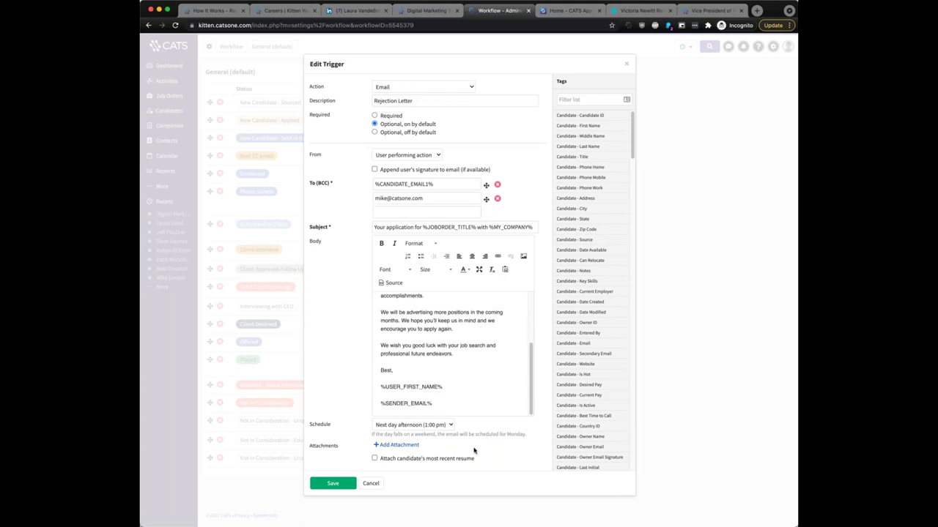
Show the scheduling options for the Rejection Letter email and close the trigger without changes.
{"action": "left_click", "coordinate": [451, 426]}
{"action": "left_click", "coordinate": [516, 455]}
{"action": "left_click", "coordinate": [626, 66]}
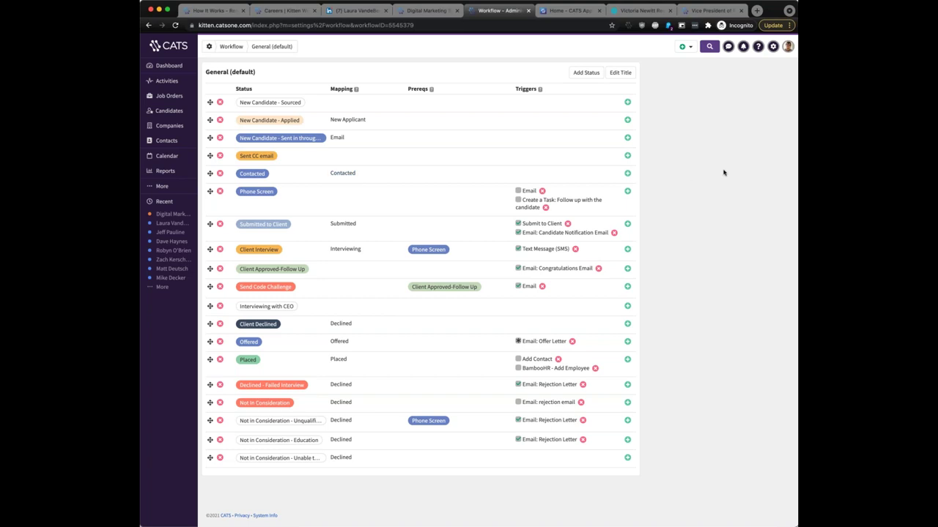
Start a new trigger for the Sent CC email status, examine the Submit to Client, Text Message (SMS) and Create a Task actions, and close without adding it.
{"action": "left_click", "coordinate": [627, 156]}
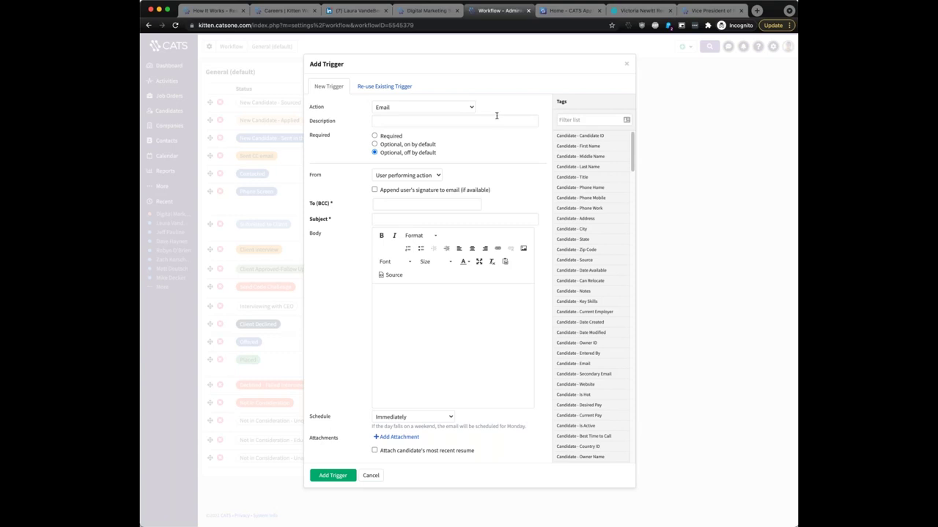
{"action": "double_click", "coordinate": [321, 109]}
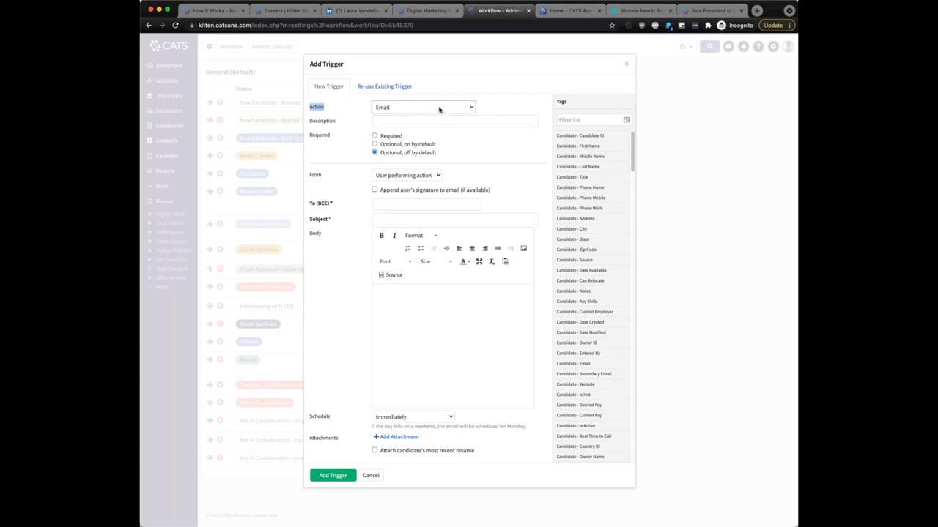
{"action": "key", "text": "s"}
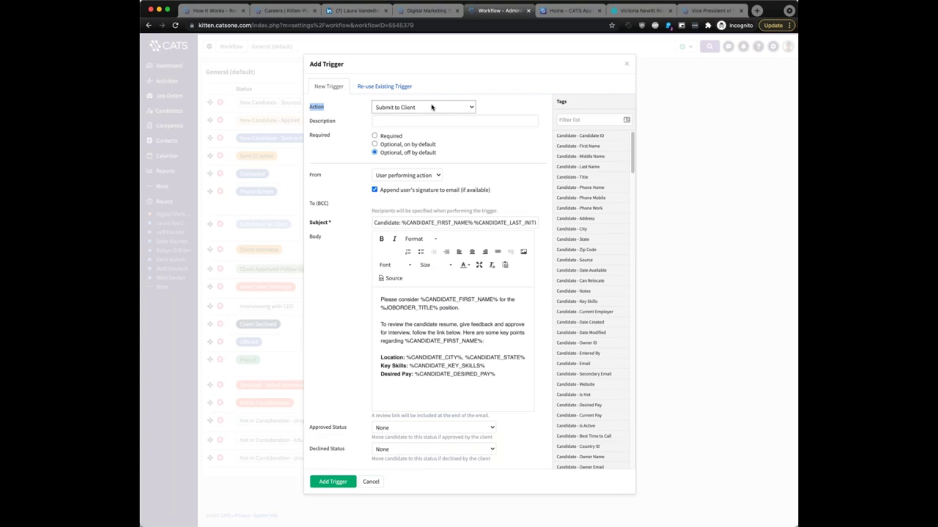
{"action": "key", "text": "t"}
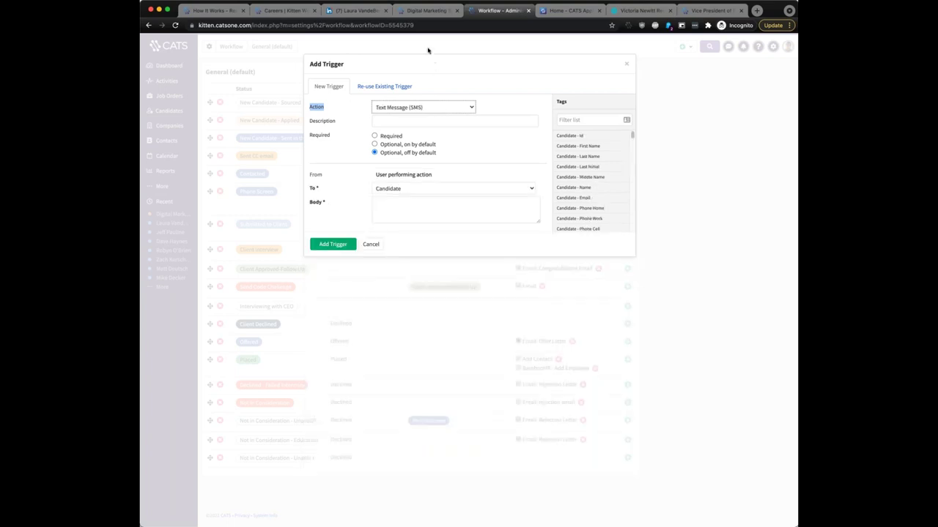
{"action": "key", "text": "c"}
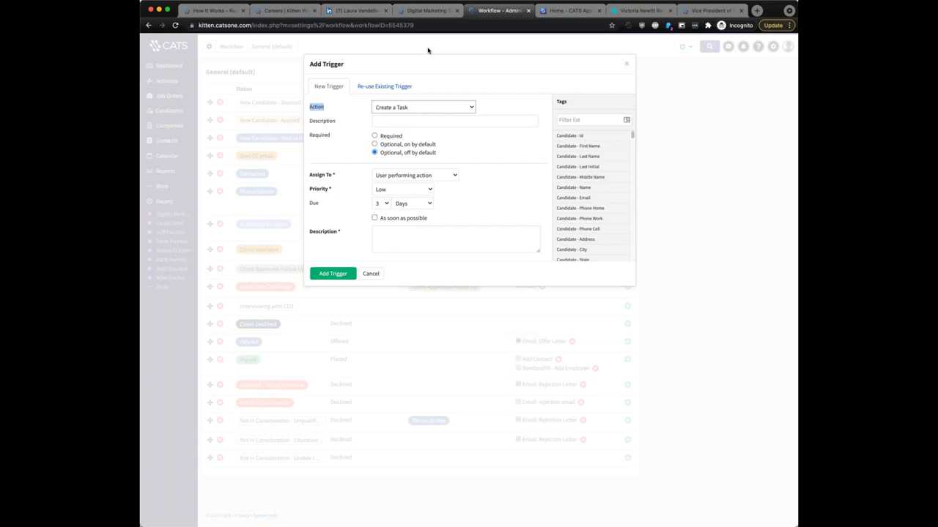
{"action": "left_click", "coordinate": [626, 67]}
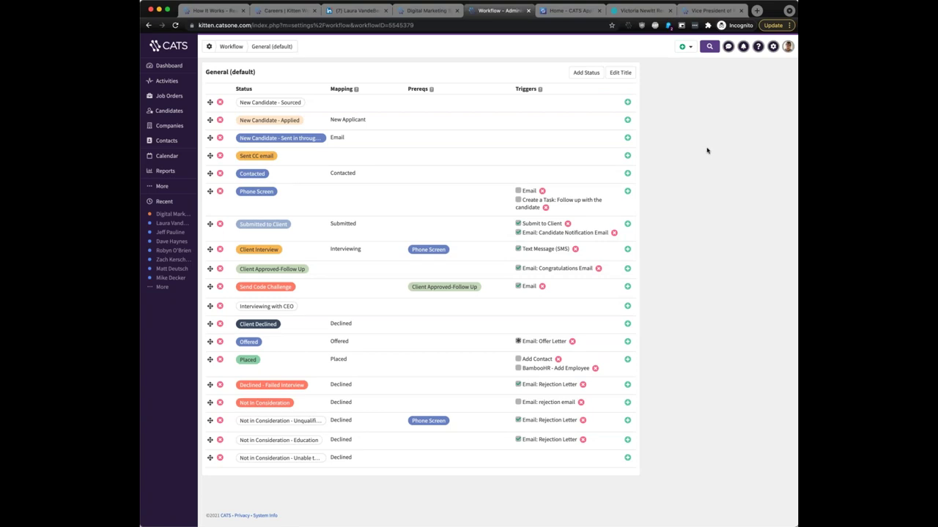
Filter the Digital Marketing Specialist job order's pipeline to the current New Applicant mapping and search it for "marketing".
{"action": "left_click", "coordinate": [423, 10]}
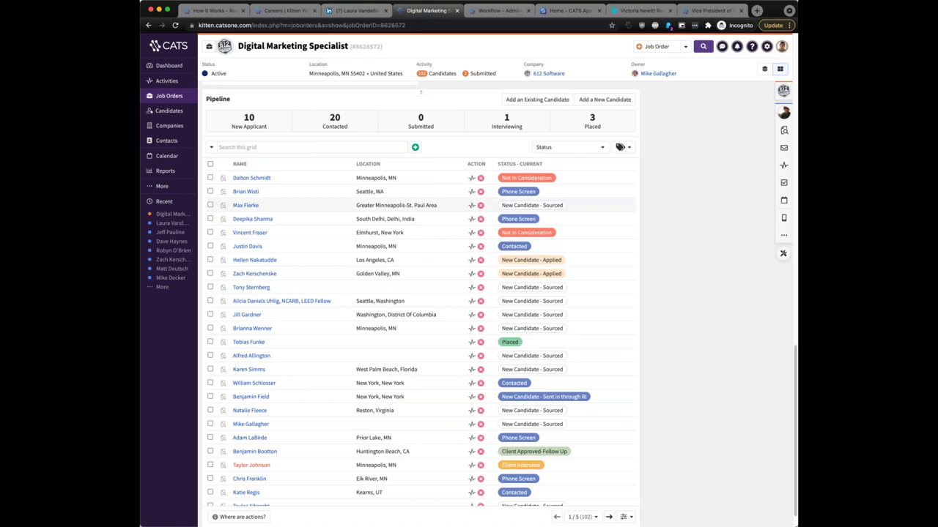
{"action": "scroll", "coordinate": [522, 273], "scroll_direction": "down", "scroll_amount": 1}
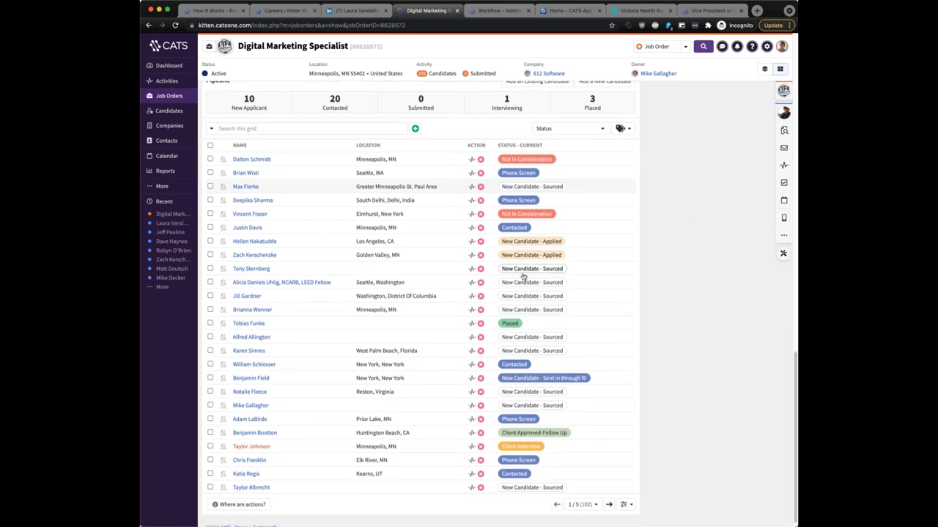
{"action": "scroll", "coordinate": [522, 273], "scroll_direction": "up", "scroll_amount": 3}
{"action": "scroll", "coordinate": [568, 275], "scroll_direction": "down", "scroll_amount": 2}
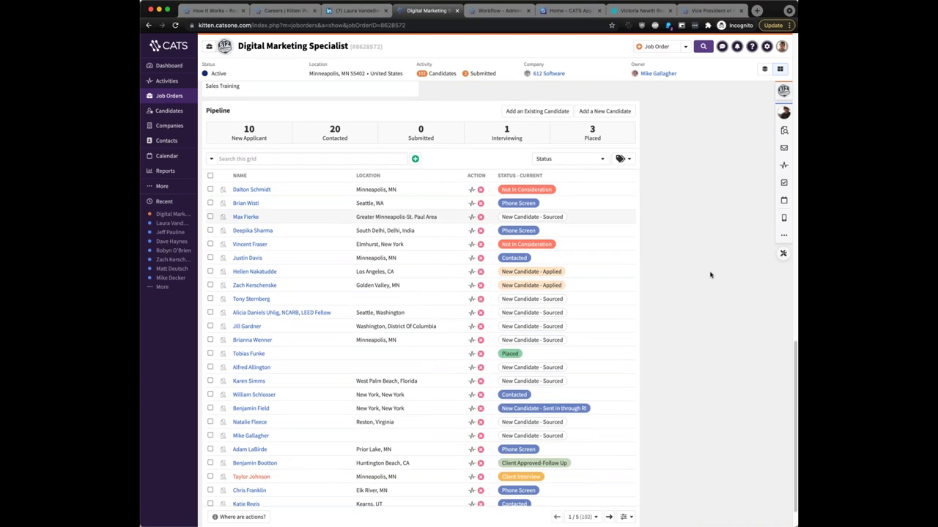
{"action": "scroll", "coordinate": [702, 277], "scroll_direction": "down", "scroll_amount": 1}
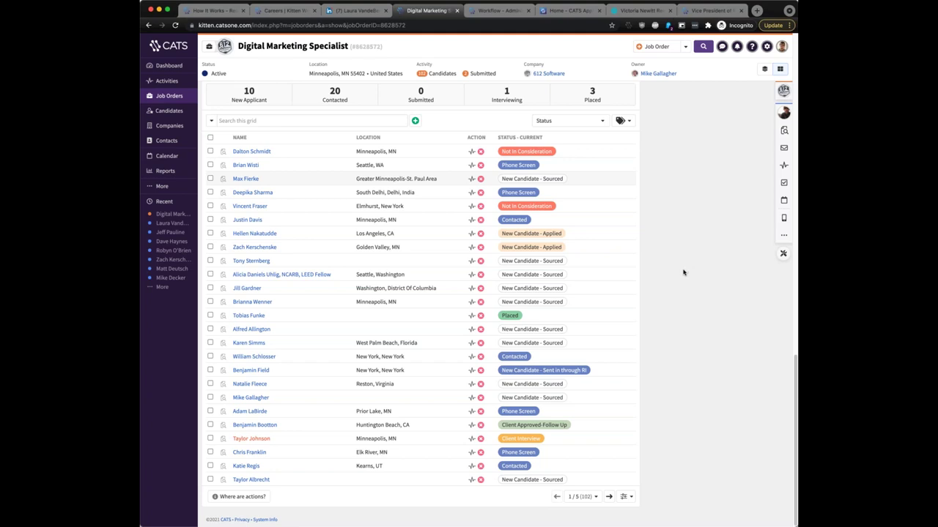
{"action": "scroll", "coordinate": [684, 272], "scroll_direction": "up", "scroll_amount": 1}
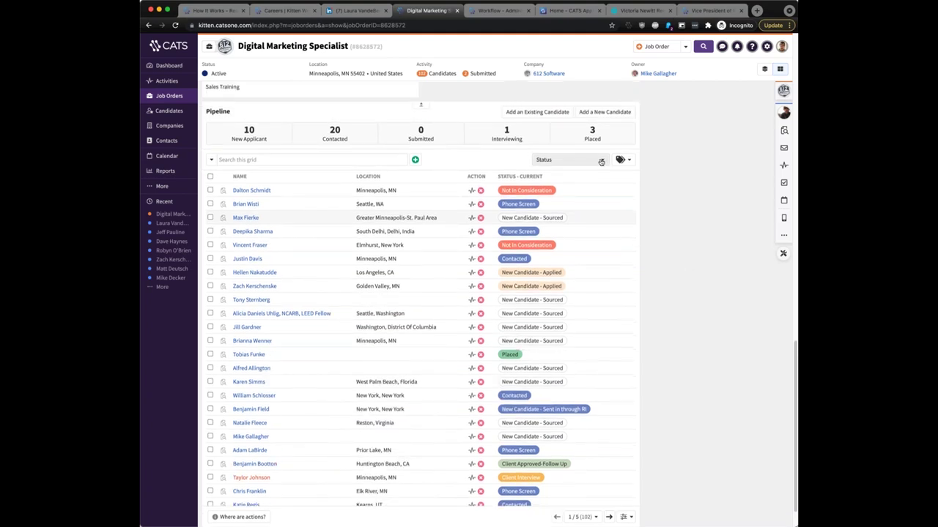
{"action": "left_click", "coordinate": [600, 162]}
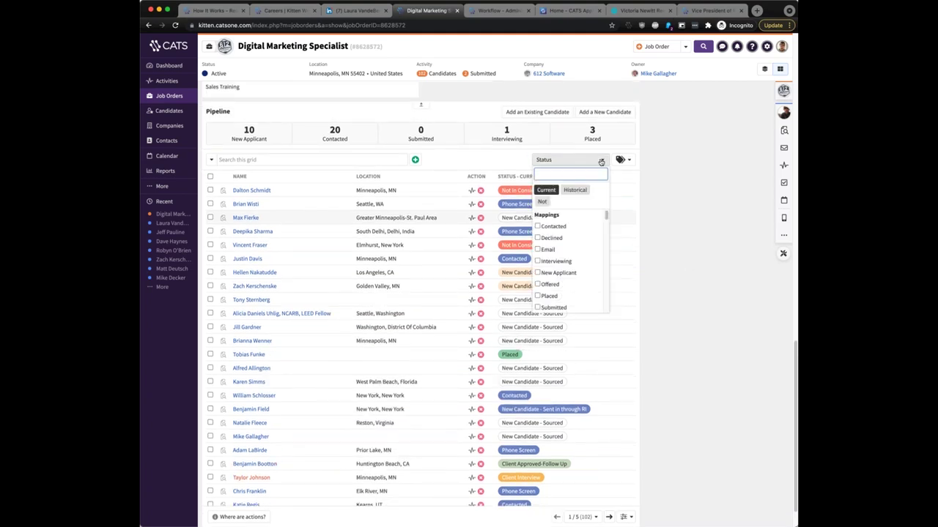
{"action": "scroll", "coordinate": [560, 264], "scroll_direction": "down", "scroll_amount": 1}
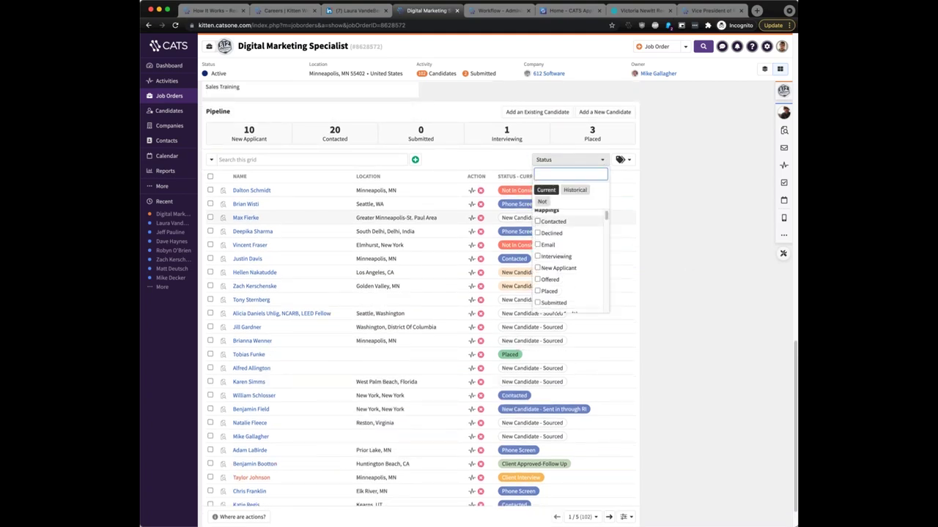
{"action": "left_click", "coordinate": [568, 265]}
{"action": "left_click", "coordinate": [674, 268]}
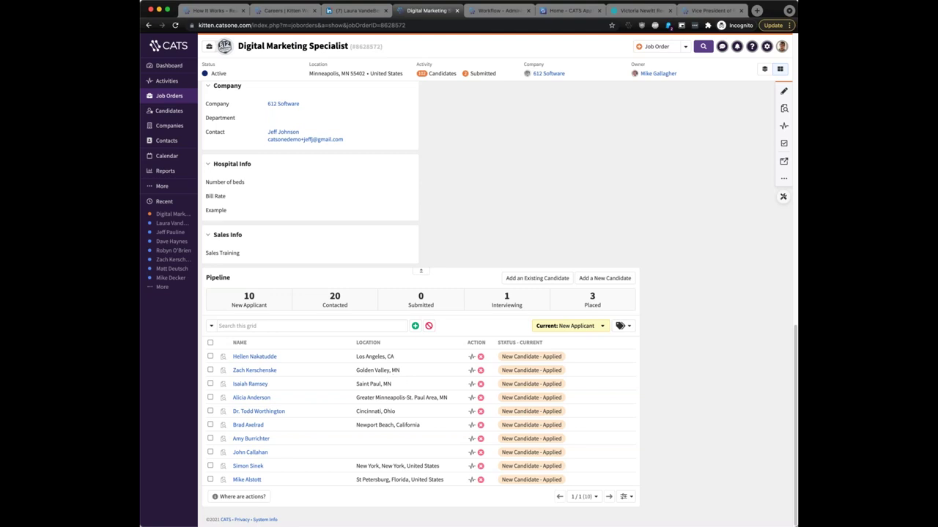
{"action": "left_click", "coordinate": [345, 323]}
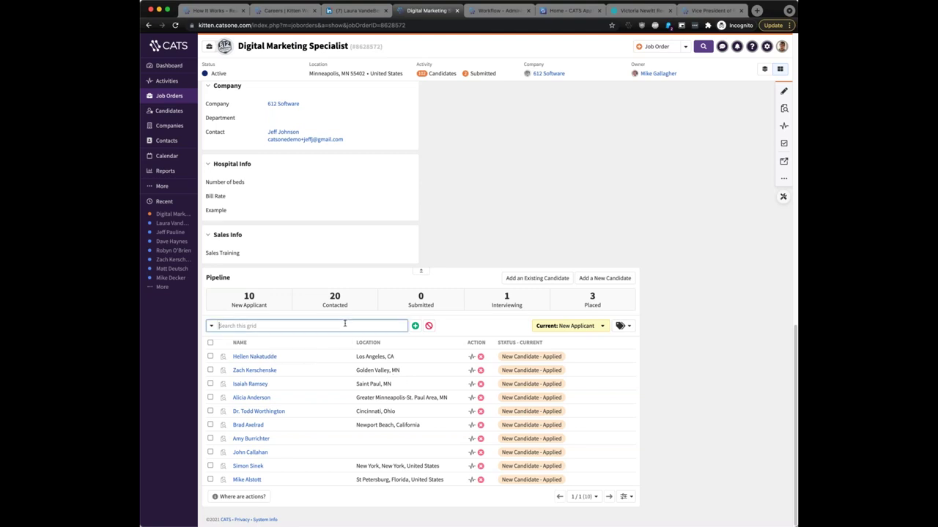
{"action": "type", "text": "marketing"}
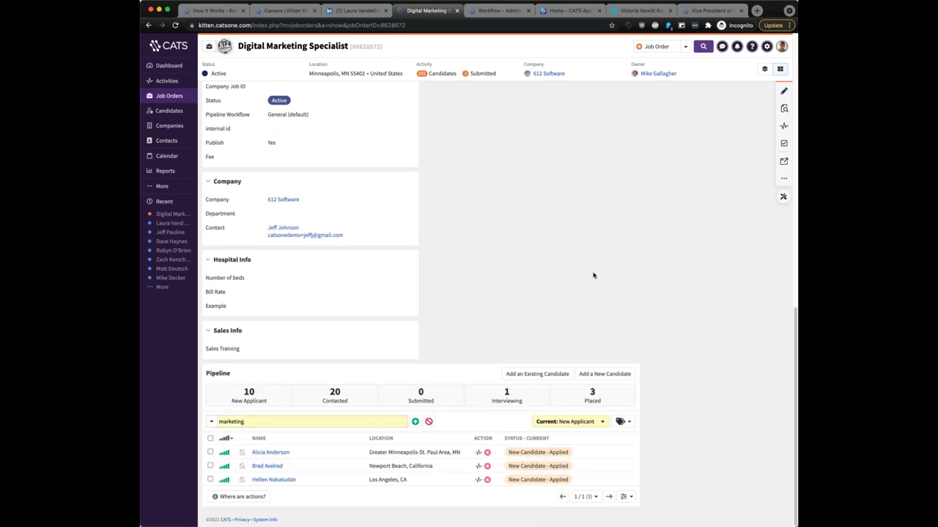
Preview the resumes of the three filtered candidates in turn, checking the highlighted keyword matches, and close the preview.
{"action": "left_click", "coordinate": [243, 455]}
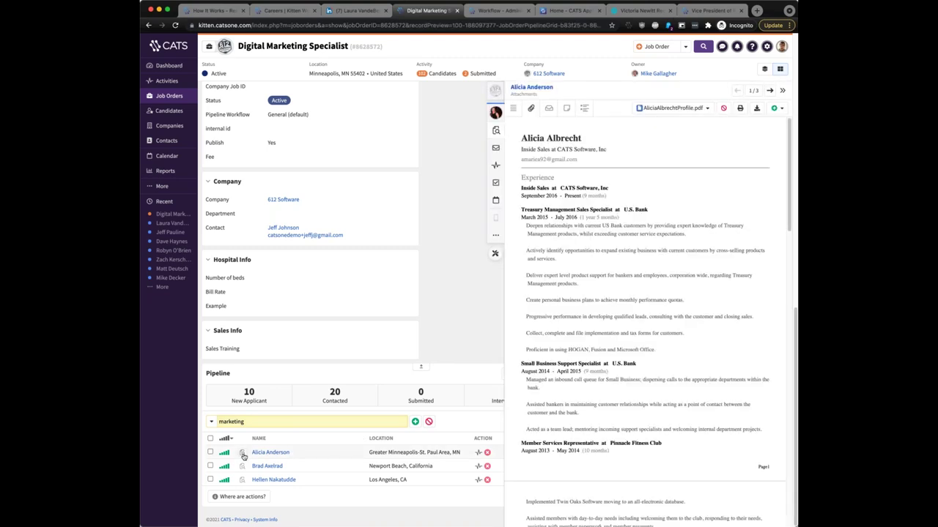
{"action": "scroll", "coordinate": [535, 281], "scroll_direction": "down", "scroll_amount": 10}
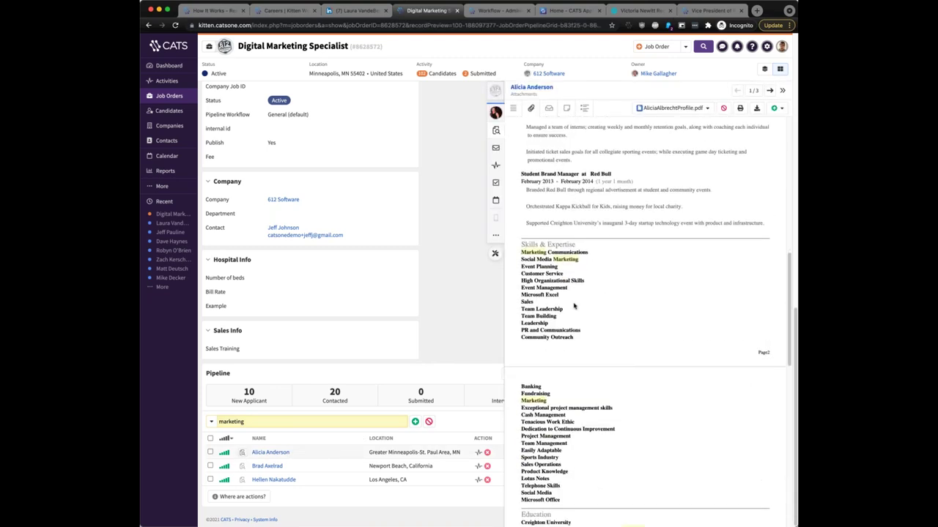
{"action": "scroll", "coordinate": [542, 408], "scroll_direction": "down", "scroll_amount": 2}
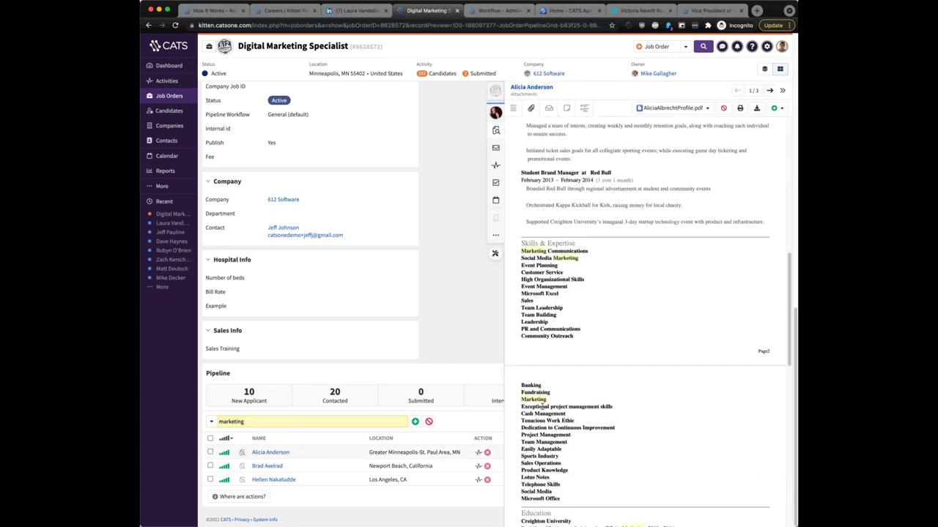
{"action": "left_click", "coordinate": [769, 91]}
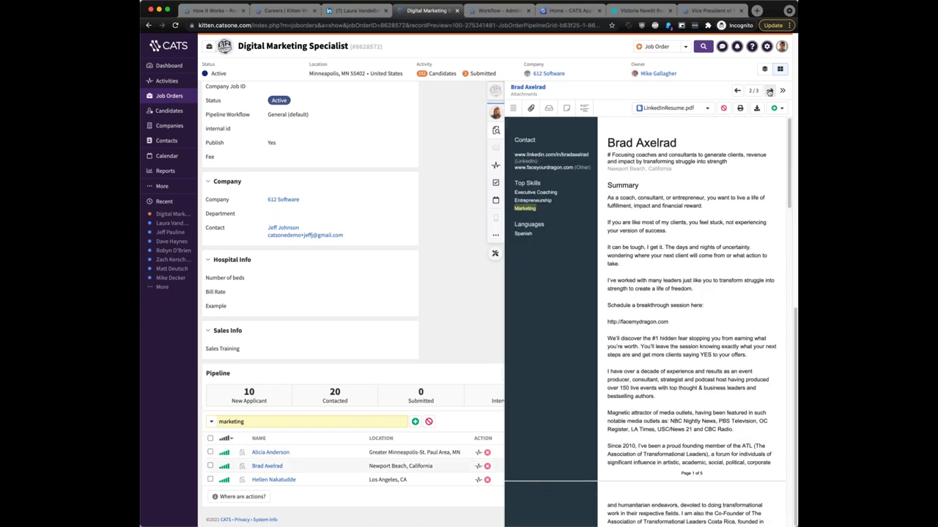
{"action": "left_click", "coordinate": [769, 91]}
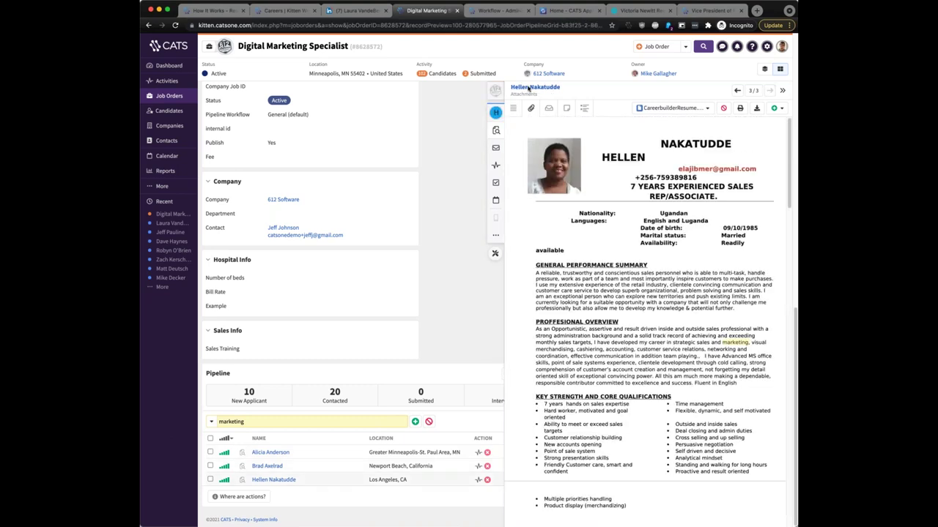
{"action": "left_click", "coordinate": [782, 90]}
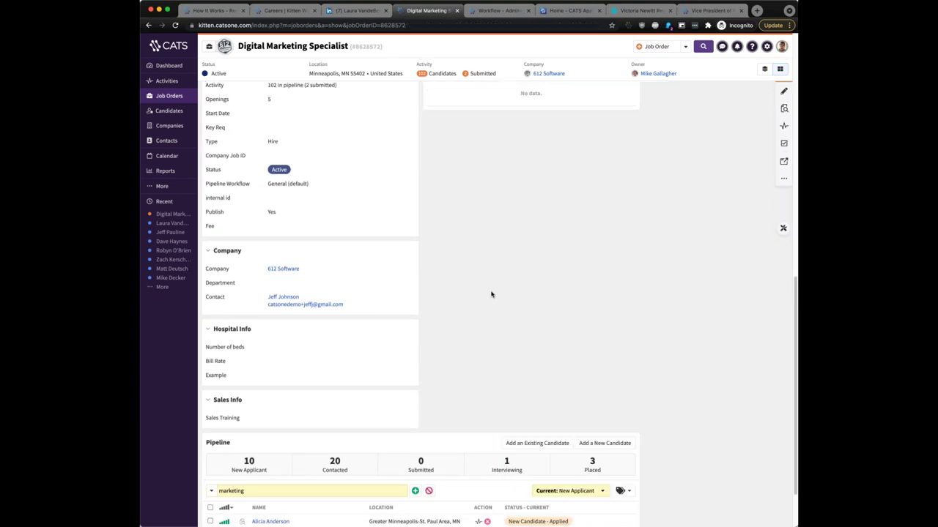
Preview a change to Phone Screen status for the first filtered candidate, with its Email trigger enabled.
{"action": "scroll", "coordinate": [492, 293], "scroll_direction": "down", "scroll_amount": 2}
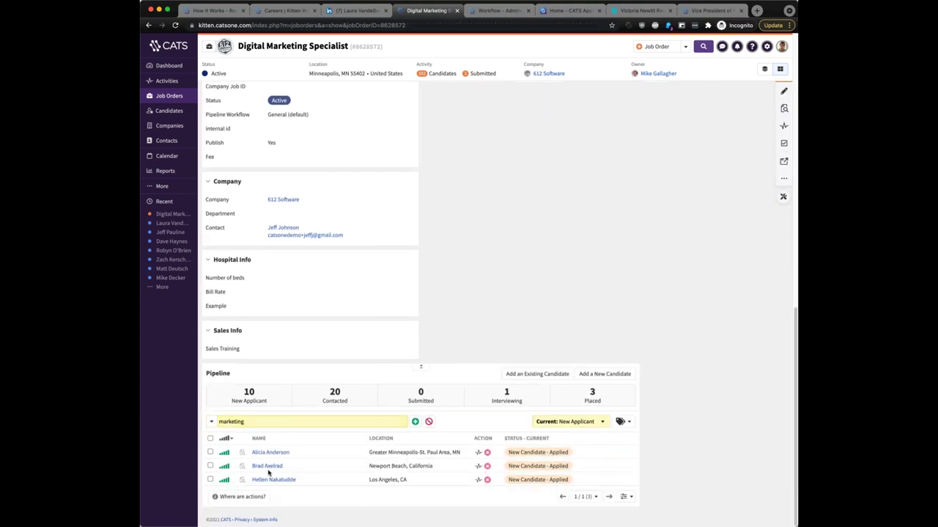
{"action": "left_click", "coordinate": [521, 454]}
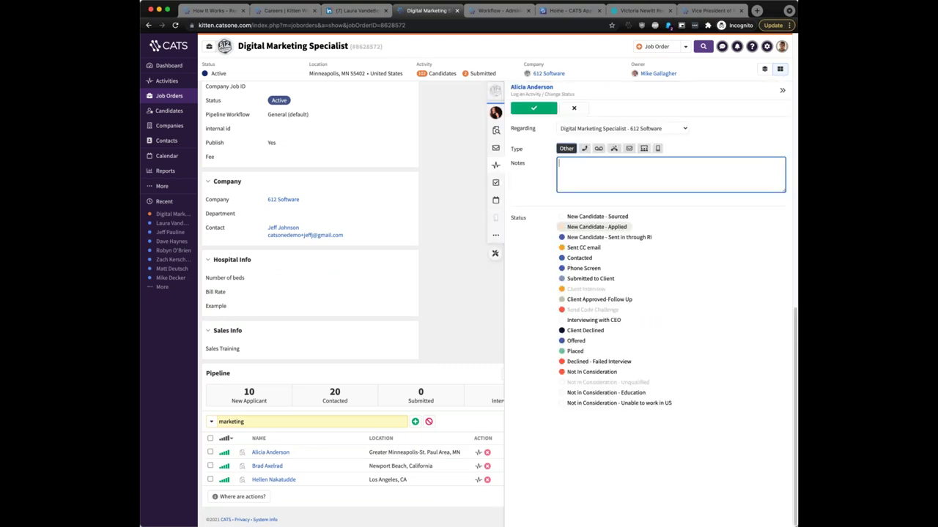
{"action": "left_click", "coordinate": [584, 269]}
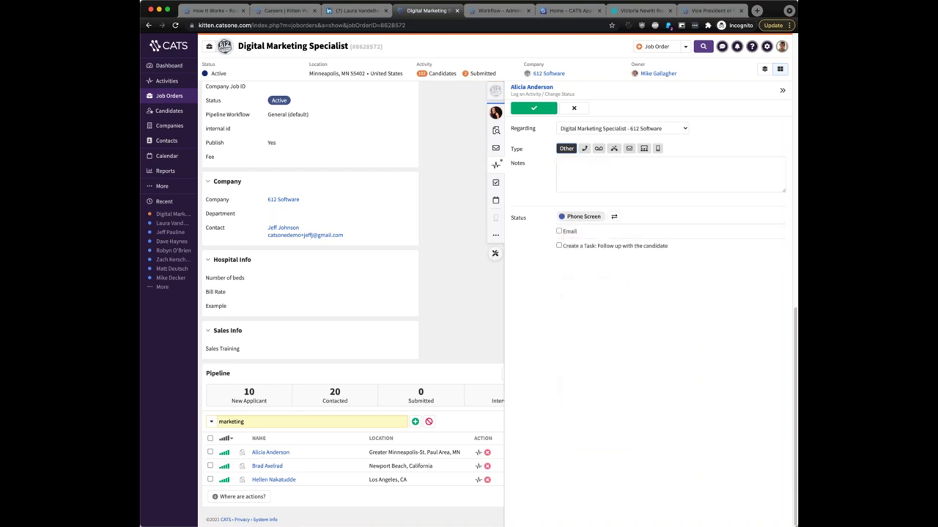
{"action": "left_click_drag", "start_coordinate": [668, 248], "coordinate": [543, 230]}
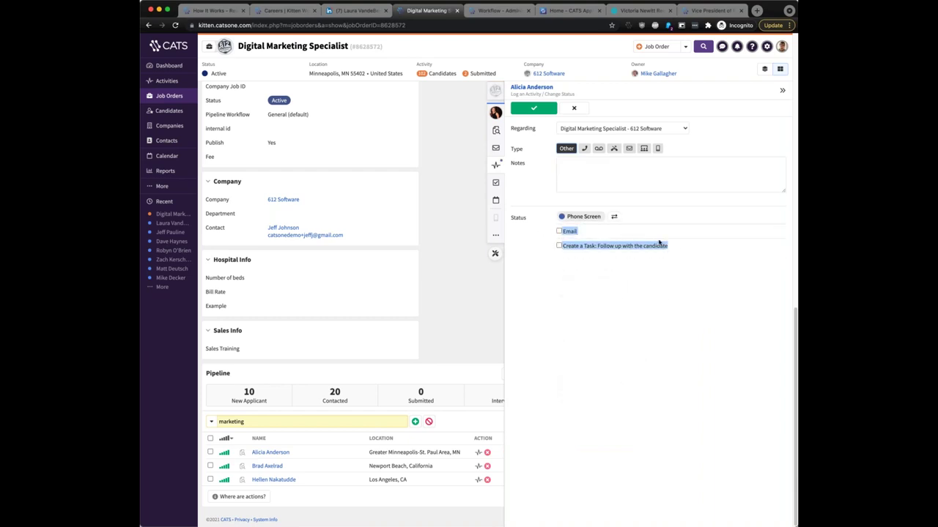
{"action": "left_click", "coordinate": [578, 236]}
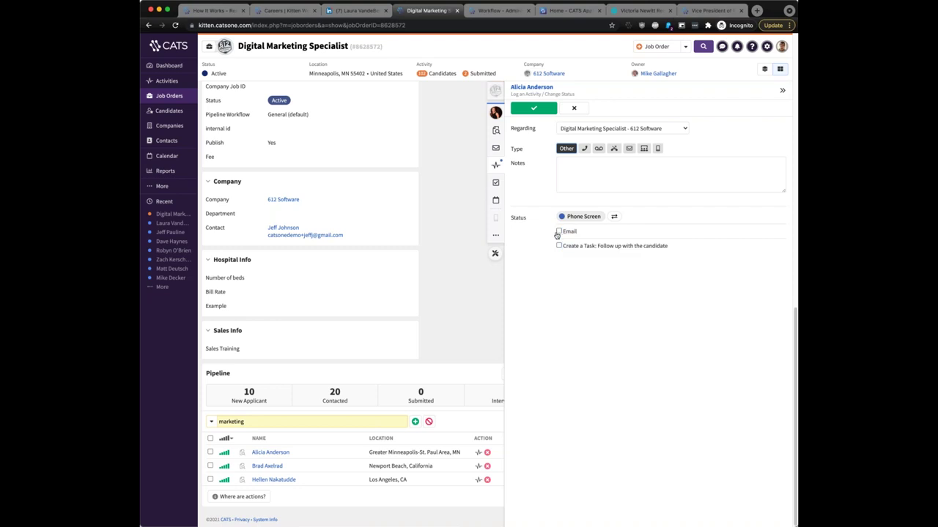
{"action": "left_click", "coordinate": [559, 231]}
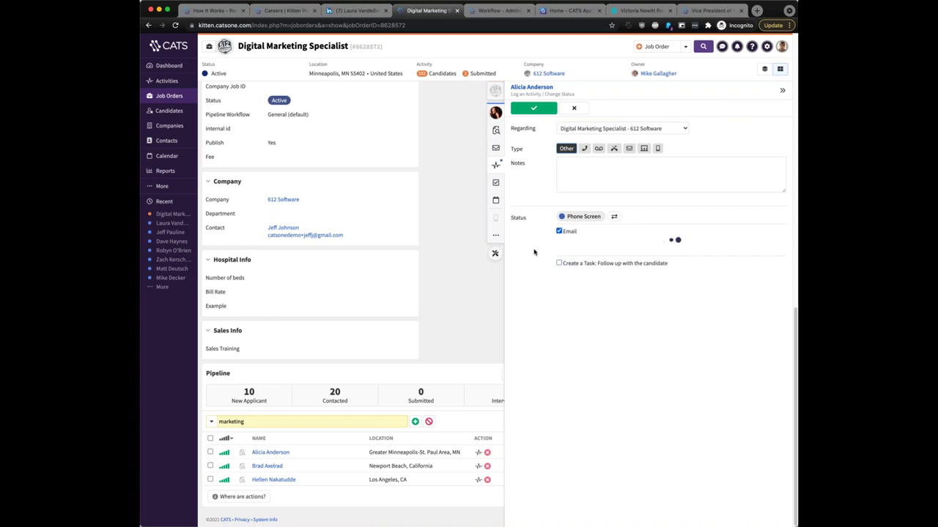
Examine the candidate name, job title and meeting link filled into the Phone Screen email, and cancel the status change.
{"action": "left_click_drag", "start_coordinate": [586, 313], "coordinate": [570, 313]}
{"action": "scroll", "coordinate": [623, 329], "scroll_direction": "down", "scroll_amount": 1}
{"action": "left_click_drag", "start_coordinate": [638, 327], "coordinate": [571, 327]}
{"action": "scroll", "coordinate": [659, 333], "scroll_direction": "down", "scroll_amount": 2}
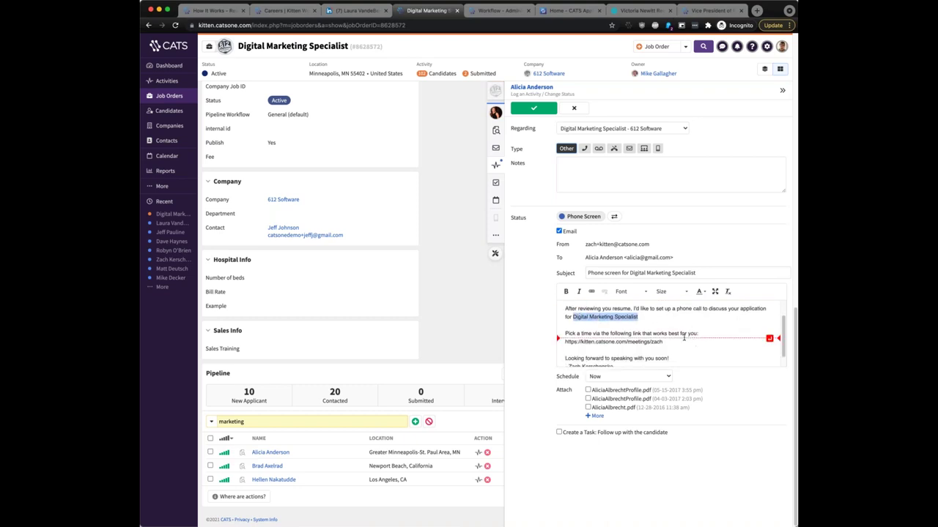
{"action": "left_click_drag", "start_coordinate": [663, 330], "coordinate": [565, 330]}
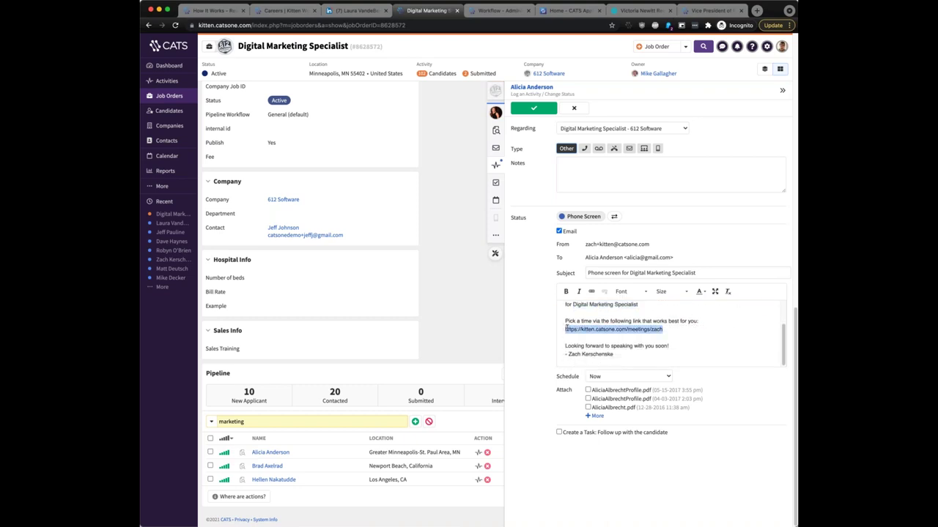
{"action": "left_click", "coordinate": [622, 322]}
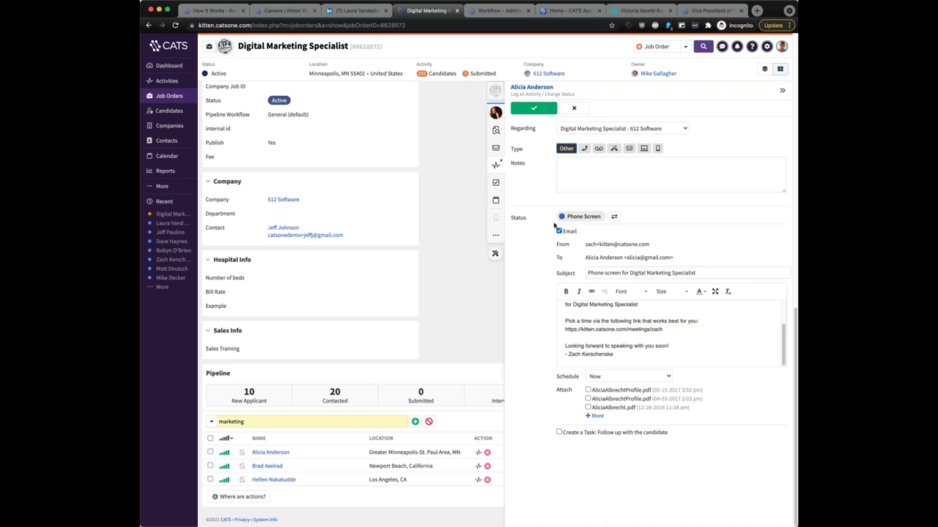
{"action": "left_click", "coordinate": [576, 108]}
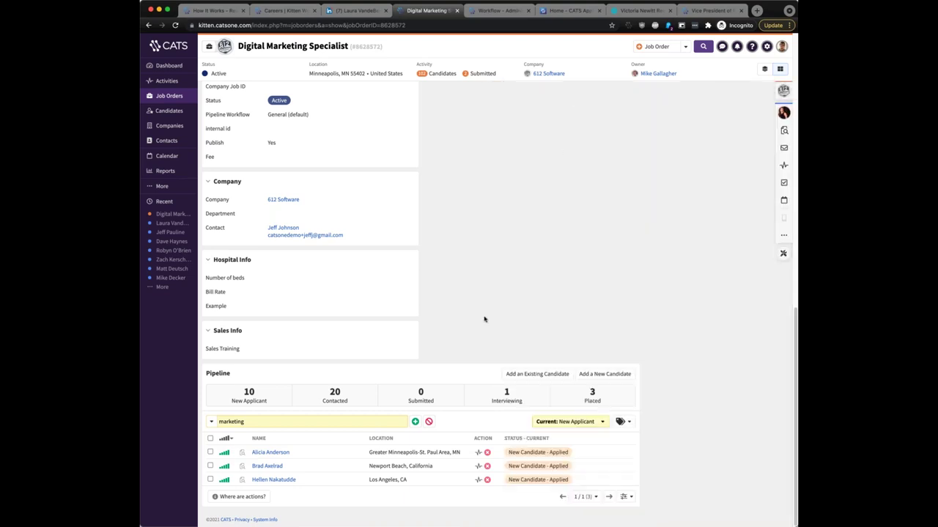
Preview a bulk change of the three filtered candidates to Phone Screen status with the Email trigger, and cancel it.
{"action": "left_click", "coordinate": [209, 453]}
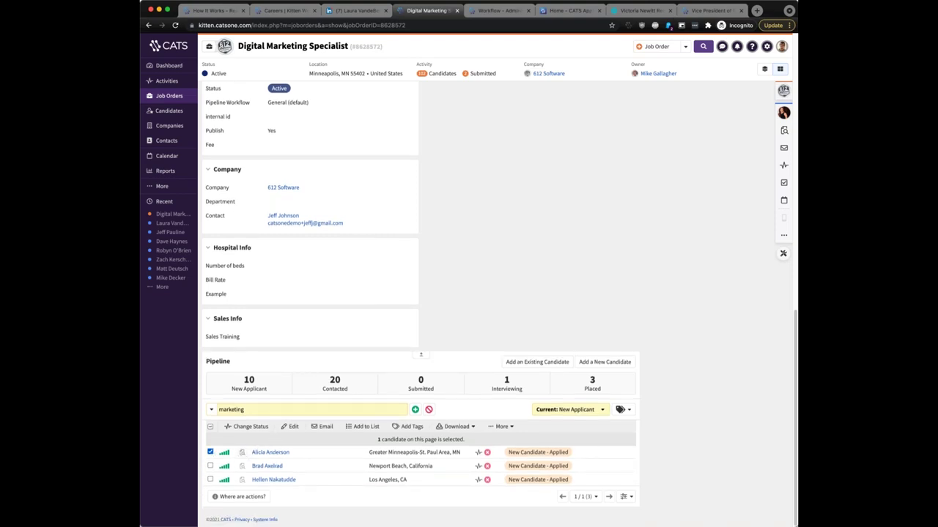
{"action": "left_click", "coordinate": [210, 466]}
{"action": "left_click", "coordinate": [210, 480]}
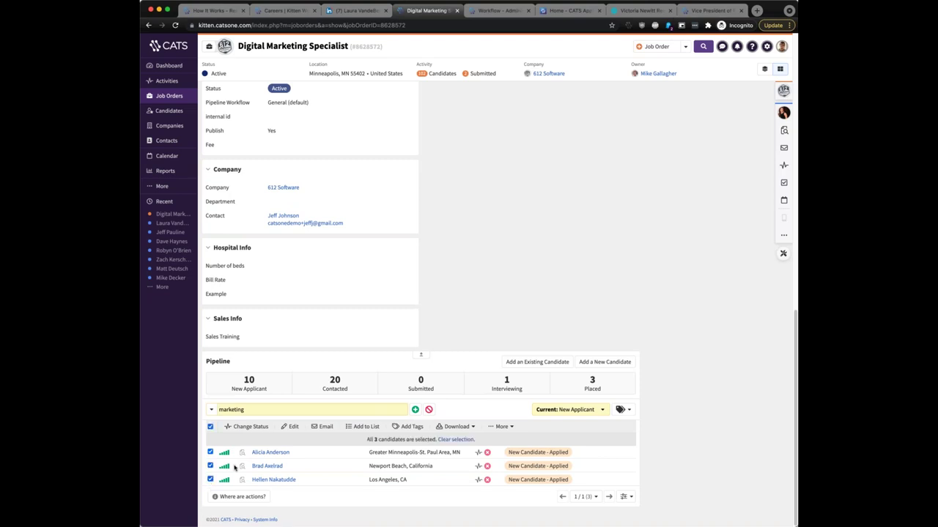
{"action": "left_click", "coordinate": [247, 426]}
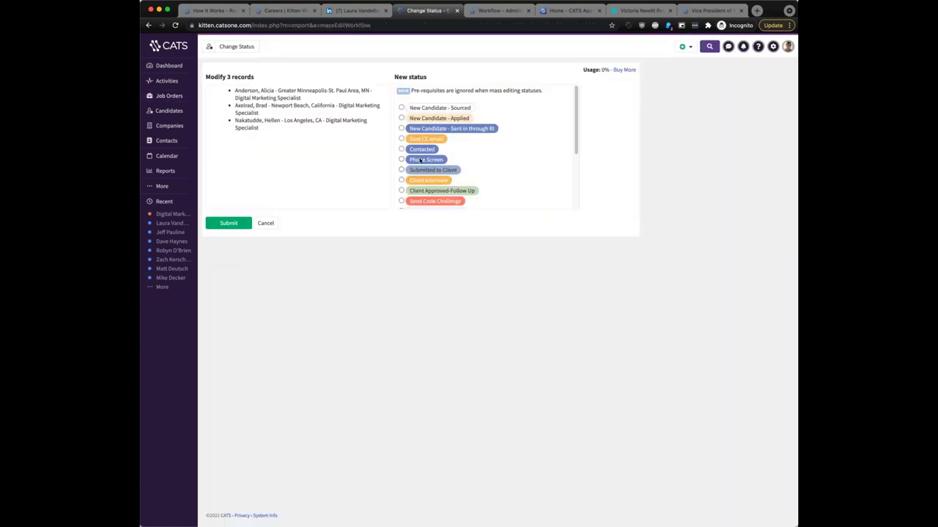
{"action": "left_click", "coordinate": [422, 159]}
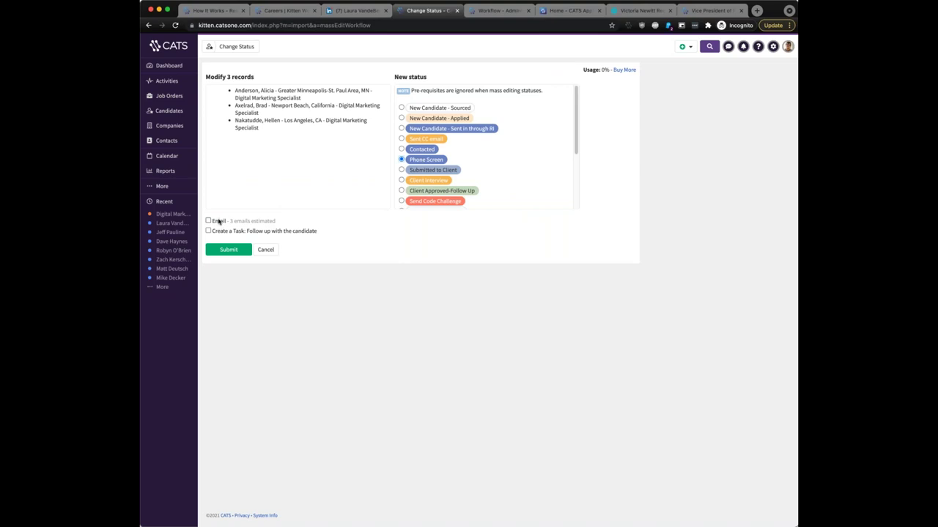
{"action": "left_click", "coordinate": [218, 222]}
{"action": "left_click", "coordinate": [266, 250]}
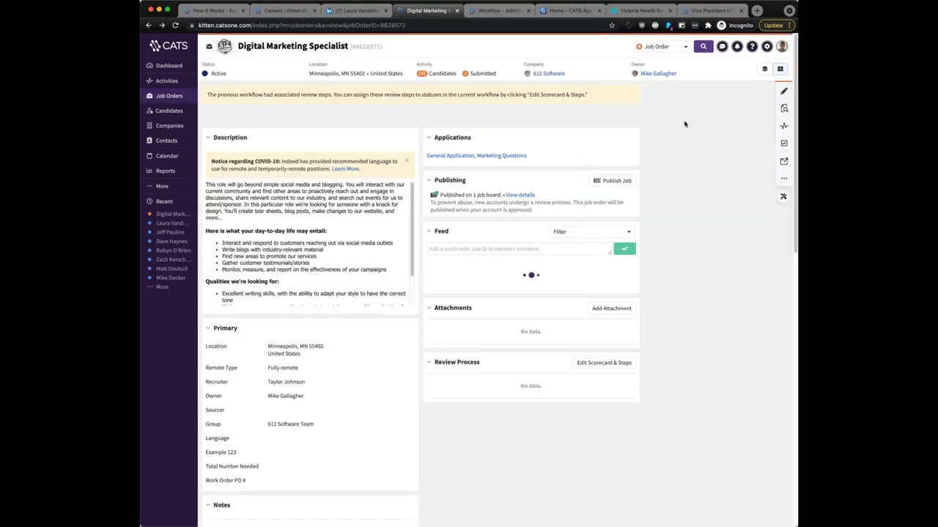
Open the General (default) candidate pipeline workflow in the administration settings.
{"action": "left_click", "coordinate": [767, 47]}
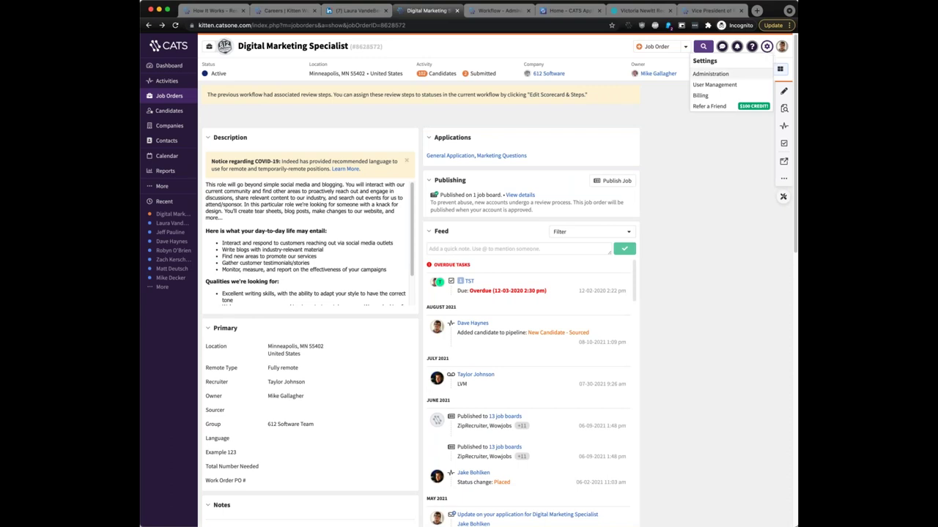
{"action": "left_click", "coordinate": [711, 74]}
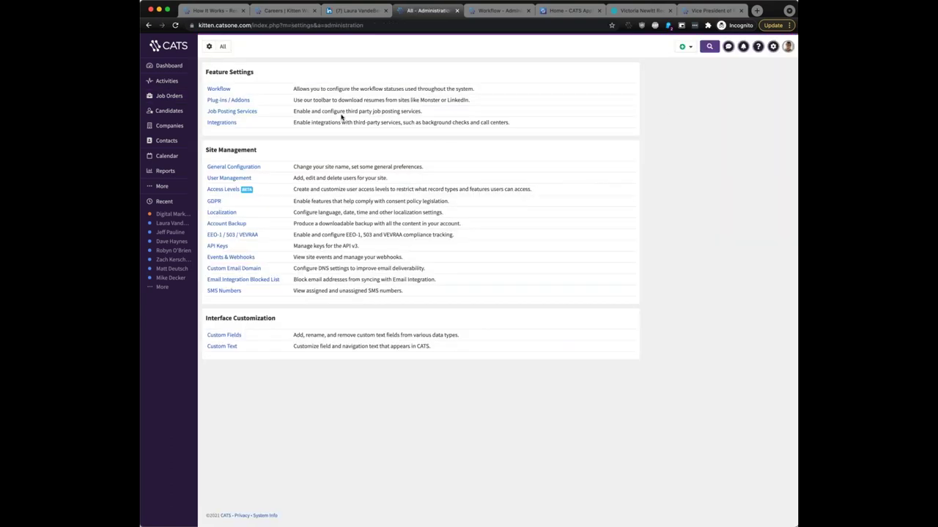
{"action": "left_click", "coordinate": [219, 89]}
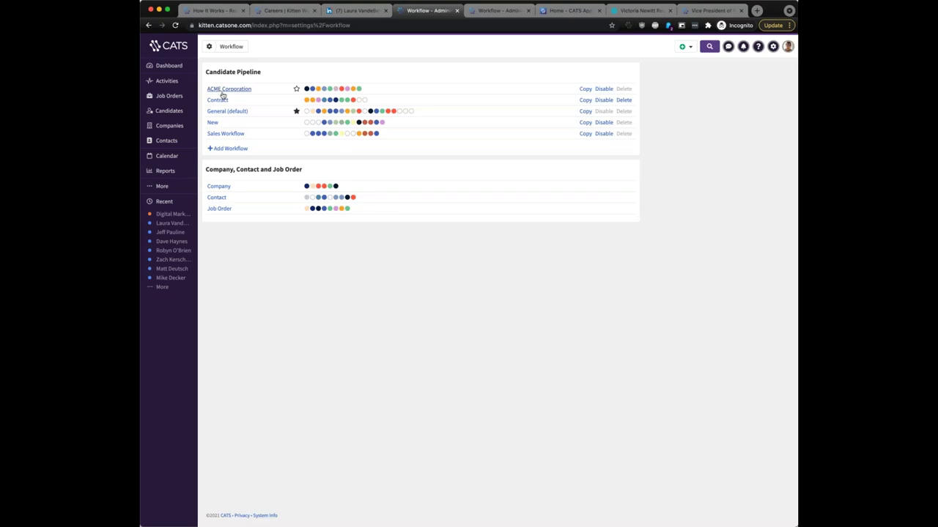
{"action": "left_click", "coordinate": [236, 113]}
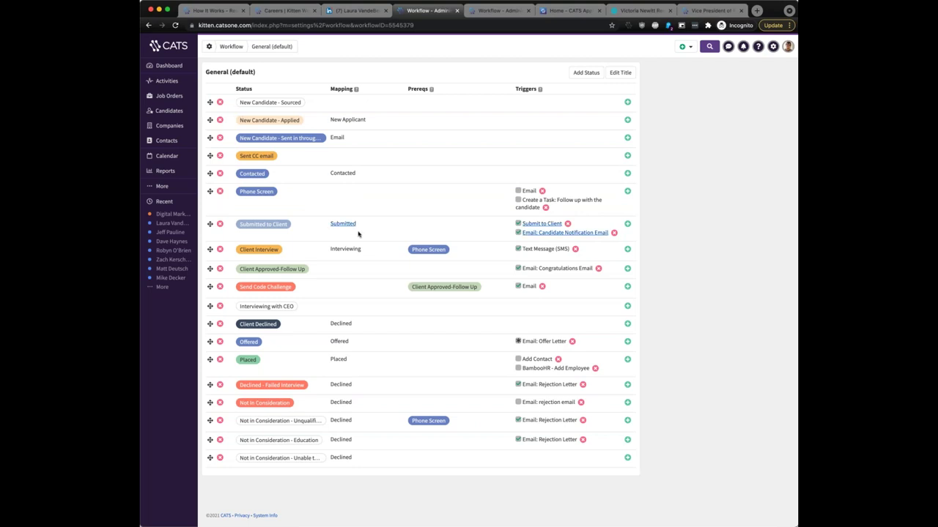
Check the reordering handle and the deletion options for the New Candidate - Applied status, and close them without deleting the status.
{"action": "mouse_move", "coordinate": [209, 103]}
{"action": "left_mouse_down"}
{"action": "mouse_move", "coordinate": [210, 121]}
{"action": "mouse_move", "coordinate": [210, 103]}
{"action": "left_mouse_up"}
{"action": "left_click", "coordinate": [220, 120]}
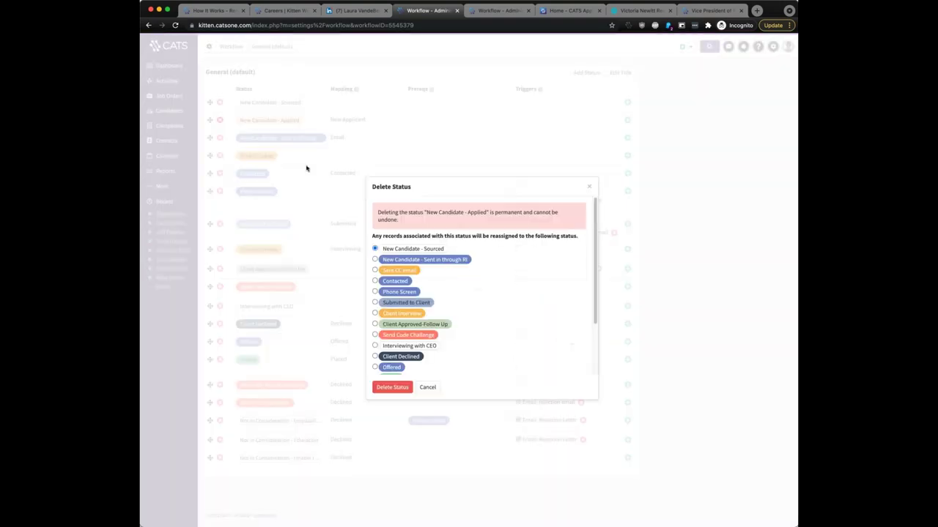
{"action": "left_click", "coordinate": [590, 189]}
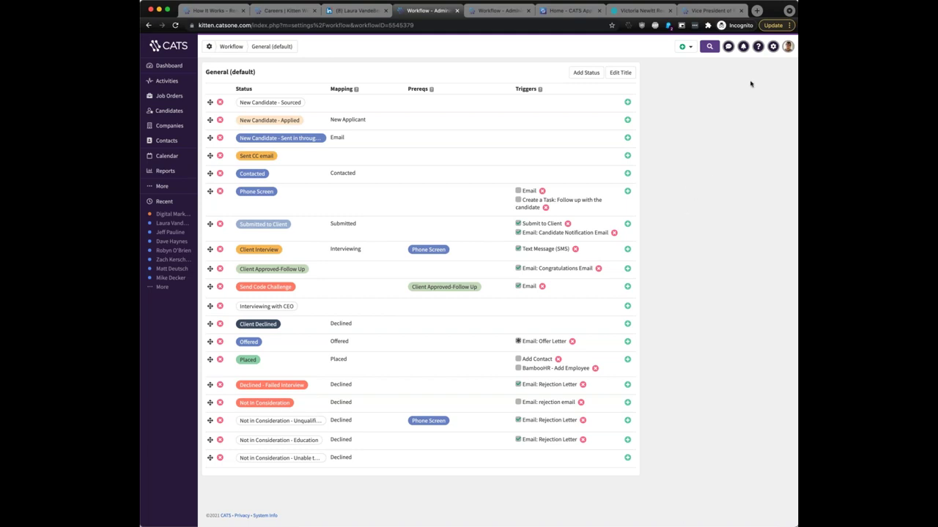
Open the Training Videos playlist on YouTube from the support resources, look through its videos and close it.
{"action": "left_click", "coordinate": [761, 47]}
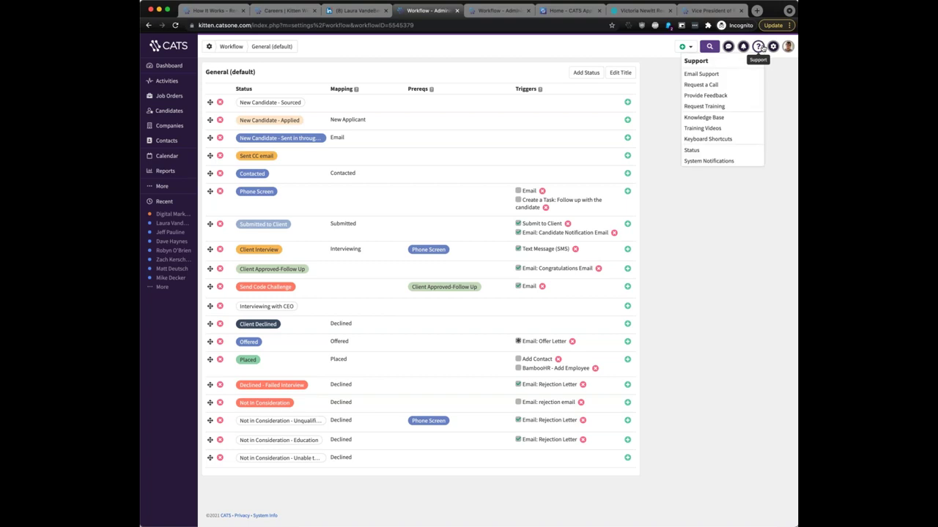
{"action": "left_click", "coordinate": [724, 128]}
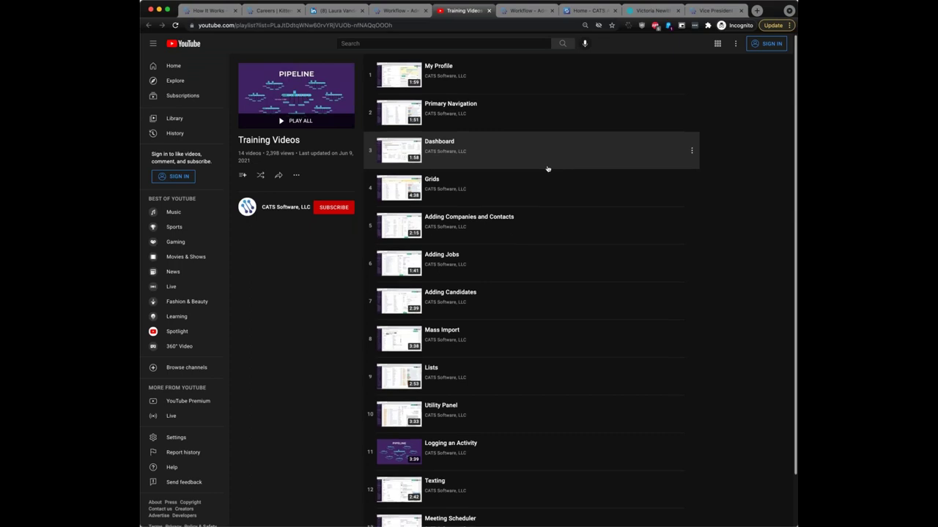
{"action": "scroll", "coordinate": [547, 169], "scroll_direction": "down", "scroll_amount": 2}
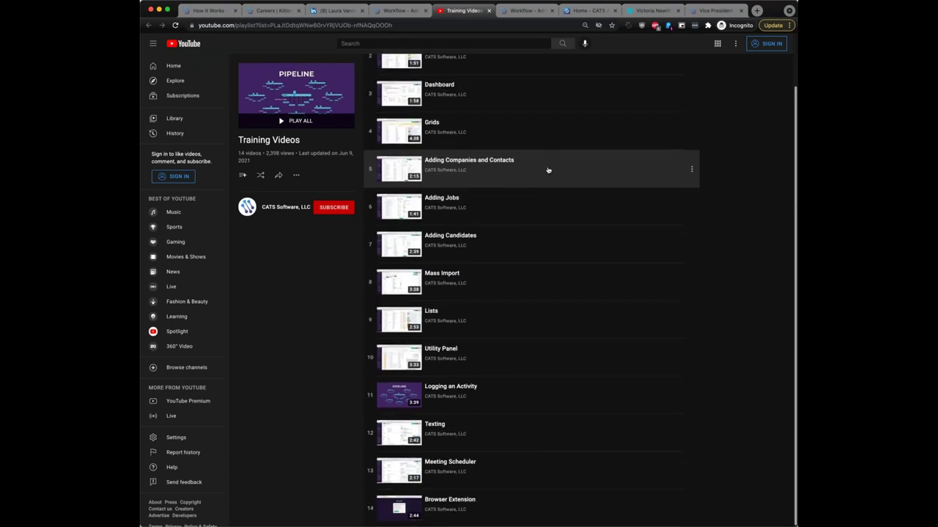
{"action": "scroll", "coordinate": [547, 170], "scroll_direction": "up", "scroll_amount": 2}
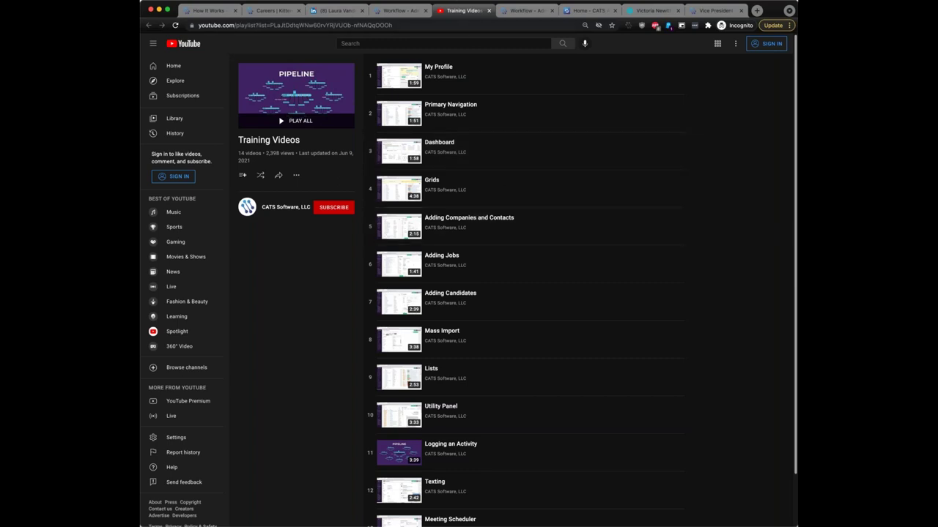
{"action": "left_click", "coordinate": [488, 11]}
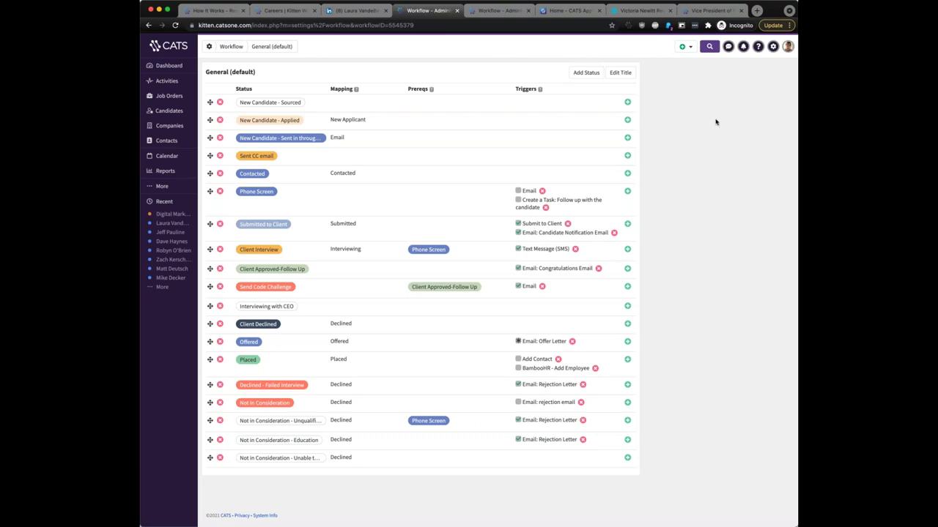
Open the signed-in user's profile and examine the Email & Calendar Integration settings.
{"action": "left_click", "coordinate": [788, 47]}
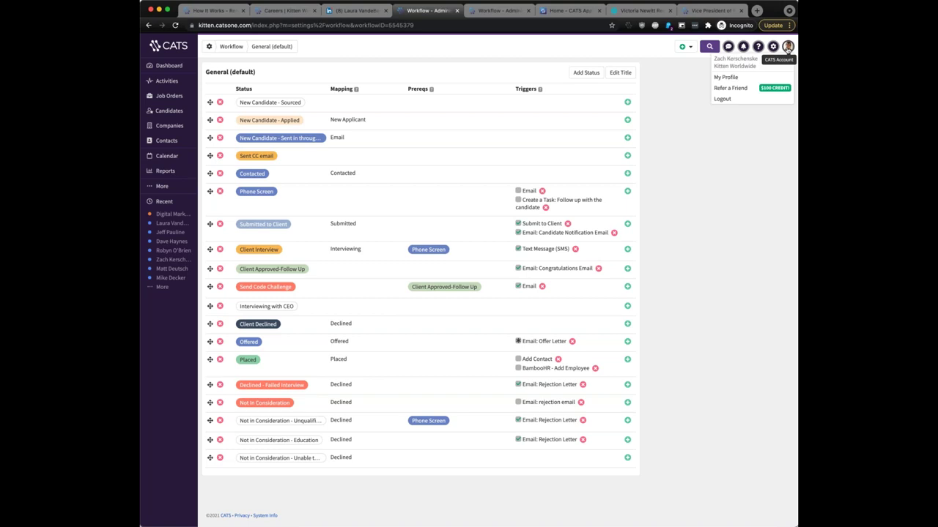
{"action": "left_click", "coordinate": [725, 77]}
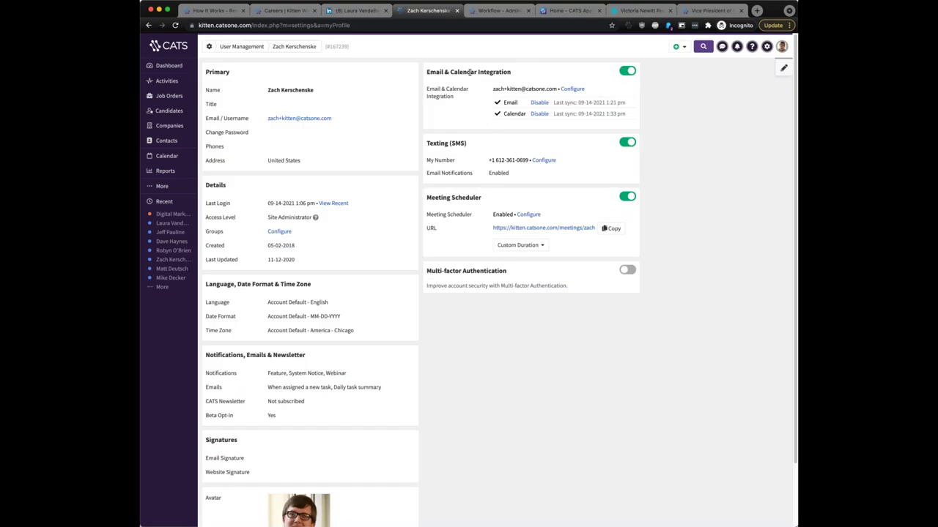
{"action": "left_click_drag", "start_coordinate": [625, 115], "coordinate": [422, 74]}
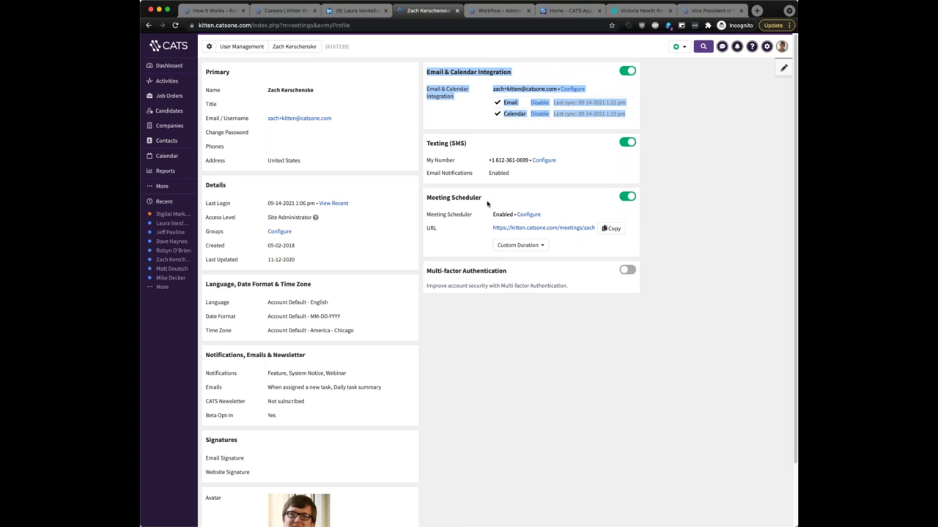
Review the activity and message feed on a recently viewed candidate's record, and return to the user profile.
{"action": "left_click", "coordinate": [171, 233]}
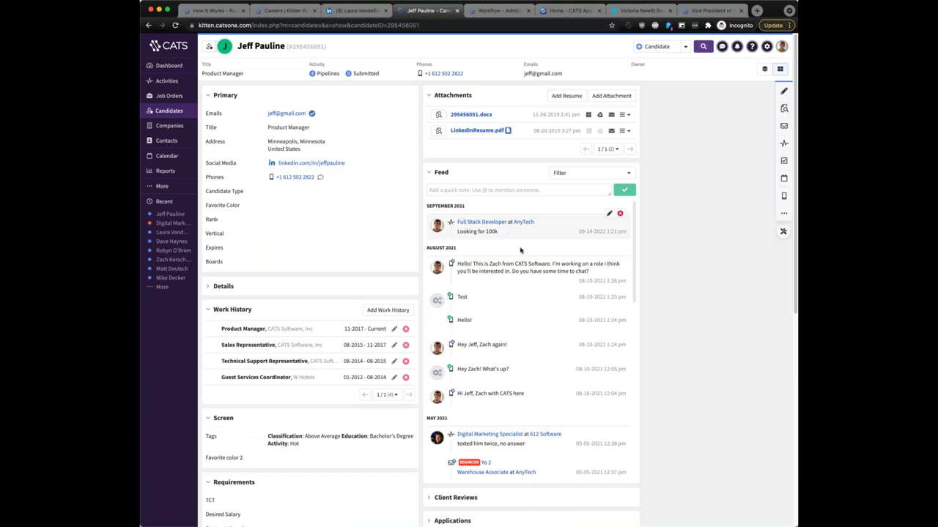
{"action": "scroll", "coordinate": [686, 271], "scroll_direction": "down", "scroll_amount": 4}
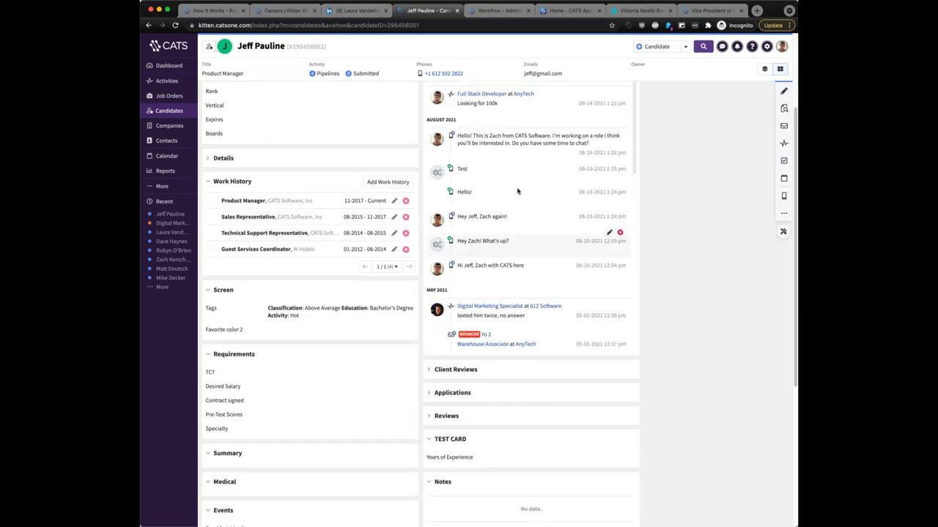
{"action": "scroll", "coordinate": [521, 187], "scroll_direction": "up", "scroll_amount": 1}
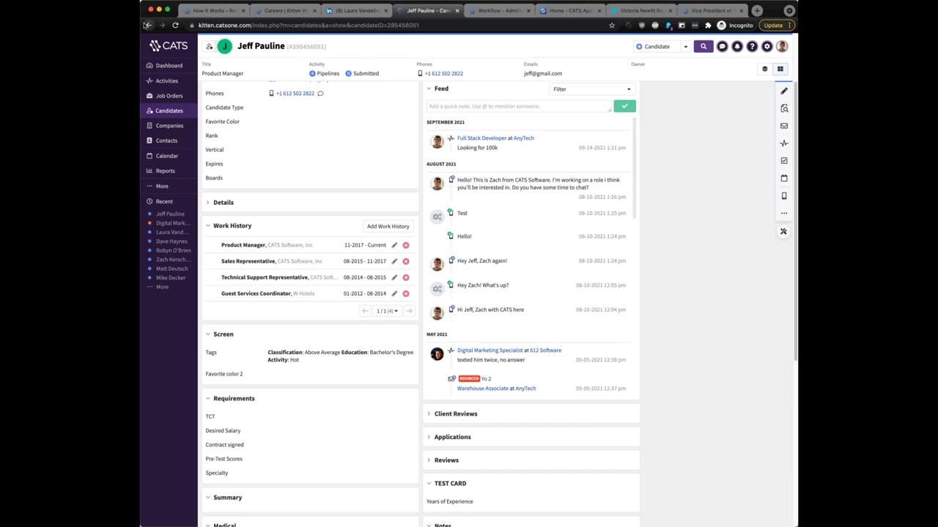
{"action": "left_click", "coordinate": [147, 25]}
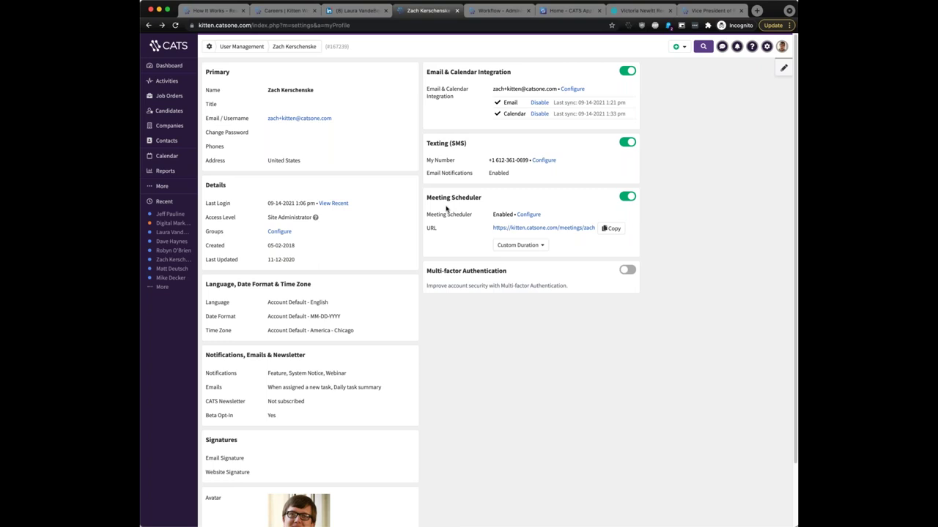
Reopen the candidate's record, preview the Schedule Event form and cancel it.
{"action": "left_click", "coordinate": [165, 215]}
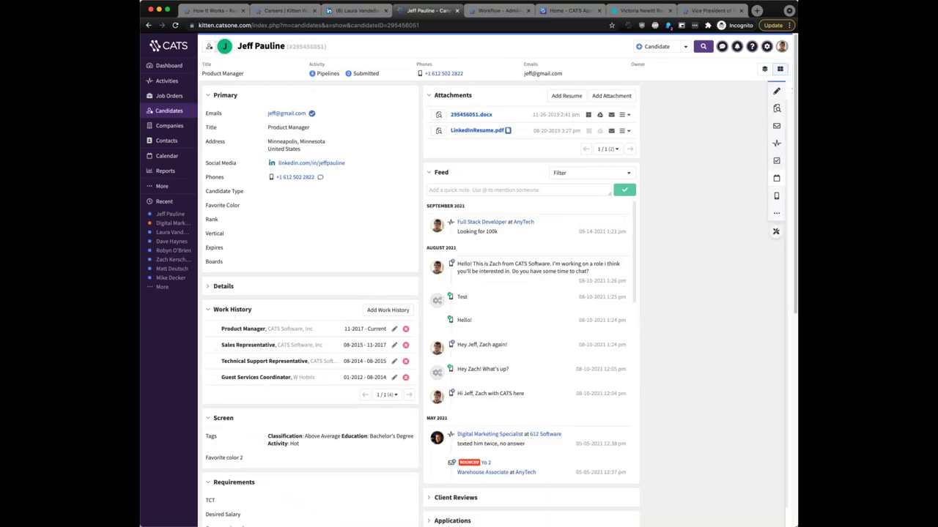
{"action": "left_click", "coordinate": [784, 178]}
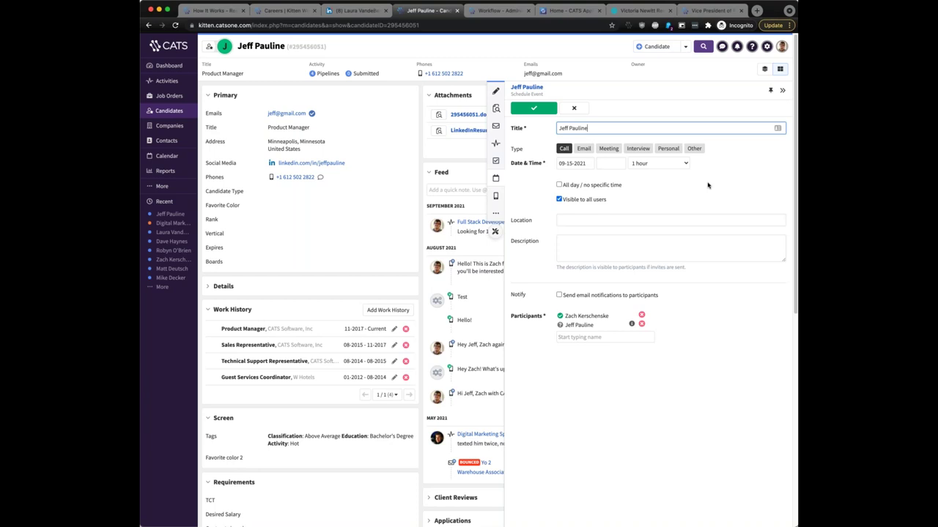
{"action": "left_click", "coordinate": [576, 109]}
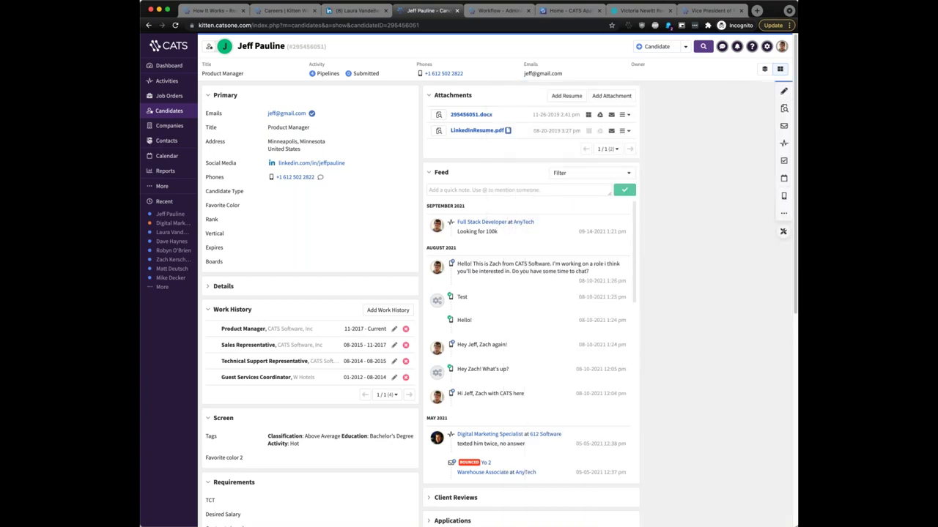
Open the weekly calendar and try overlaying several user and shared calendars, leaving only Me and Holidays in United States shown.
{"action": "left_click", "coordinate": [167, 157]}
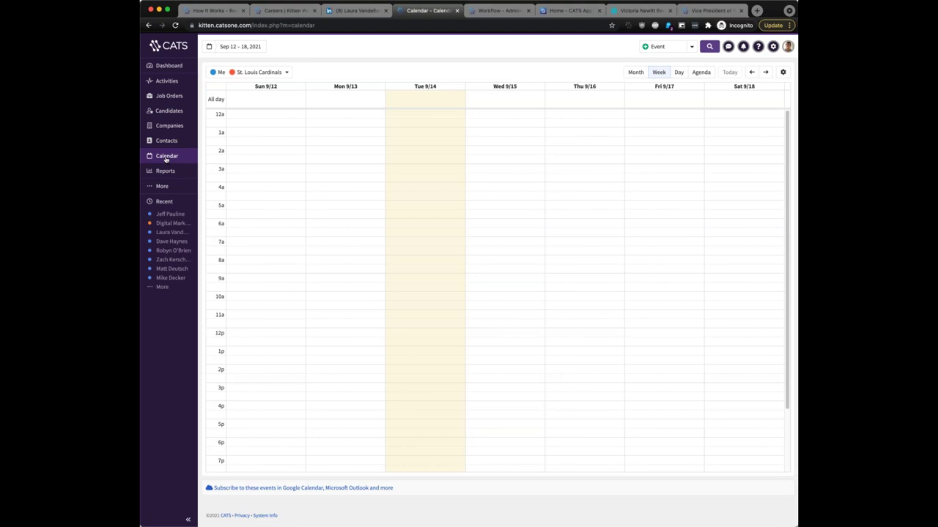
{"action": "left_click", "coordinate": [235, 74]}
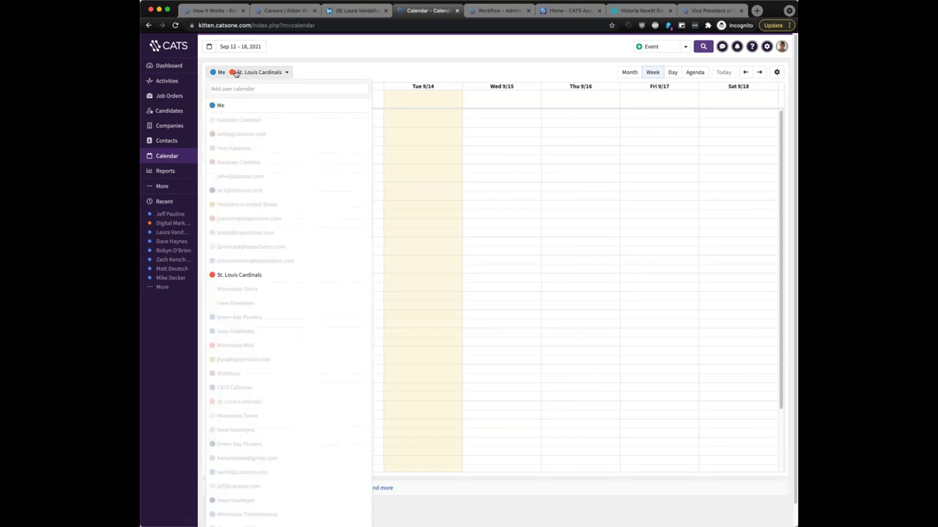
{"action": "left_click", "coordinate": [233, 135]}
{"action": "scroll", "coordinate": [242, 182], "scroll_direction": "down", "scroll_amount": 1}
{"action": "left_click", "coordinate": [242, 182]}
{"action": "left_click", "coordinate": [252, 321]}
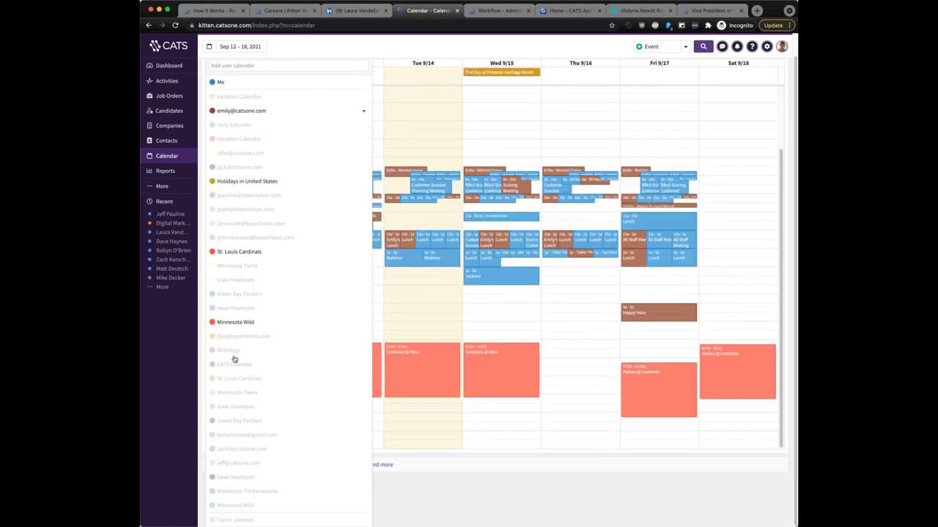
{"action": "left_click", "coordinate": [235, 323]}
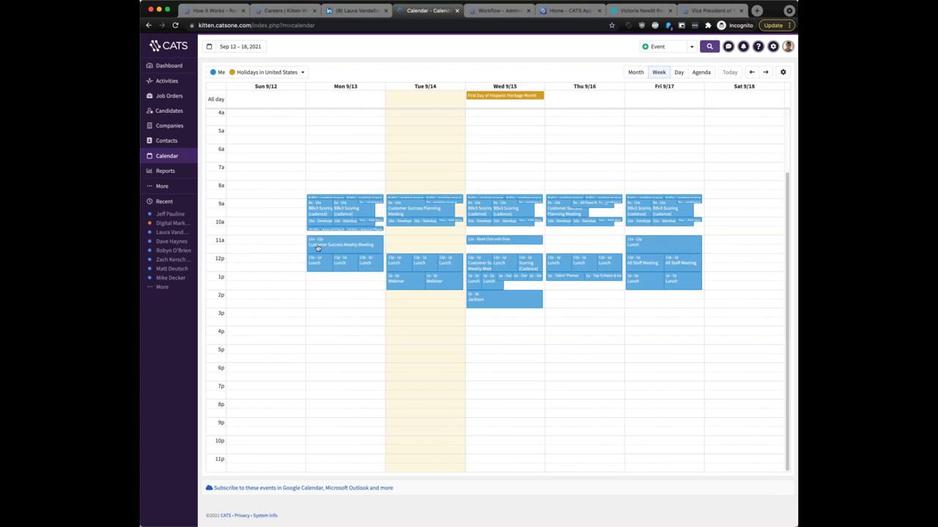
Revisit the candidate's record, return to the user profile and open the public booking page from the Meeting Scheduler URL.
{"action": "left_click", "coordinate": [170, 214]}
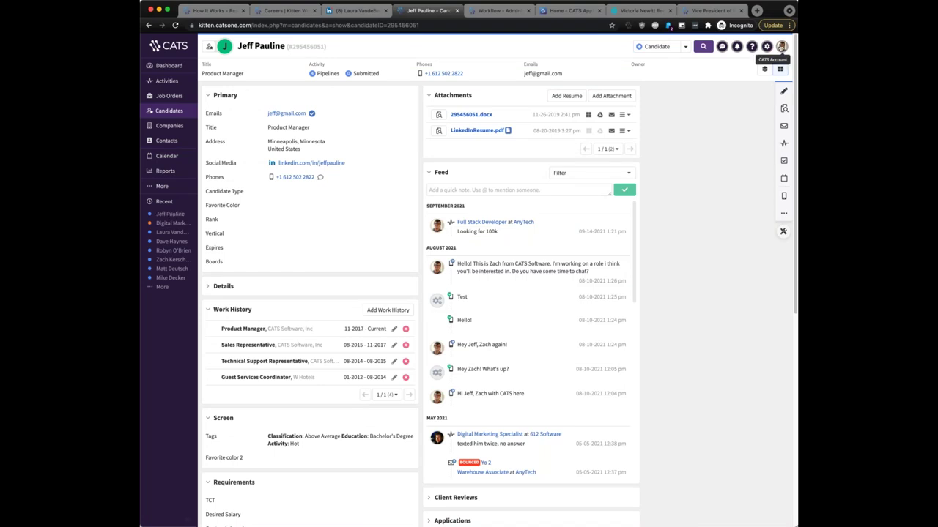
{"action": "left_click", "coordinate": [781, 47]}
{"action": "left_click", "coordinate": [722, 77]}
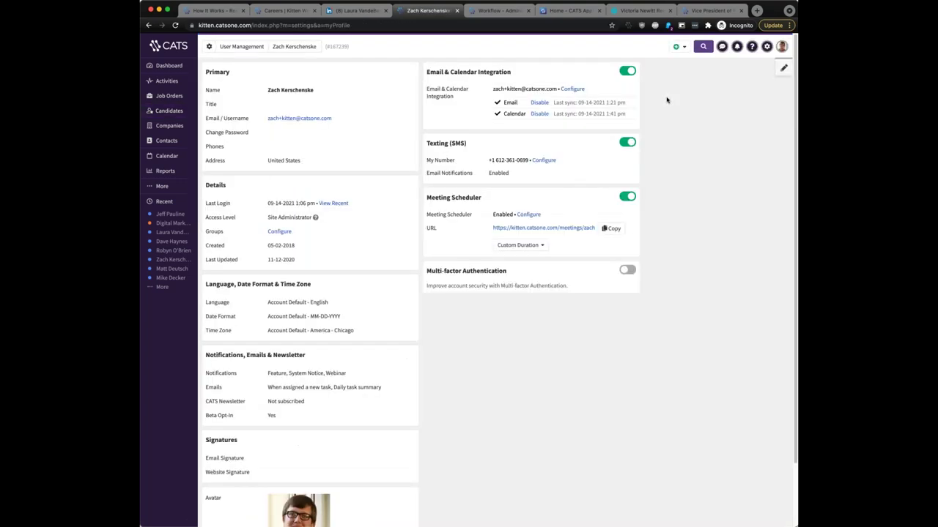
{"action": "triple_click", "coordinate": [438, 198]}
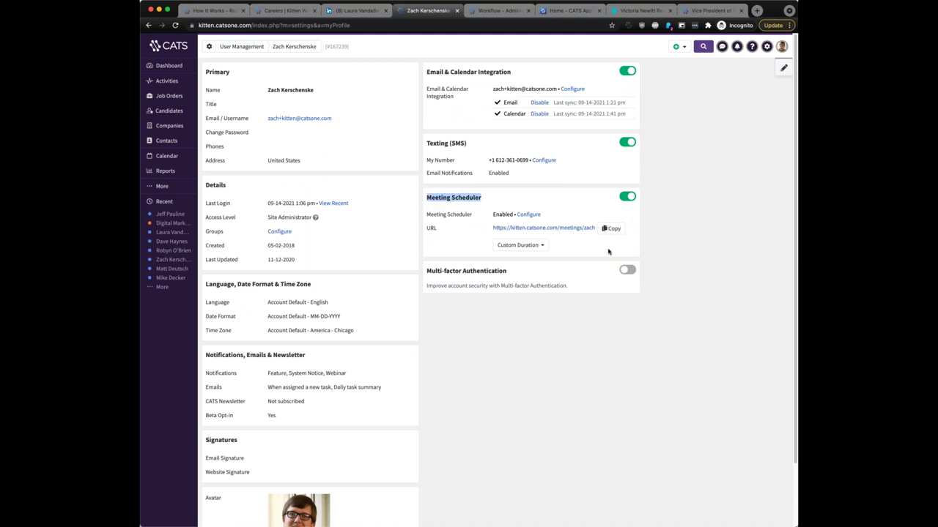
{"action": "left_click_drag", "start_coordinate": [608, 252], "coordinate": [609, 252]}
{"action": "left_click", "coordinate": [655, 233]}
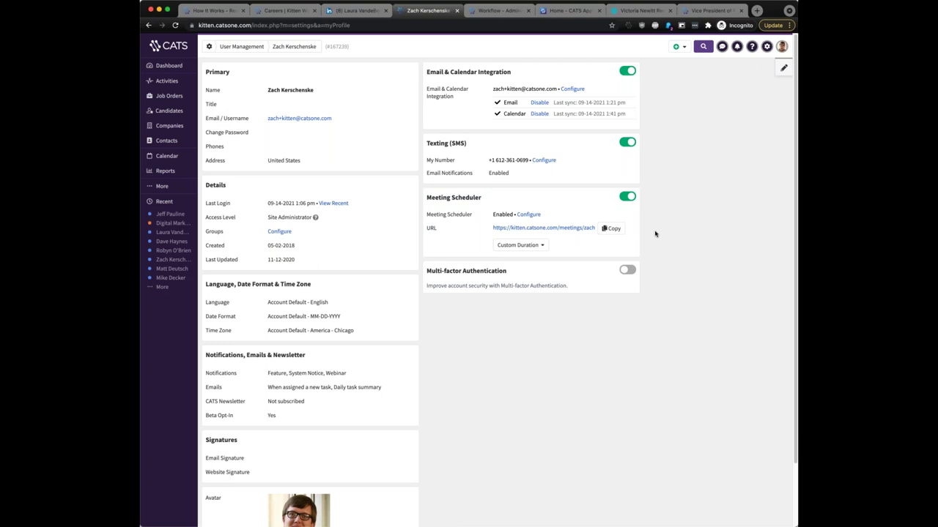
{"action": "left_click", "coordinate": [522, 229]}
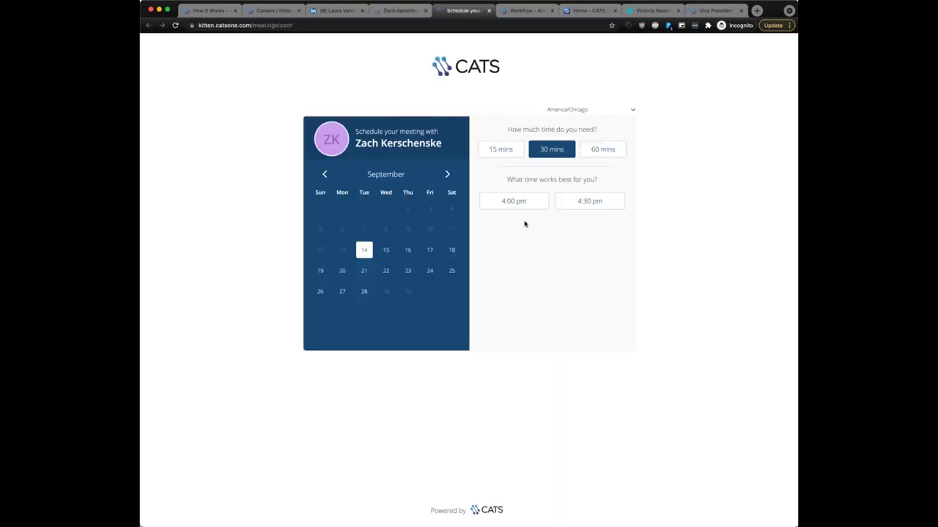
Check the bookable meeting times for September 15 and 16 on the public booking page and close the page.
{"action": "left_click", "coordinate": [386, 251]}
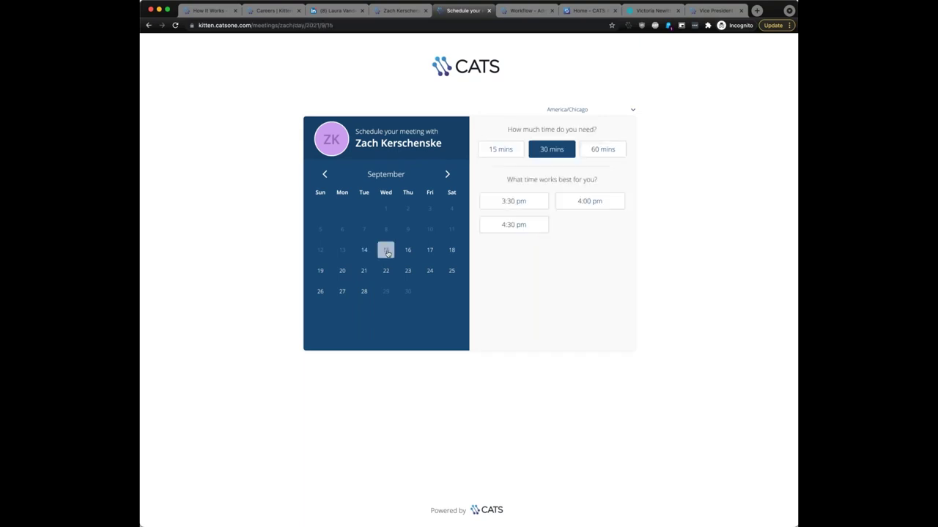
{"action": "left_click", "coordinate": [408, 251]}
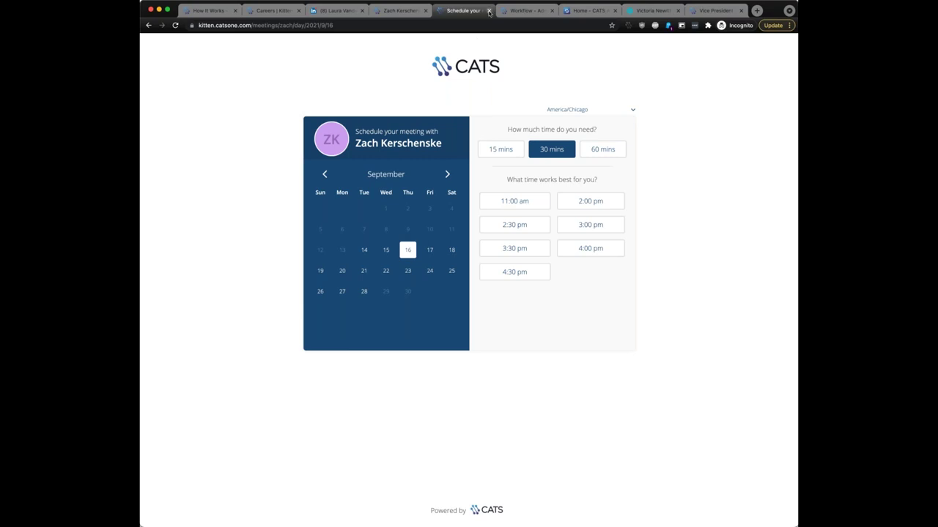
{"action": "key", "text": "super+w"}
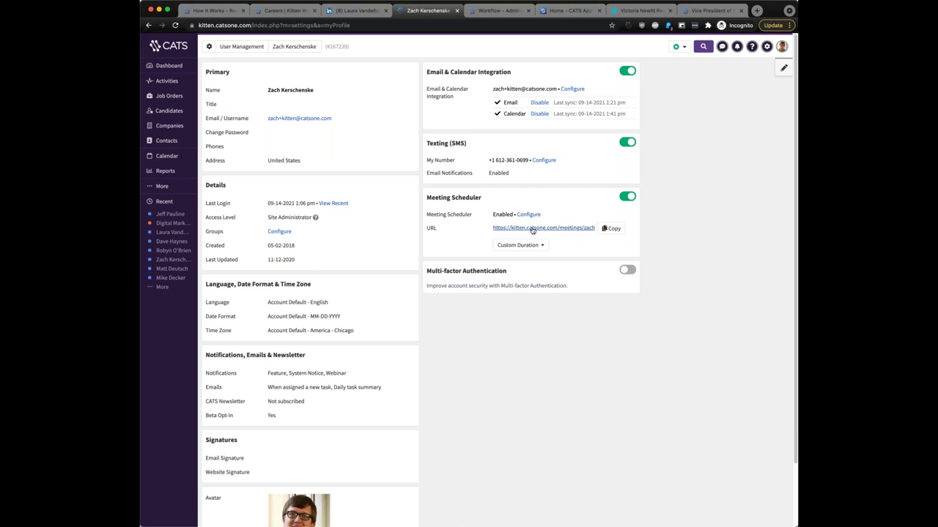
Examine the scheduling link text in the Phone Screen email trigger of the General (default) workflow and close the trigger unsaved.
{"action": "left_click", "coordinate": [766, 46]}
{"action": "left_click", "coordinate": [711, 74]}
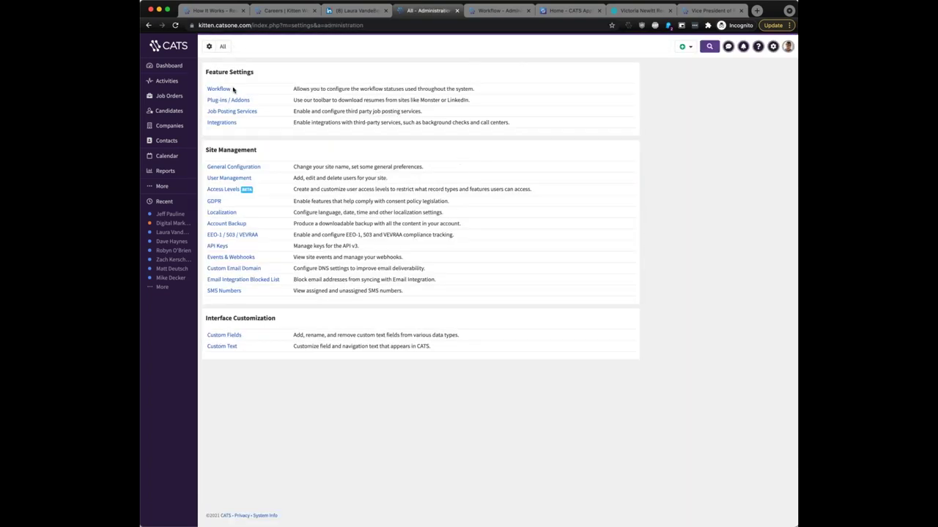
{"action": "left_click", "coordinate": [228, 89]}
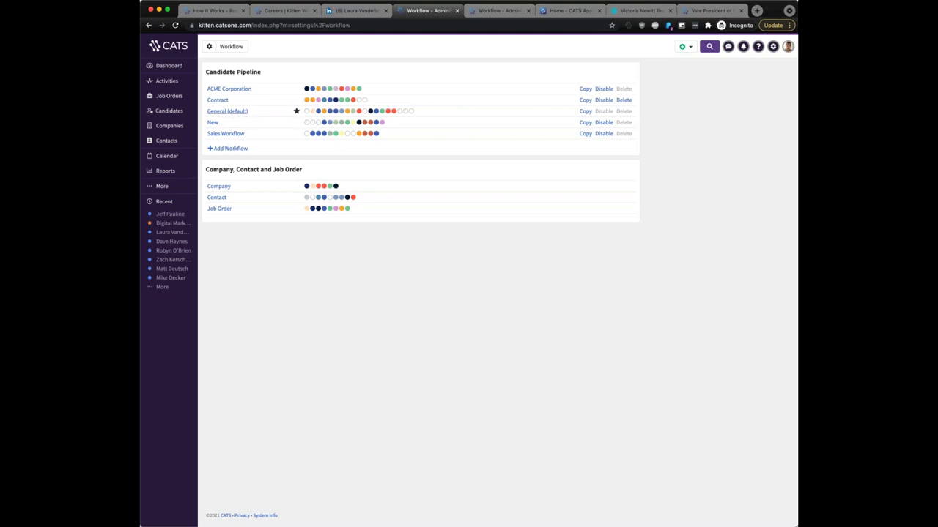
{"action": "left_click", "coordinate": [227, 111]}
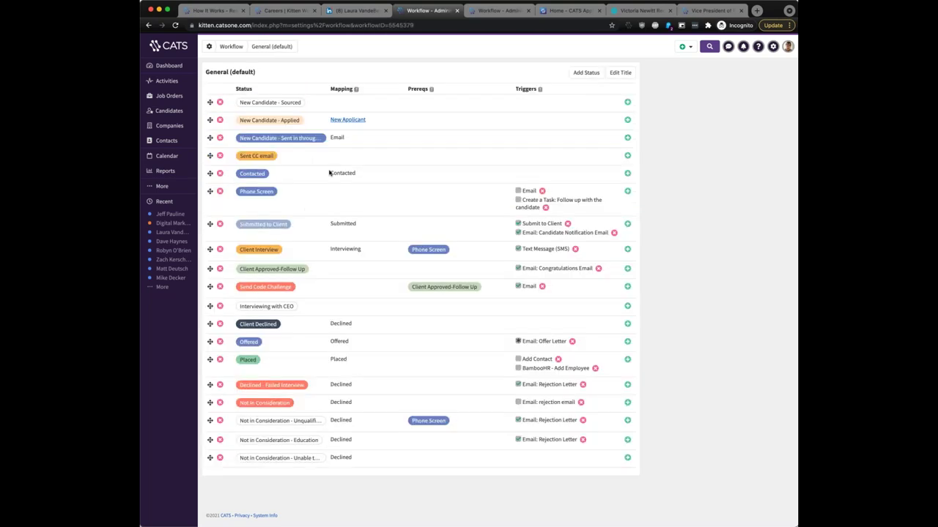
{"action": "left_click", "coordinate": [529, 191]}
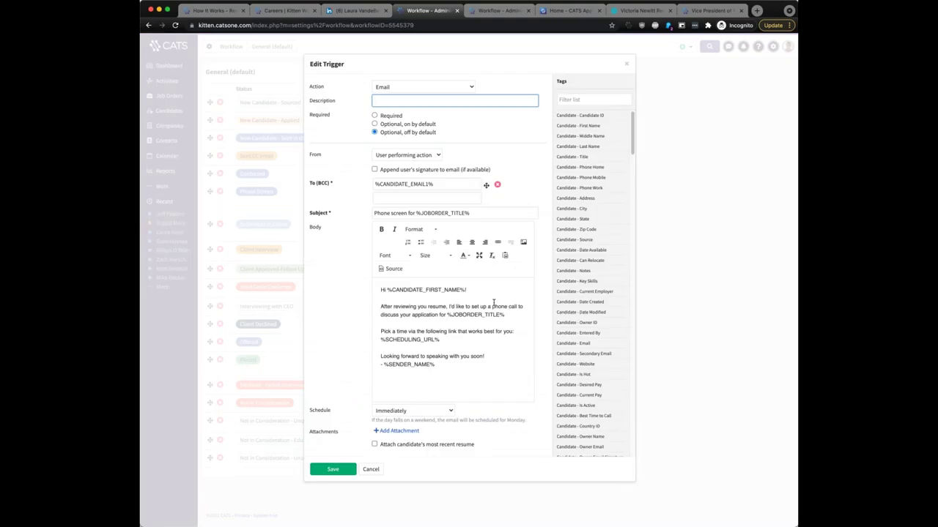
{"action": "left_click_drag", "start_coordinate": [440, 340], "coordinate": [352, 327]}
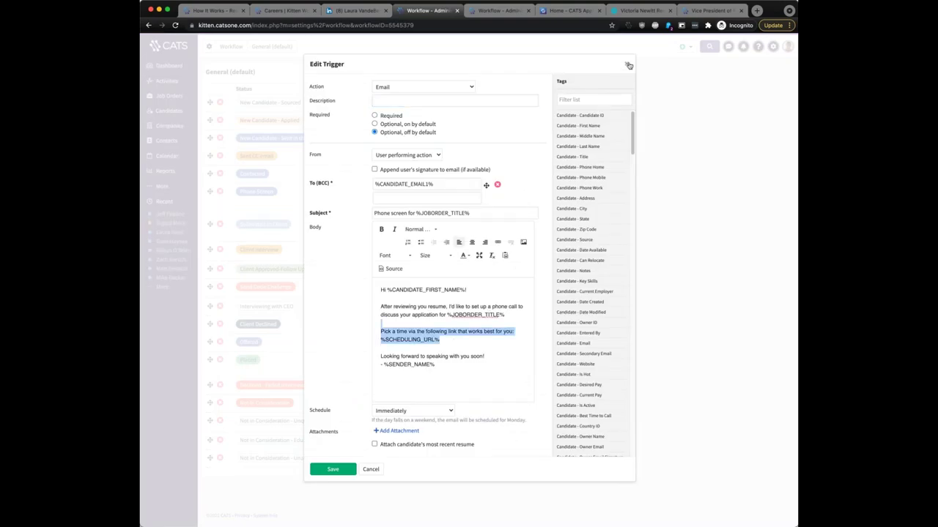
{"action": "left_click", "coordinate": [628, 66]}
Open the recent Digital Marketing Specialist job order and clear all searches and filters from its candidate pipeline.
{"action": "left_click", "coordinate": [167, 223]}
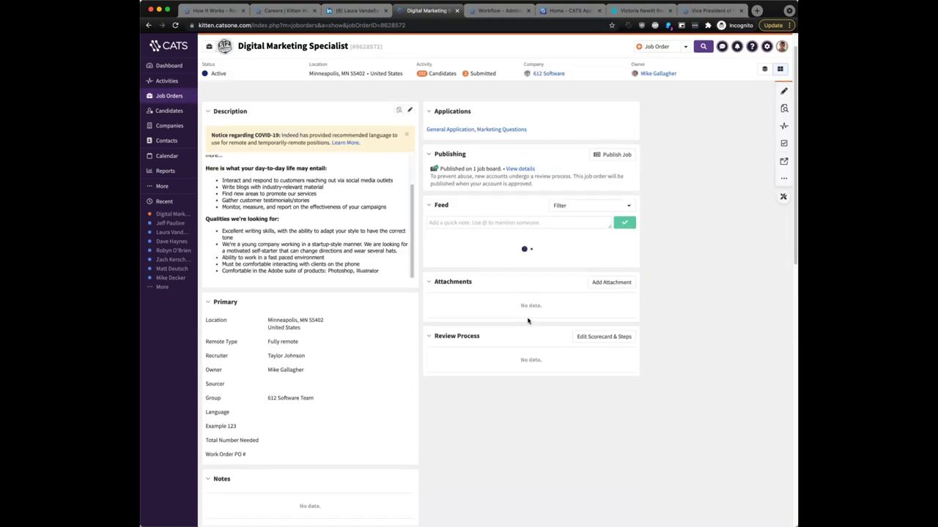
{"action": "scroll", "coordinate": [527, 320], "scroll_direction": "down", "scroll_amount": 10}
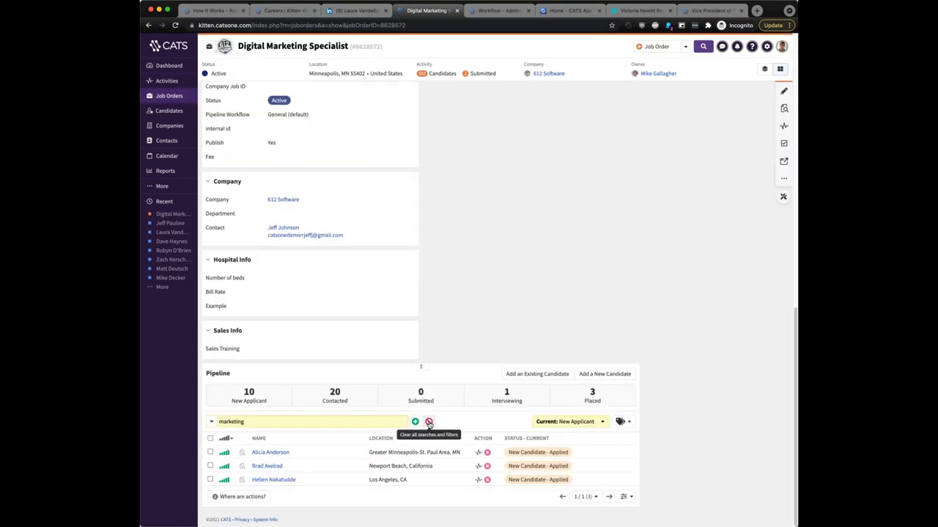
{"action": "left_click", "coordinate": [428, 422]}
{"action": "scroll", "coordinate": [322, 345], "scroll_direction": "down", "scroll_amount": 1}
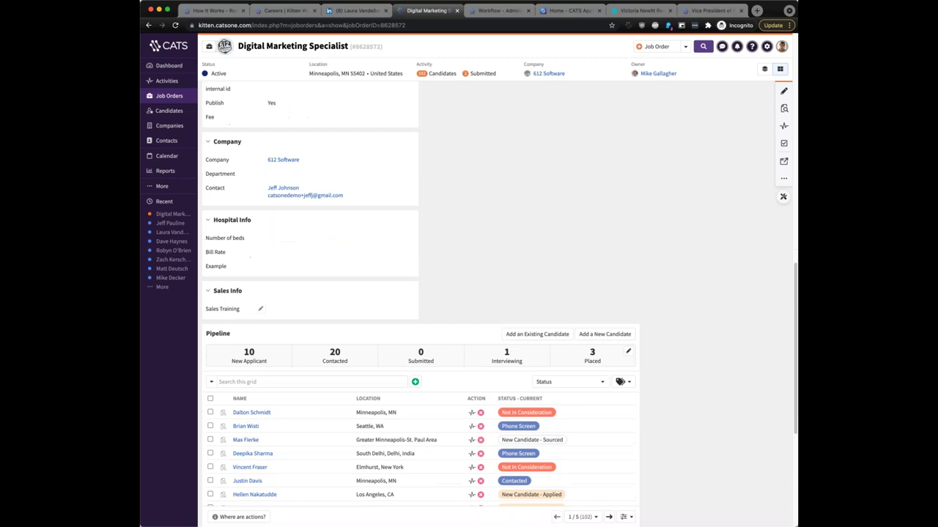
{"action": "scroll", "coordinate": [211, 282], "scroll_direction": "down", "scroll_amount": 5}
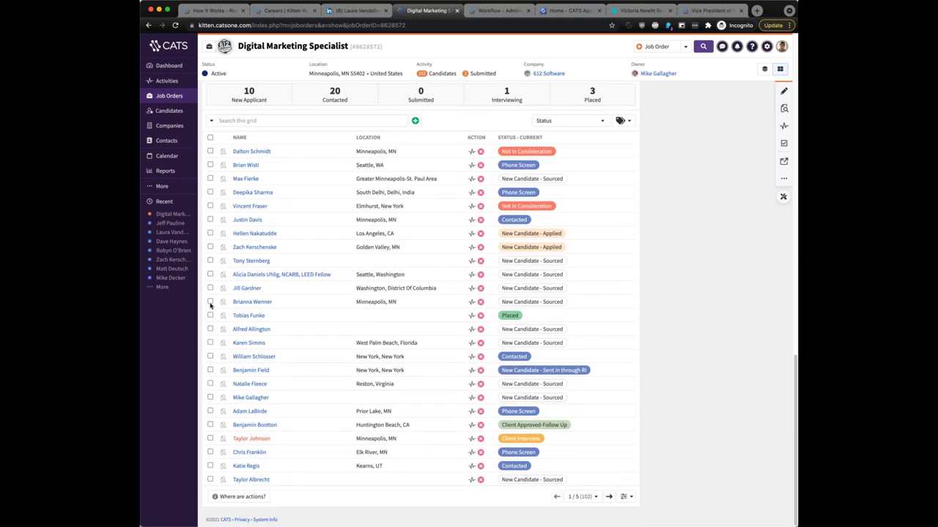
Select five adjacent pipeline candidates, try a bulk status change to Phone Screen with the Email trigger enabled, and cancel it.
{"action": "left_click", "coordinate": [210, 301]}
{"action": "left_click", "coordinate": [210, 299]}
{"action": "left_click", "coordinate": [210, 287]}
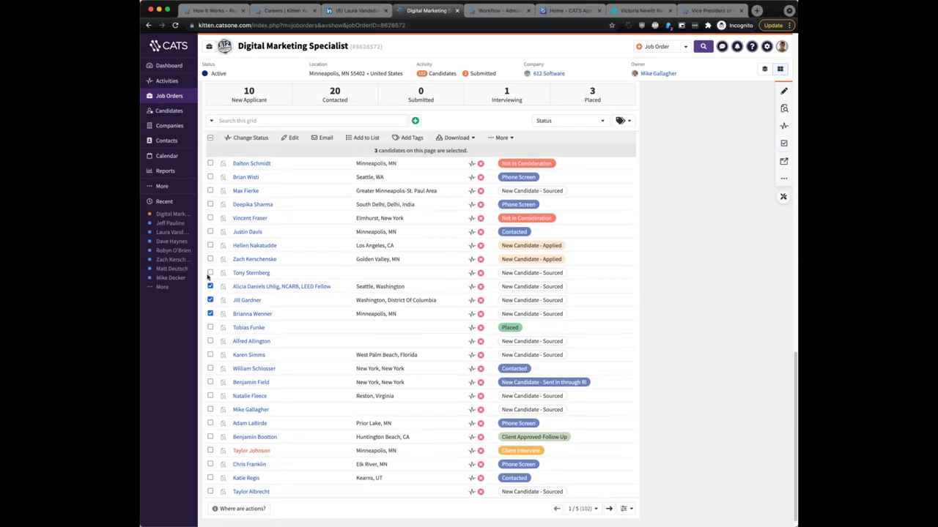
{"action": "left_click", "coordinate": [210, 272]}
{"action": "left_click", "coordinate": [210, 260]}
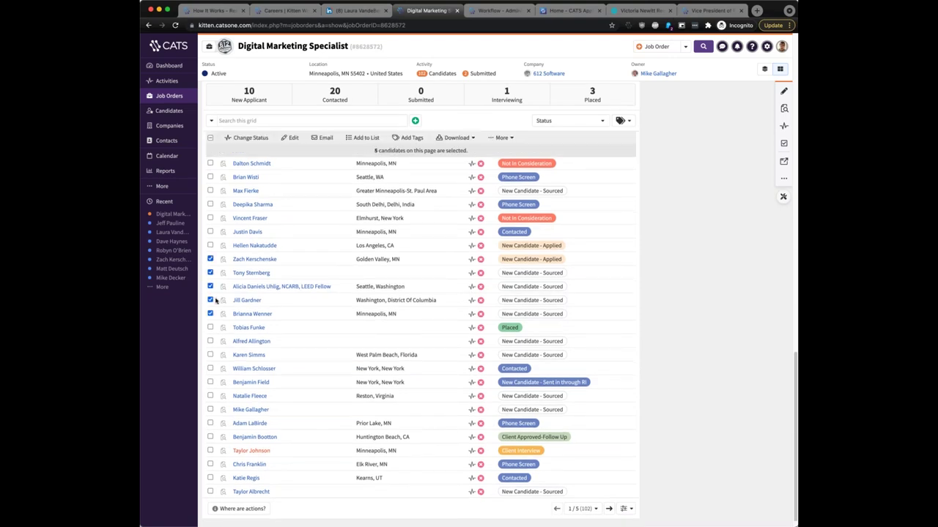
{"action": "left_click", "coordinate": [249, 138]}
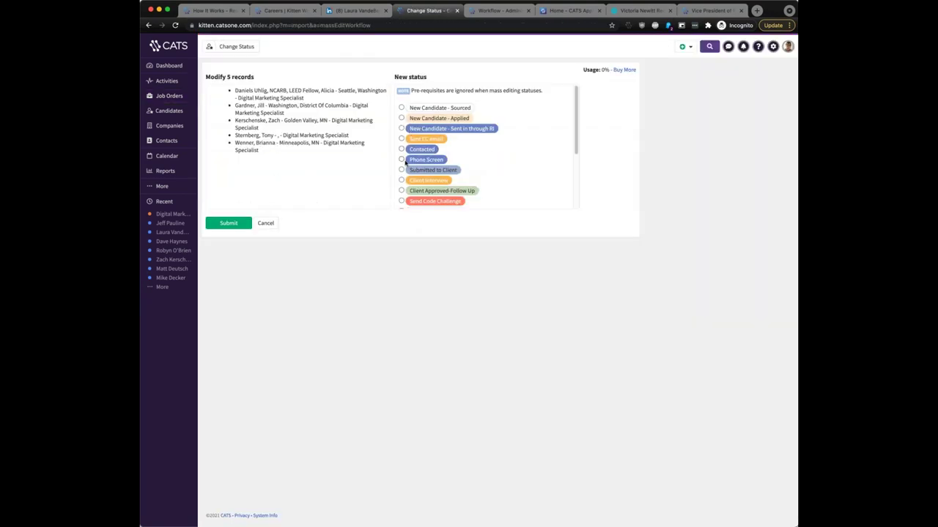
{"action": "left_click", "coordinate": [402, 161]}
{"action": "left_click", "coordinate": [220, 222]}
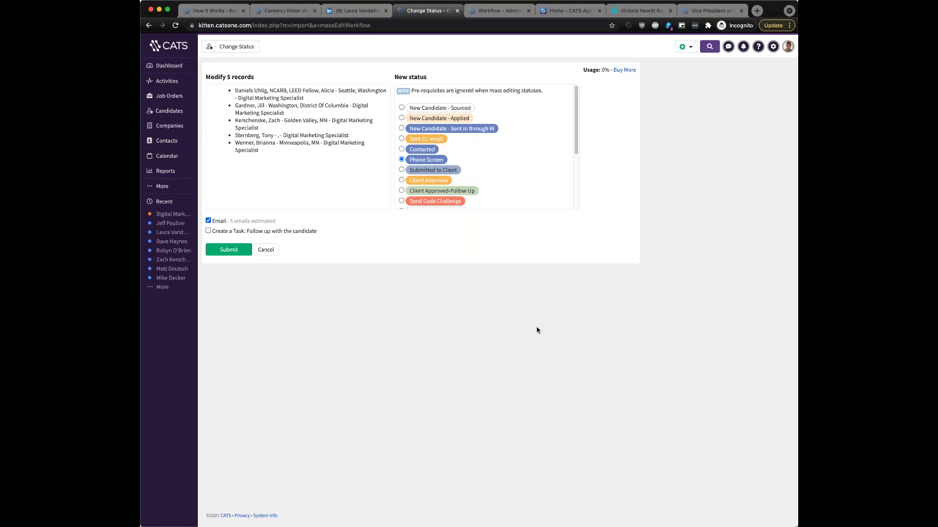
{"action": "left_click", "coordinate": [268, 251]}
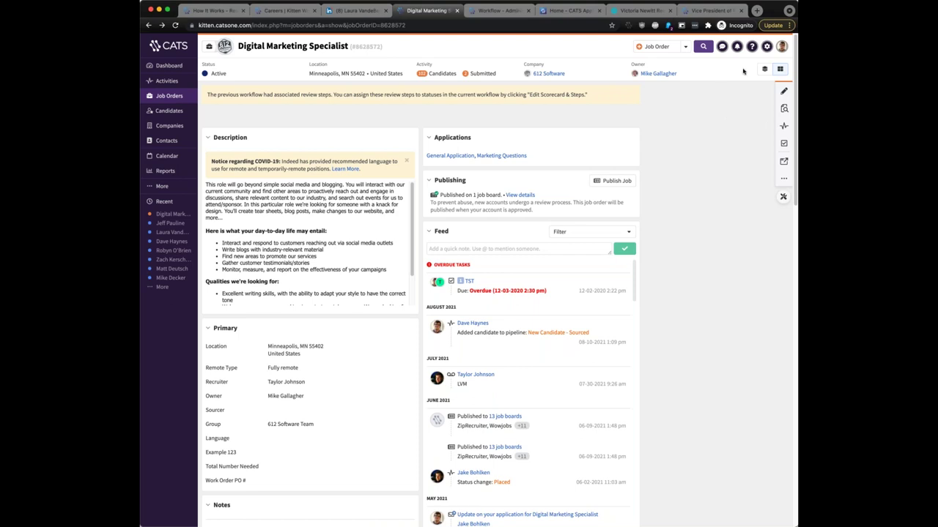
Revisit the user profile, and open the Downloads page of catsone.com in a new browser tab.
{"action": "left_click", "coordinate": [782, 47]}
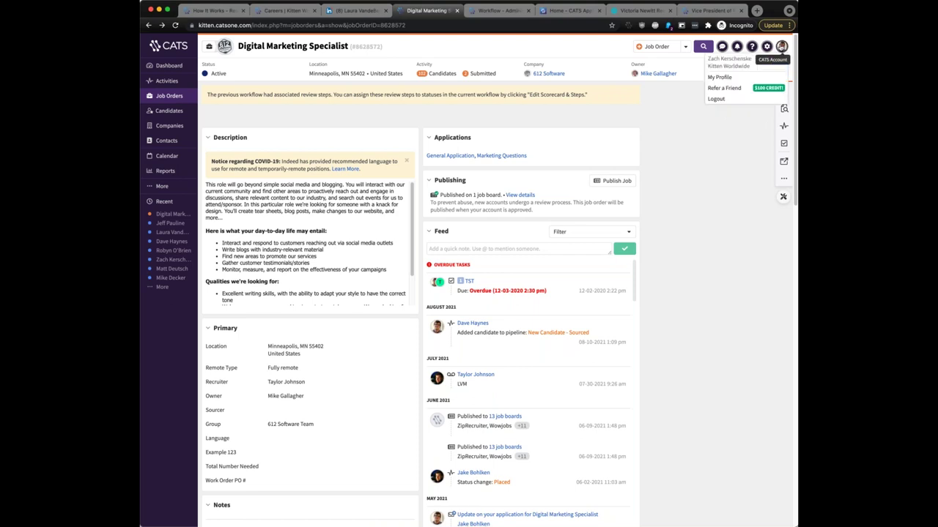
{"action": "left_click", "coordinate": [718, 77]}
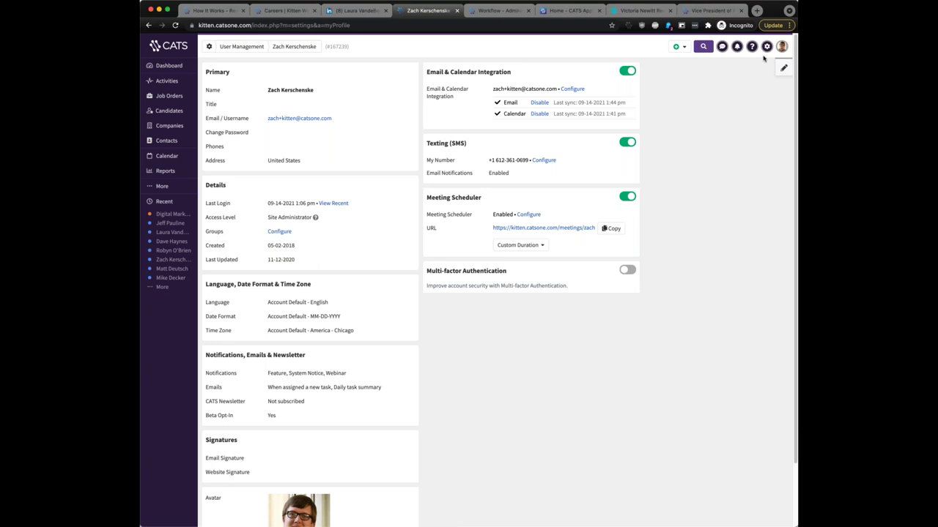
{"action": "left_click", "coordinate": [757, 10]}
{"action": "type", "text": "catsone.com"}
{"action": "key", "text": "Return"}
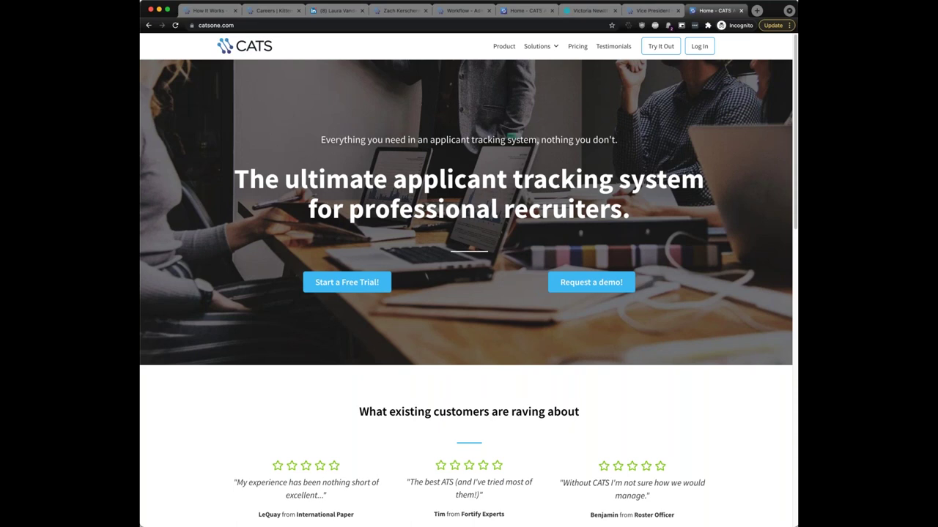
{"action": "scroll", "coordinate": [414, 211], "scroll_direction": "down", "scroll_amount": 15}
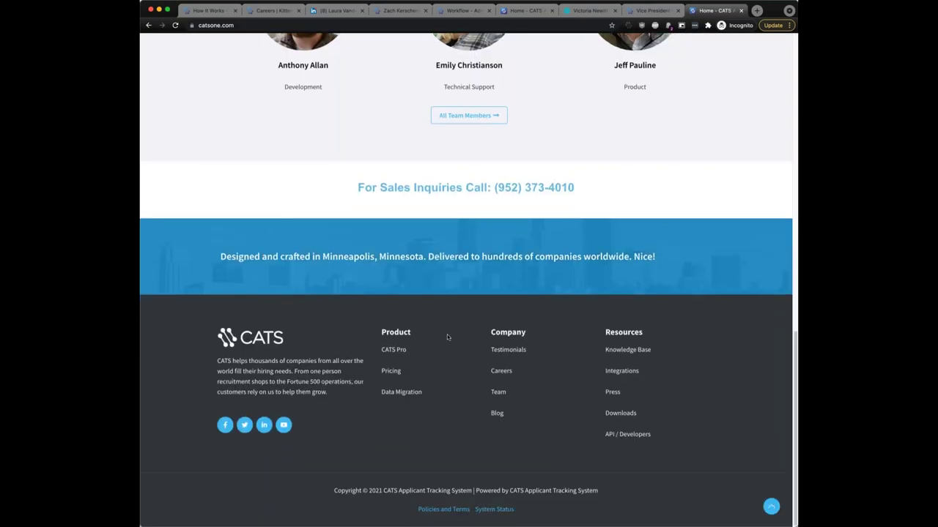
{"action": "left_click", "coordinate": [617, 414]}
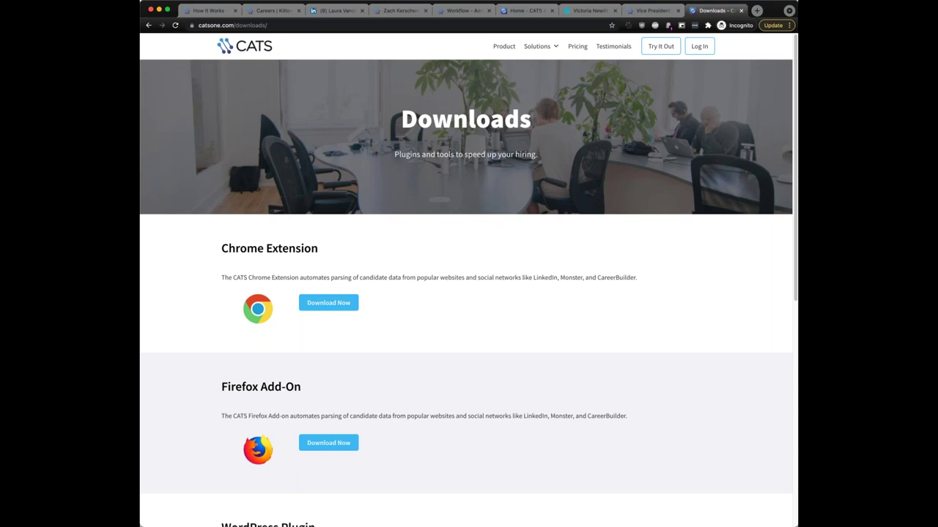
Return to the Resume Inbox browser tab and open the General (default) candidate workflow from the site administration.
{"action": "left_click", "coordinate": [206, 10]}
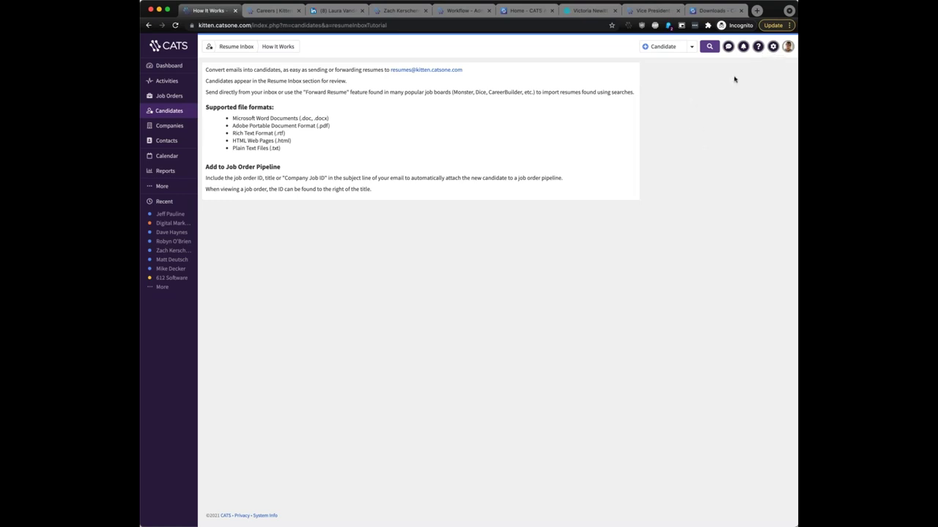
{"action": "left_click", "coordinate": [773, 47]}
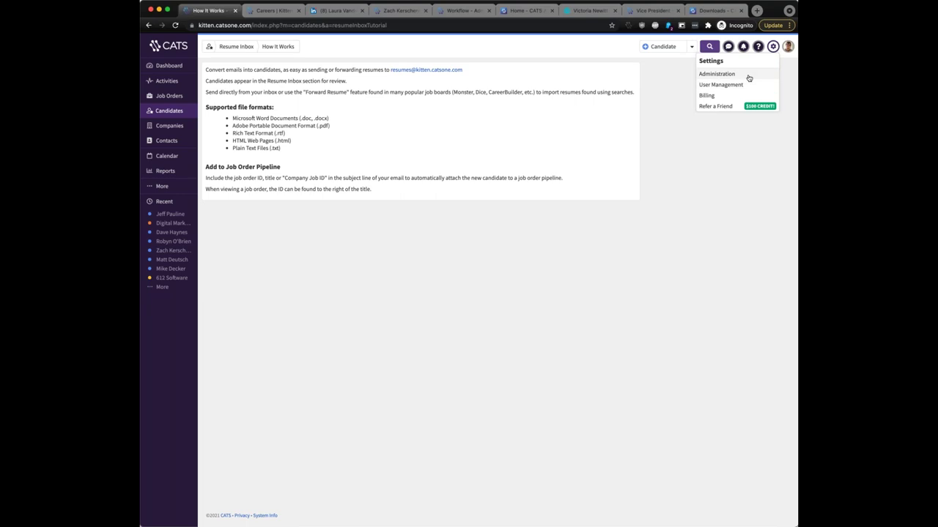
{"action": "left_click", "coordinate": [750, 75]}
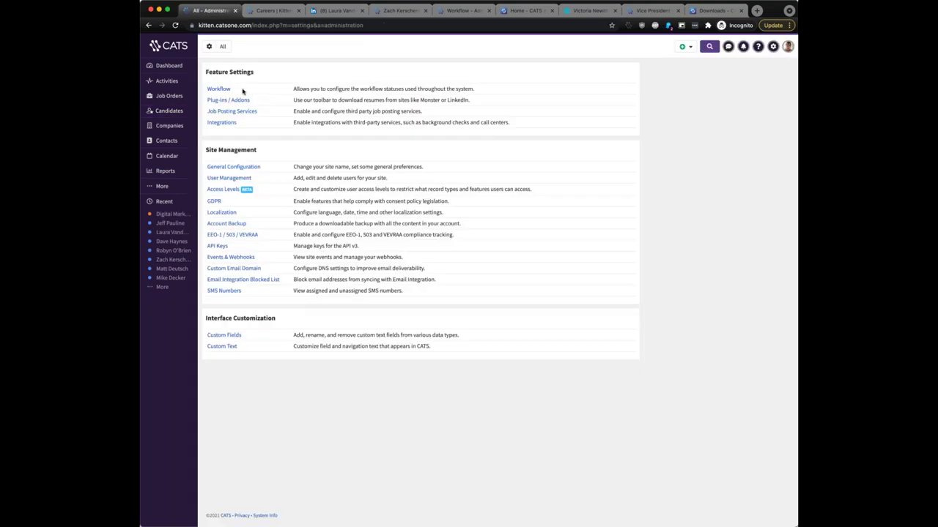
{"action": "left_click", "coordinate": [218, 89]}
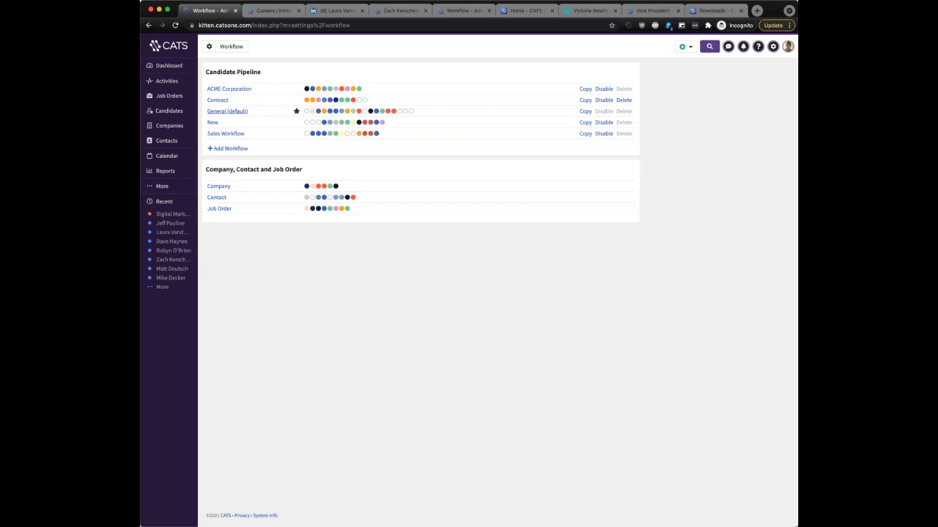
{"action": "left_click", "coordinate": [228, 111]}
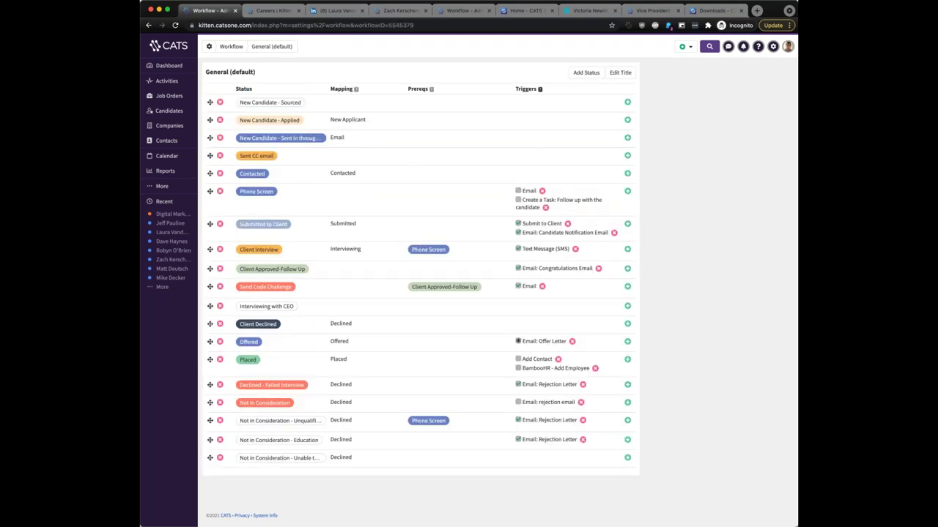
Review the mapping and prerequisite options for a new workflow status, try Phone Screen as a prerequisite, and discard the form.
{"action": "left_click", "coordinate": [586, 73]}
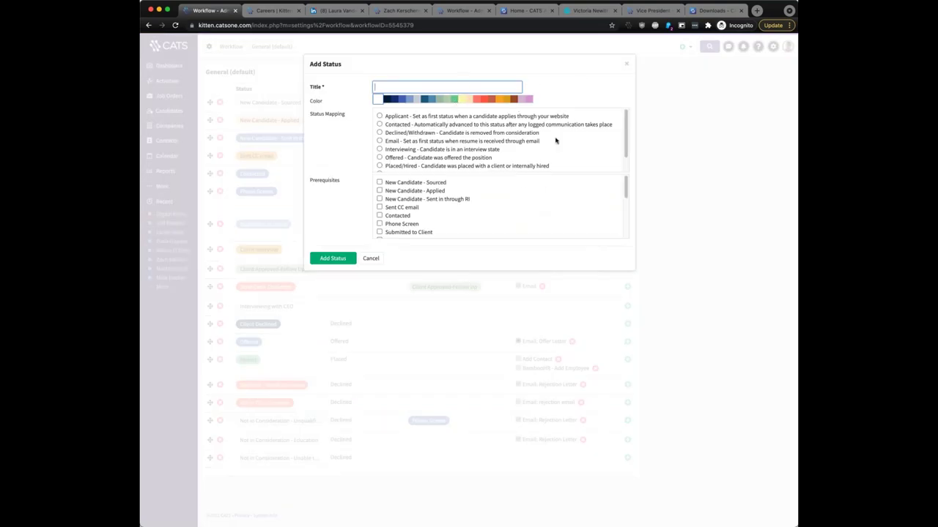
{"action": "scroll", "coordinate": [469, 150], "scroll_direction": "down", "scroll_amount": 3}
{"action": "scroll", "coordinate": [467, 143], "scroll_direction": "up", "scroll_amount": 3}
{"action": "scroll", "coordinate": [467, 143], "scroll_direction": "down", "scroll_amount": 3}
{"action": "scroll", "coordinate": [467, 142], "scroll_direction": "up", "scroll_amount": 3}
{"action": "scroll", "coordinate": [467, 141], "scroll_direction": "down", "scroll_amount": 3}
{"action": "scroll", "coordinate": [467, 143], "scroll_direction": "up", "scroll_amount": 3}
{"action": "scroll", "coordinate": [481, 210], "scroll_direction": "down", "scroll_amount": 5}
{"action": "scroll", "coordinate": [481, 211], "scroll_direction": "up", "scroll_amount": 5}
{"action": "scroll", "coordinate": [480, 211], "scroll_direction": "down", "scroll_amount": 3}
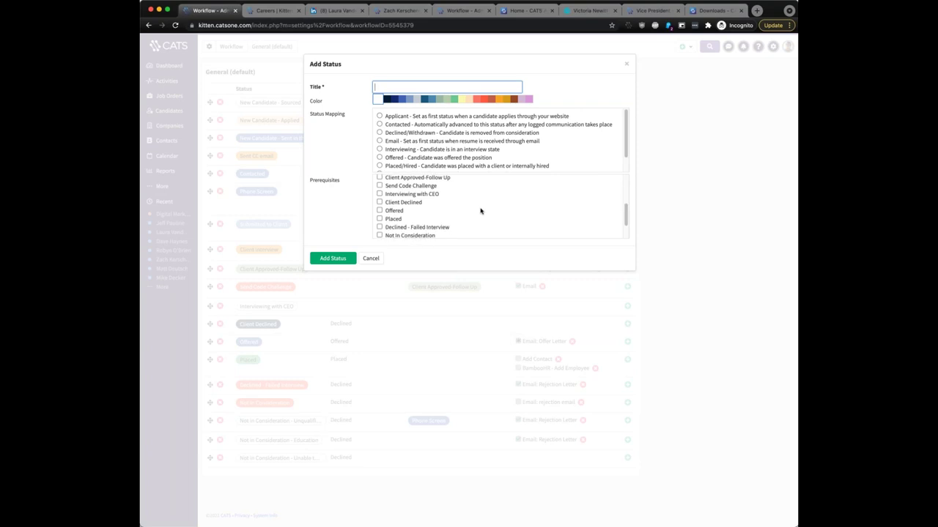
{"action": "scroll", "coordinate": [439, 215], "scroll_direction": "up", "scroll_amount": 2}
{"action": "left_click", "coordinate": [426, 215]}
{"action": "left_click", "coordinate": [403, 208]}
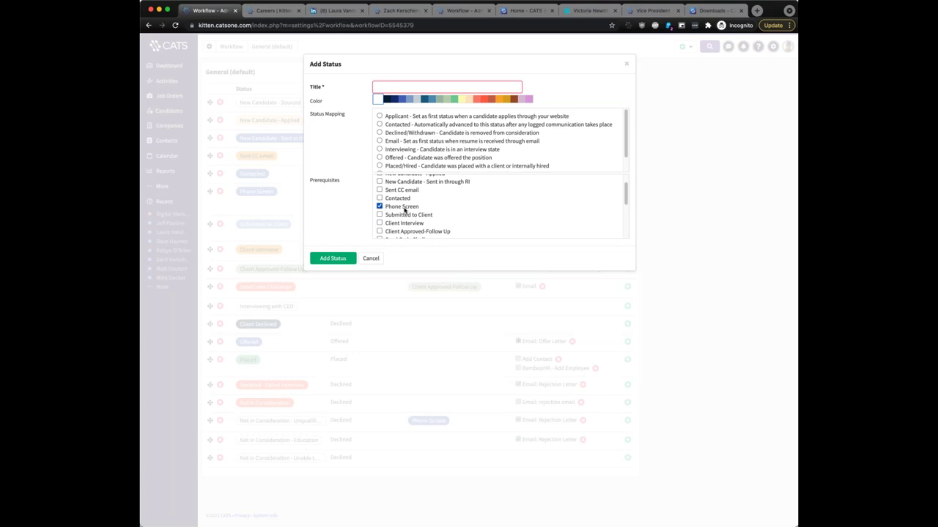
{"action": "left_click", "coordinate": [627, 65]}
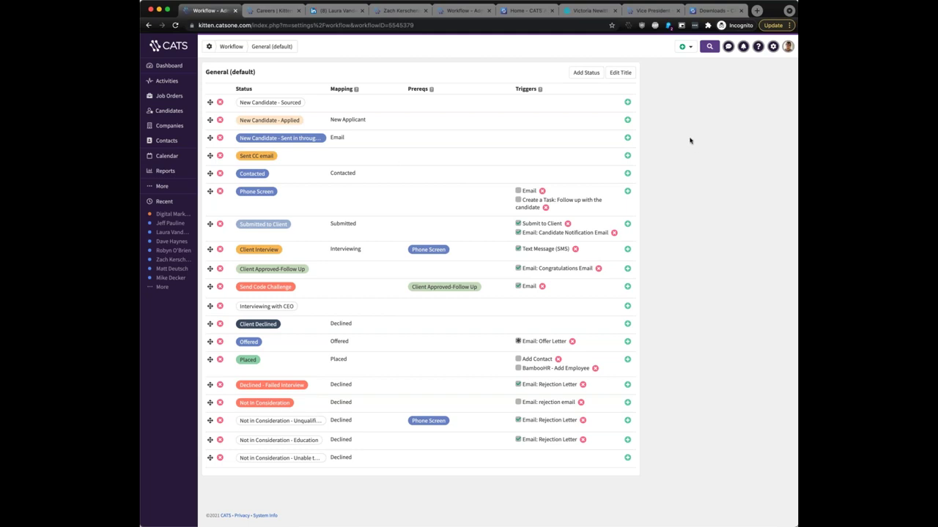
Open the candidates list, remove the zip code distance filter from the developer search and look through the listed candidates.
{"action": "left_click", "coordinate": [169, 114]}
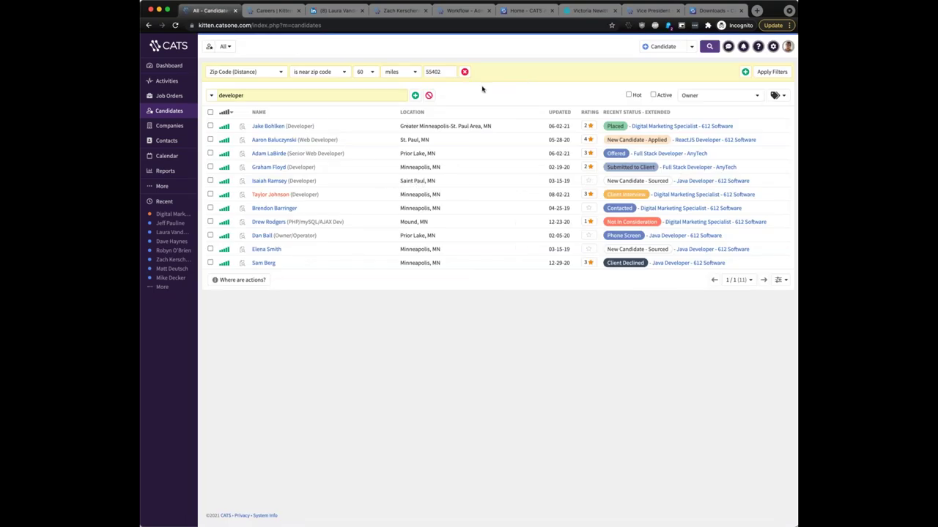
{"action": "left_click", "coordinate": [465, 72]}
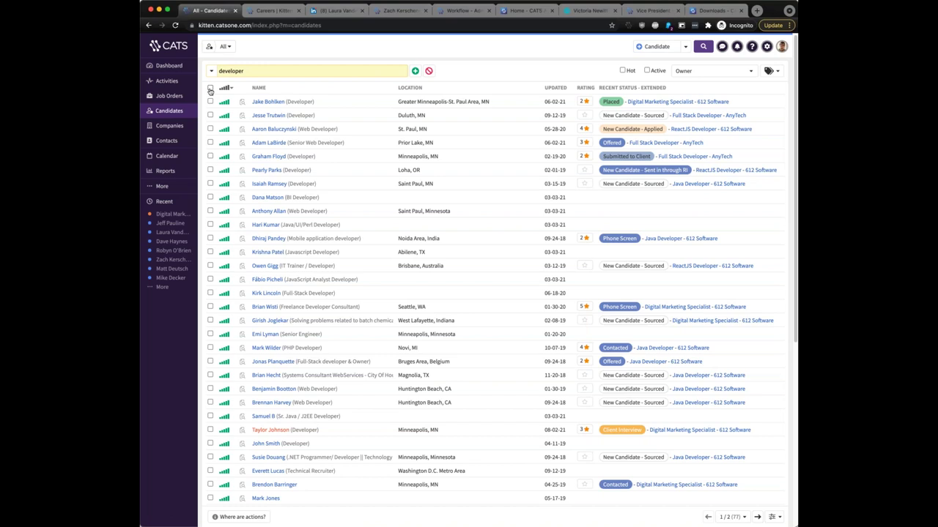
{"action": "scroll", "coordinate": [337, 253], "scroll_direction": "down", "scroll_amount": 5}
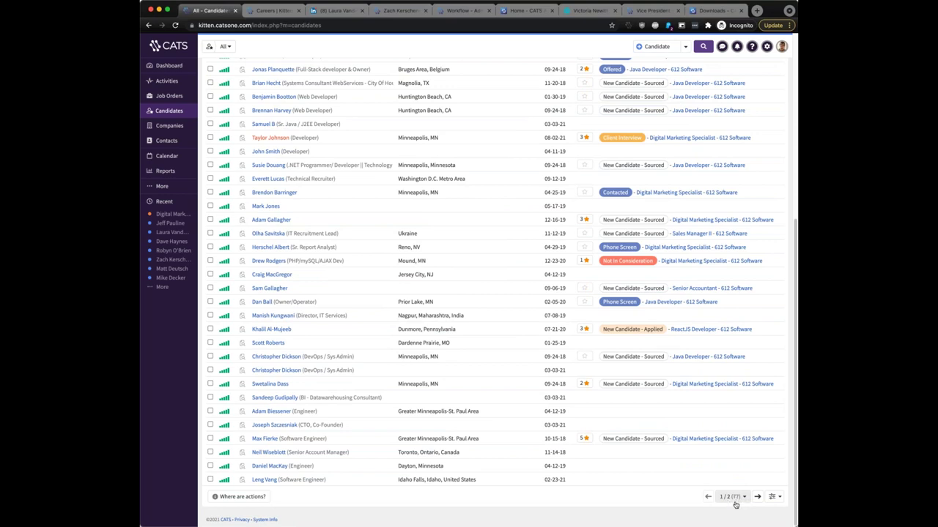
{"action": "scroll", "coordinate": [454, 353], "scroll_direction": "up", "scroll_amount": 1}
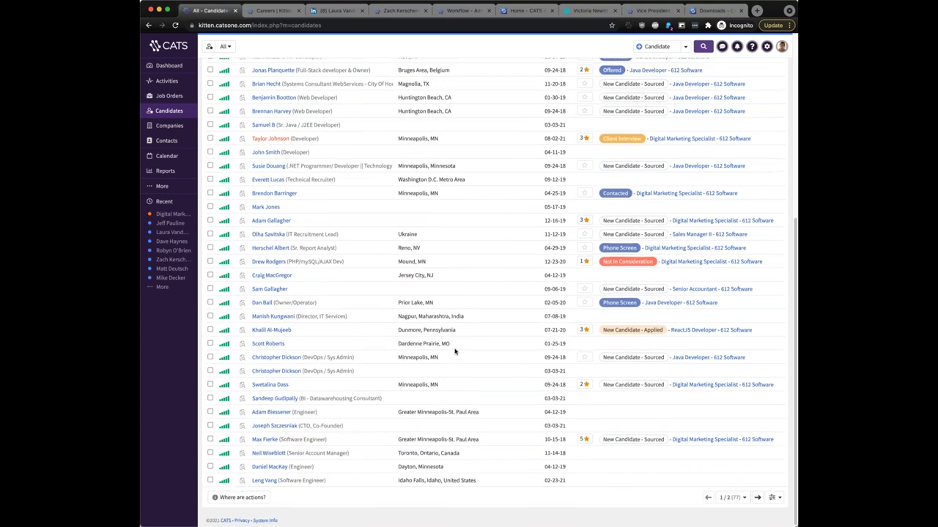
Select every candidate found by the developer search, including those beyond the current page.
{"action": "scroll", "coordinate": [454, 352], "scroll_direction": "up", "scroll_amount": 5}
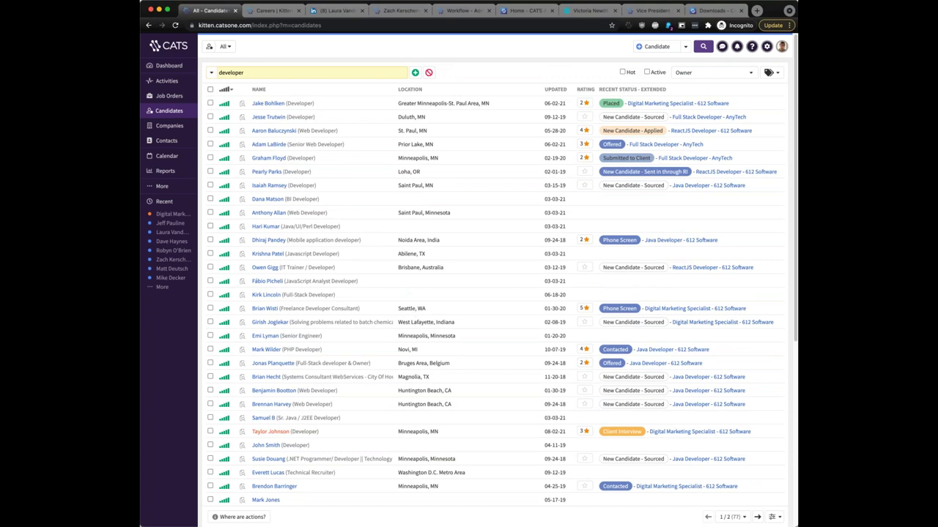
{"action": "left_click", "coordinate": [211, 89]}
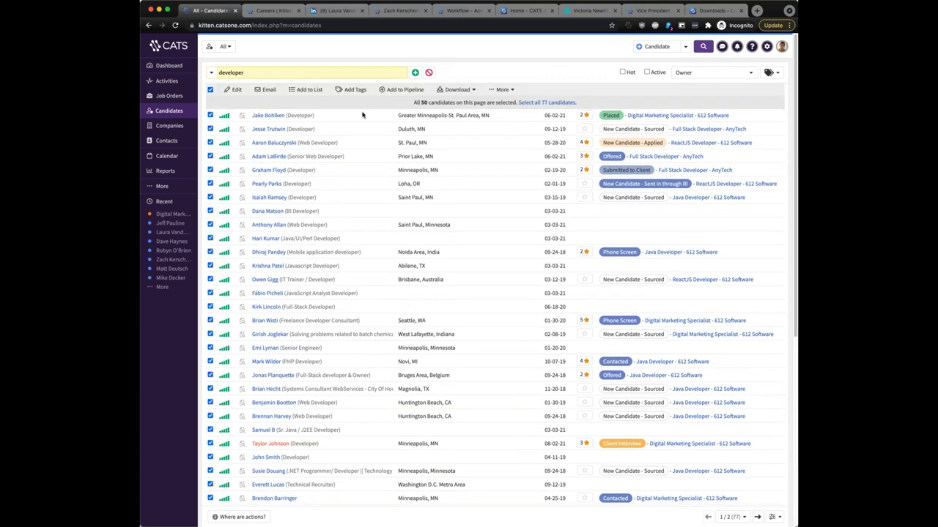
{"action": "left_click_drag", "start_coordinate": [414, 102], "coordinate": [515, 104]}
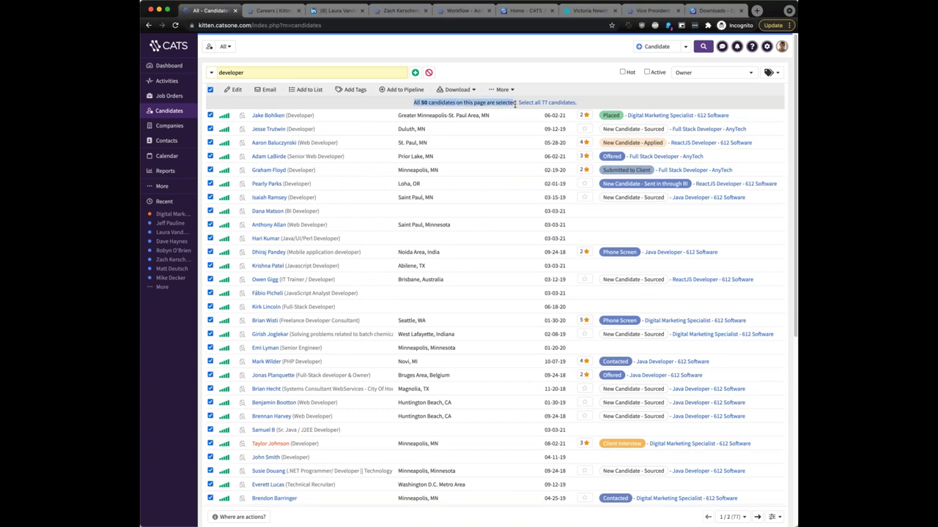
{"action": "left_click", "coordinate": [601, 97]}
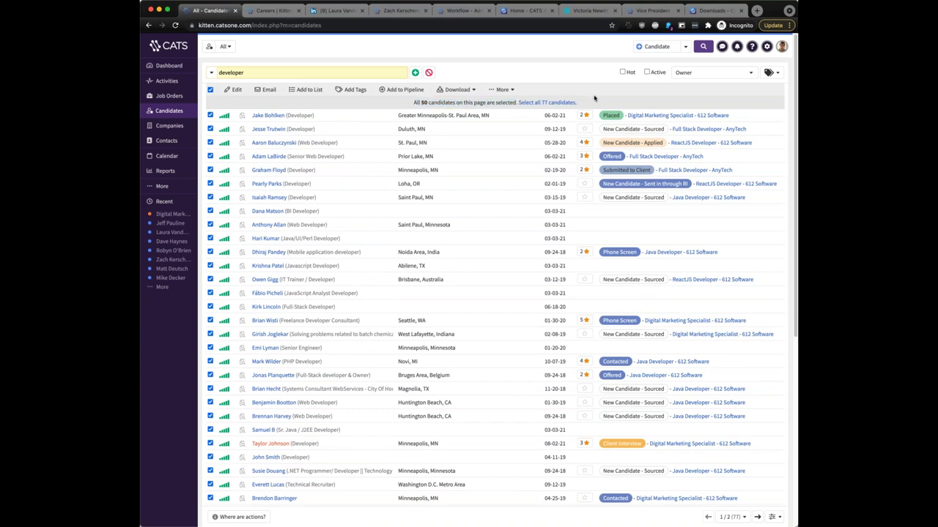
{"action": "left_click", "coordinate": [547, 104]}
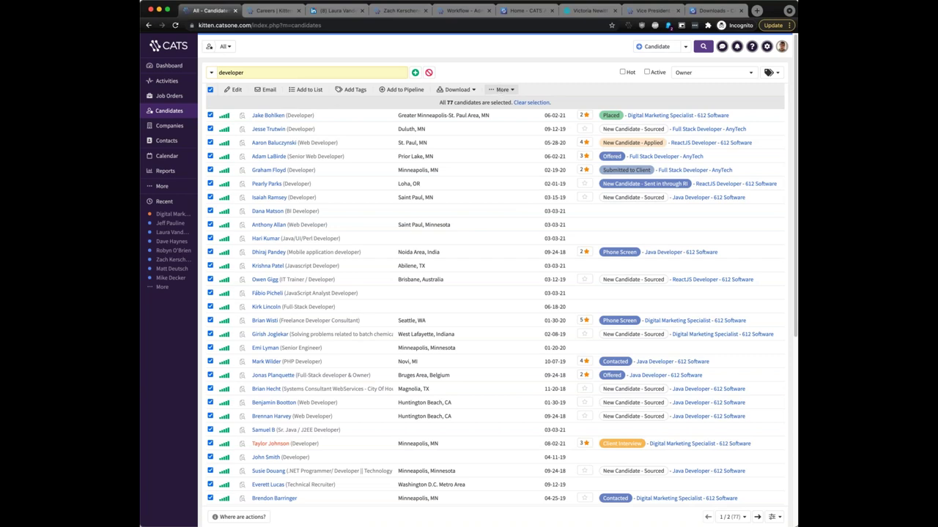
Start a bulk email to the selected candidates, load the Digital Marketing Specialist template and replace it with the Generic Intro Email template.
{"action": "left_click", "coordinate": [265, 90]}
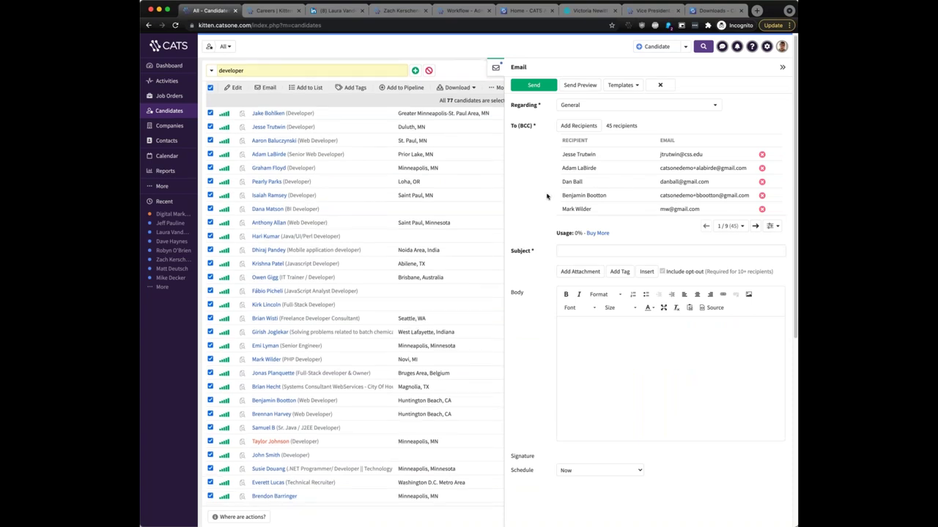
{"action": "left_click", "coordinate": [627, 337]}
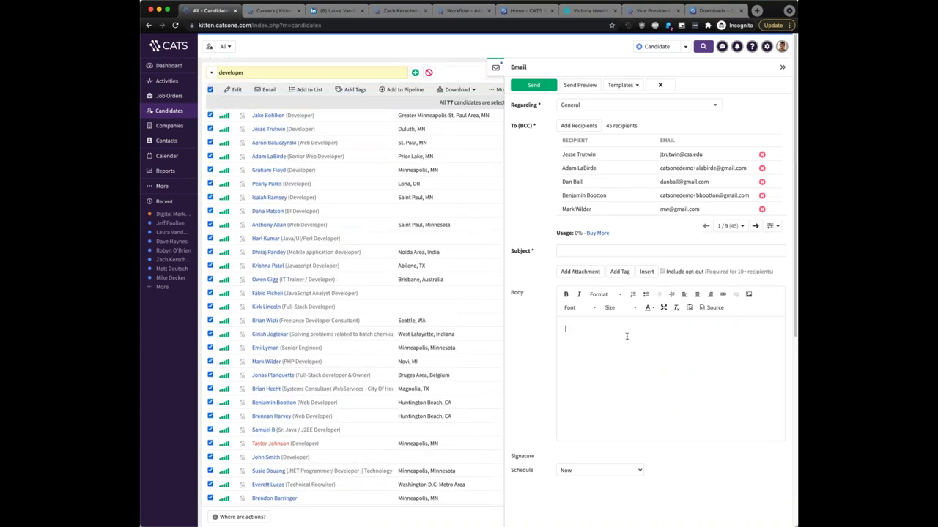
{"action": "left_click", "coordinate": [622, 85]}
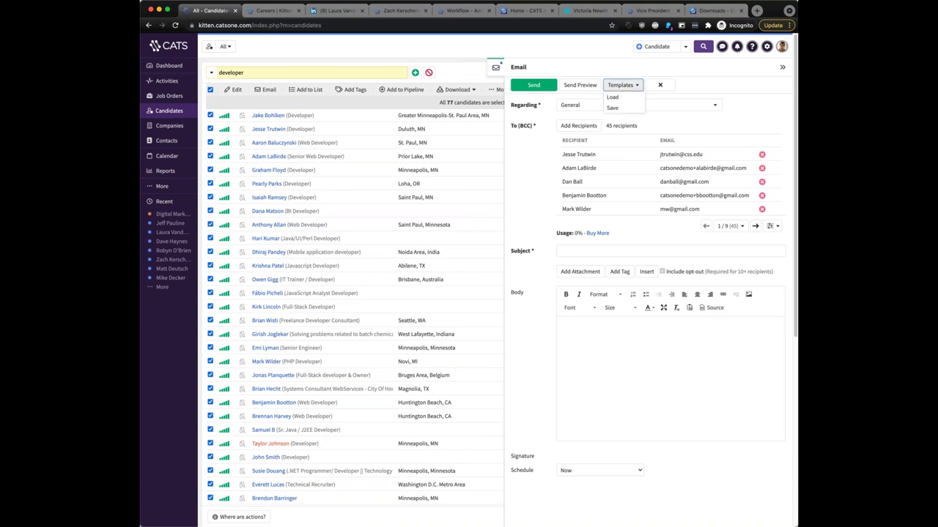
{"action": "left_click", "coordinate": [624, 97]}
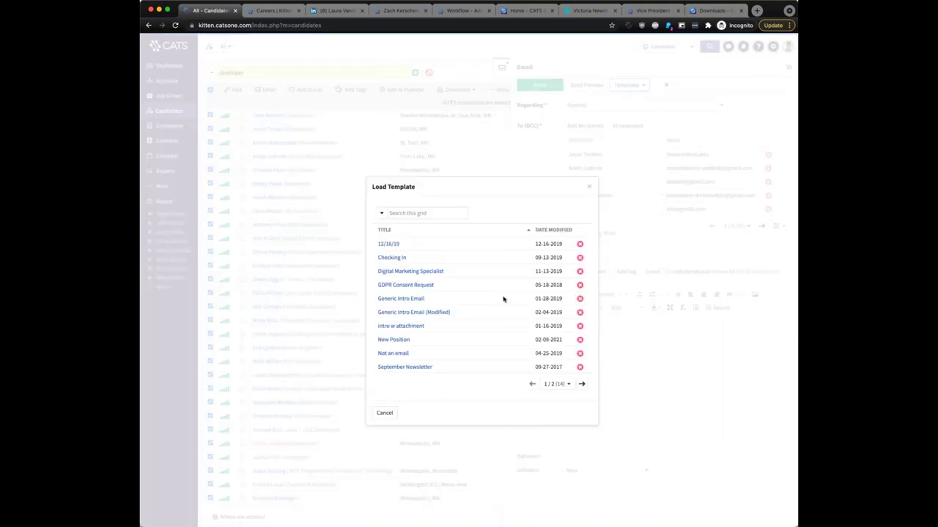
{"action": "left_click", "coordinate": [396, 272]}
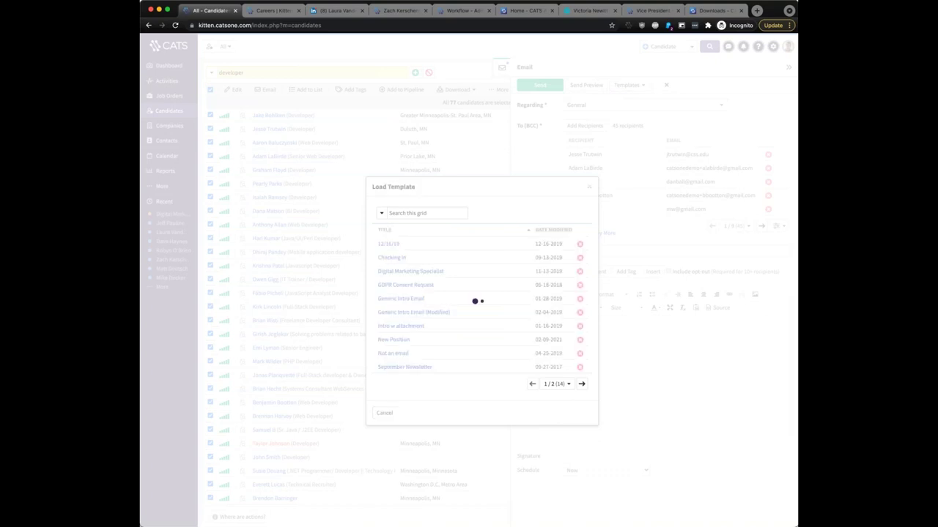
{"action": "left_click", "coordinate": [632, 88]}
{"action": "key", "text": "Escape"}
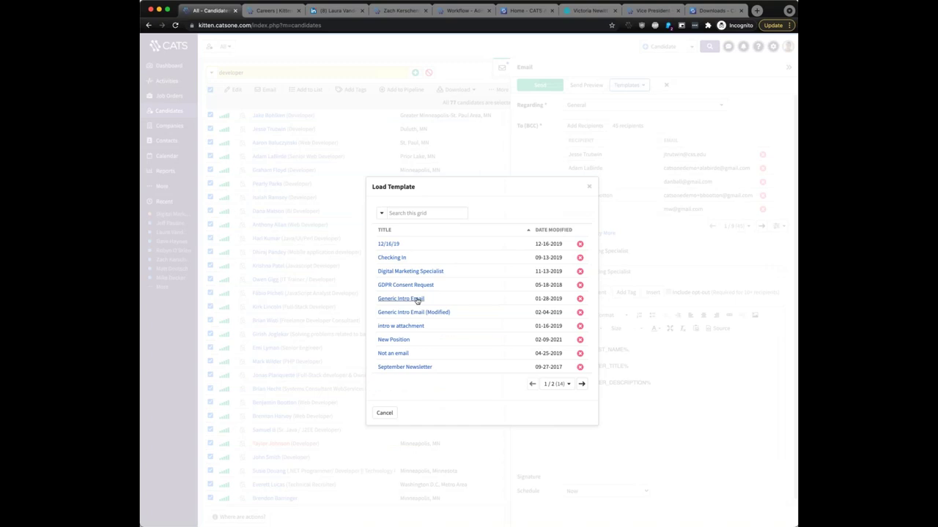
{"action": "left_click", "coordinate": [415, 299]}
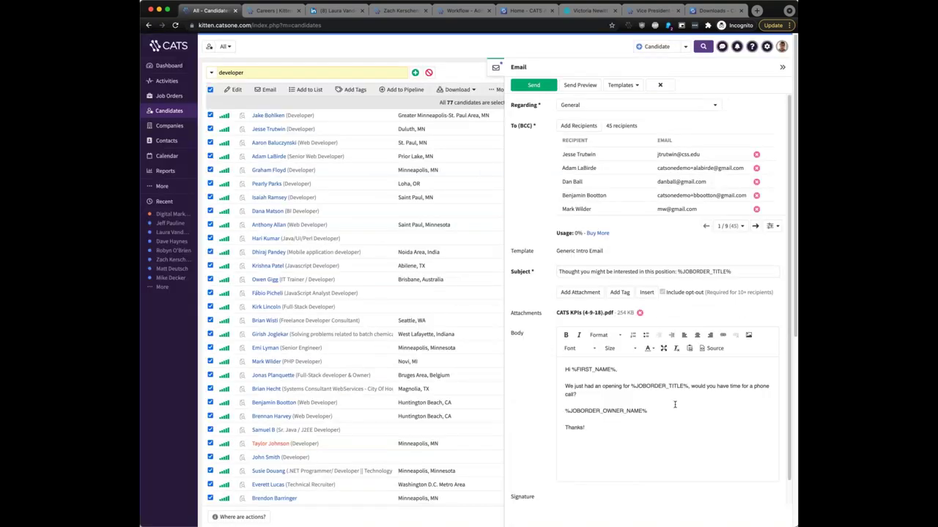
Examine the template's merge tags and the BCC recipients of the bulk email, and discard the email without sending.
{"action": "left_click_drag", "start_coordinate": [674, 415], "coordinate": [564, 411]}
{"action": "left_click", "coordinate": [654, 386]}
{"action": "double_click", "coordinate": [624, 410]}
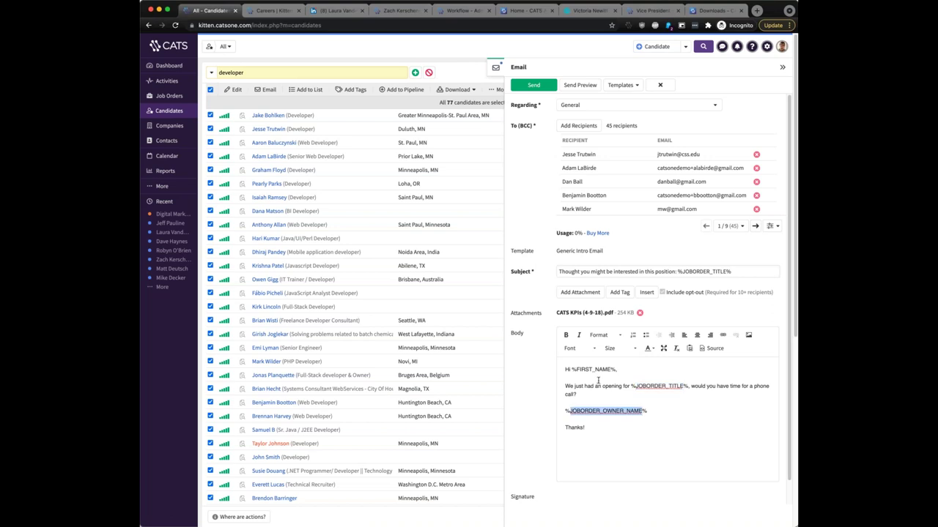
{"action": "double_click", "coordinate": [596, 370]}
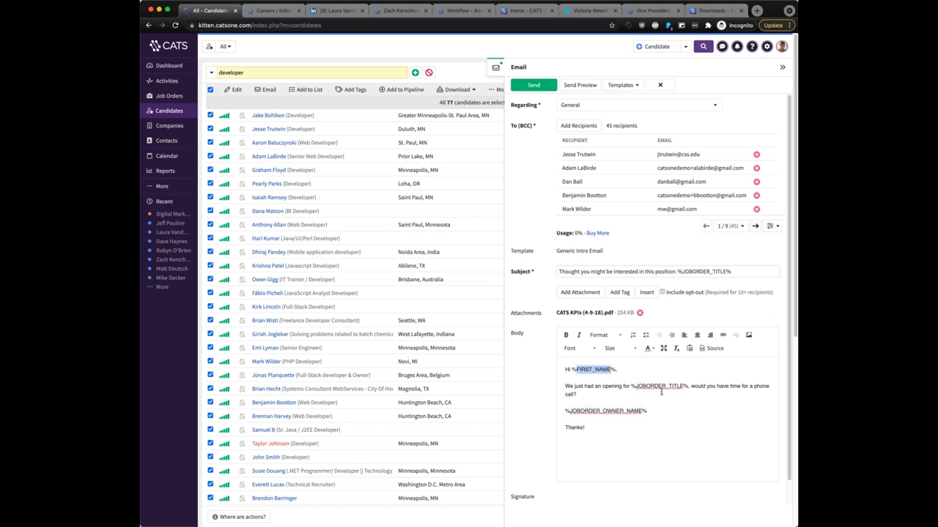
{"action": "left_click_drag", "start_coordinate": [648, 125], "coordinate": [605, 126]}
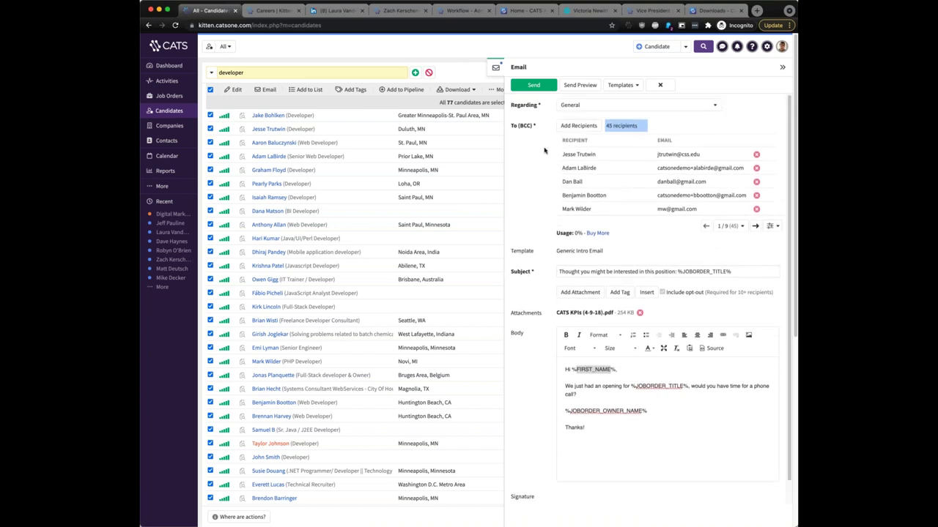
{"action": "left_click_drag", "start_coordinate": [535, 129], "coordinate": [513, 127]}
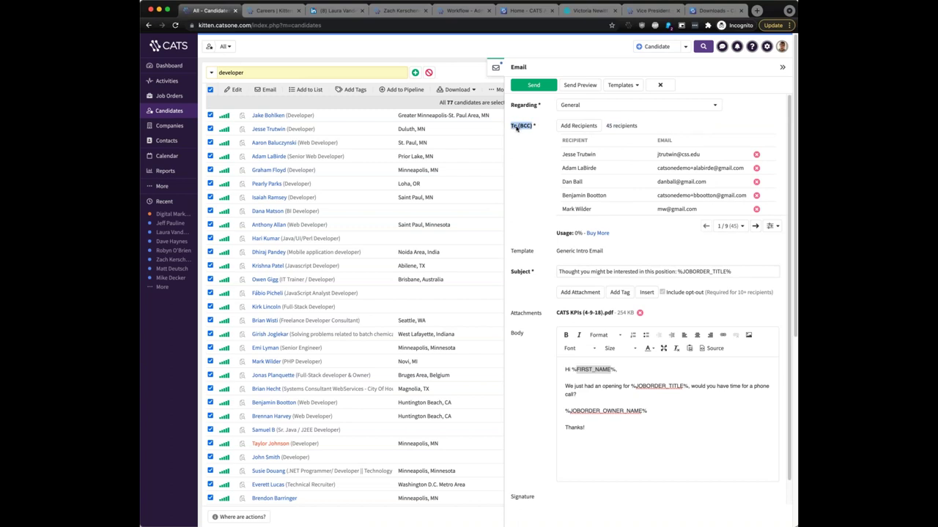
{"action": "left_click", "coordinate": [566, 153]}
{"action": "double_click", "coordinate": [572, 195]}
{"action": "double_click", "coordinate": [567, 209]}
{"action": "left_click", "coordinate": [557, 206]}
{"action": "left_click", "coordinate": [660, 86]}
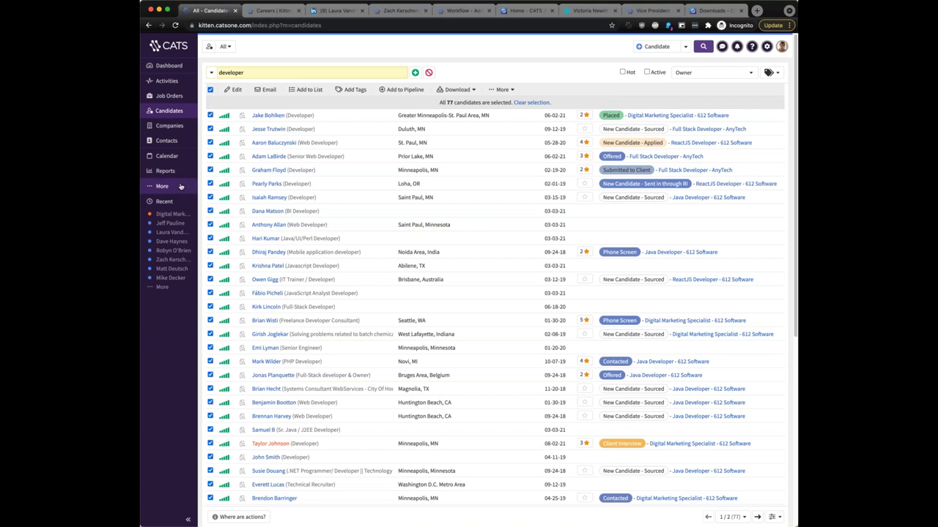
Open the settings of the General career portal from the list of portals.
{"action": "mouse_move", "coordinate": [182, 187]}
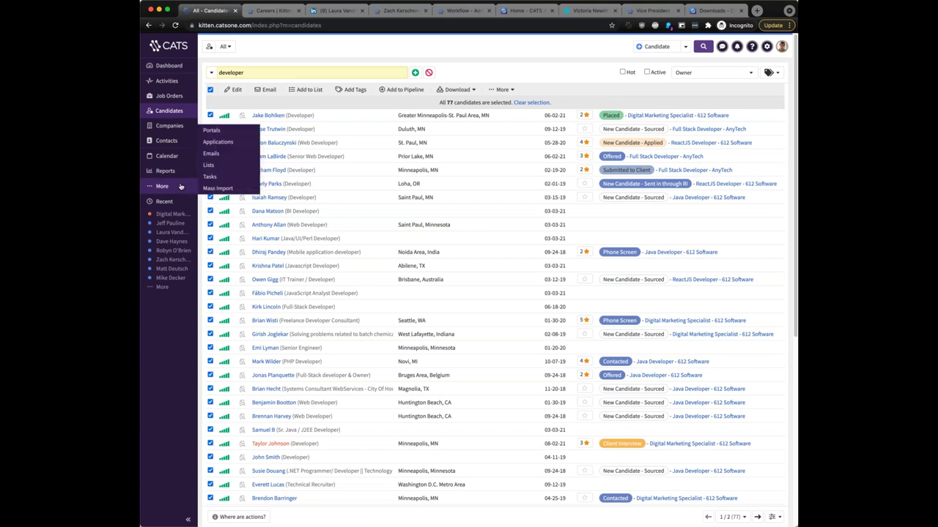
{"action": "left_click", "coordinate": [211, 129]}
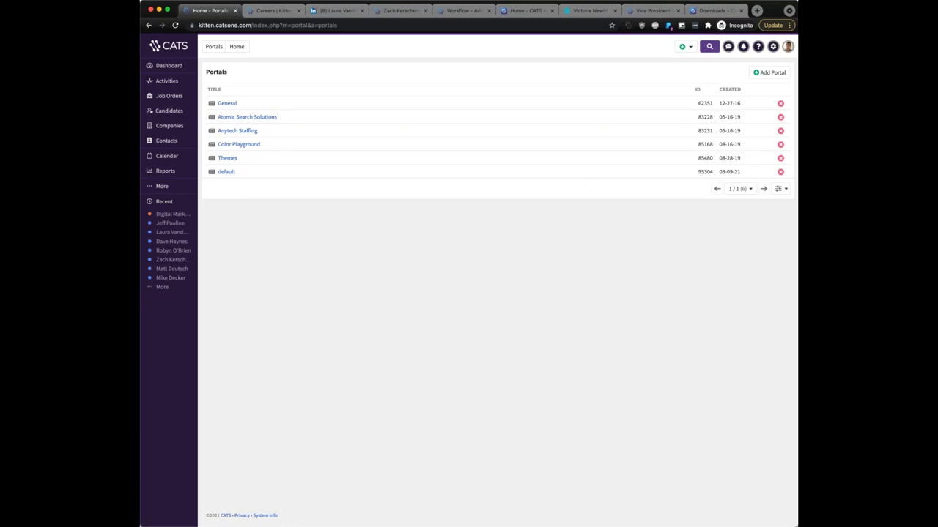
{"action": "left_click", "coordinate": [230, 106]}
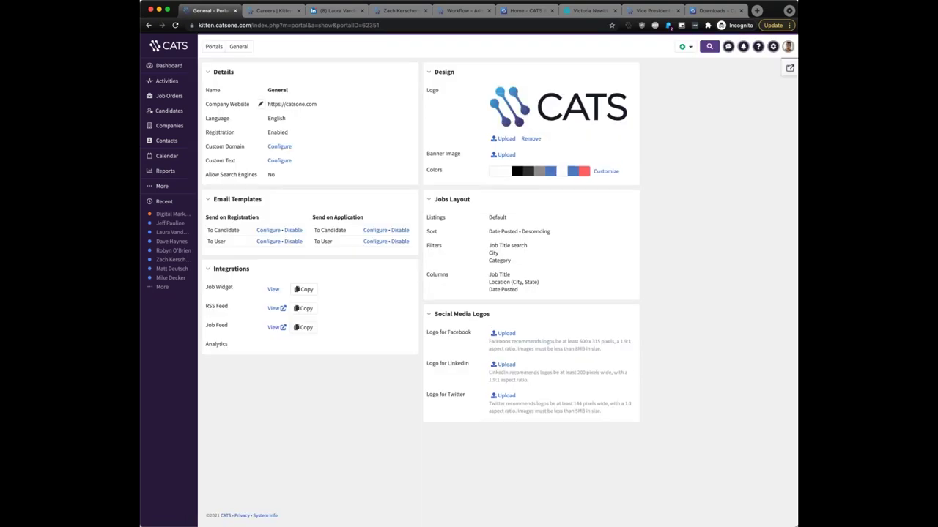
View the embed code of the General portal's job widget and close it.
{"action": "left_click_drag", "start_coordinate": [207, 287], "coordinate": [233, 288]}
{"action": "left_click", "coordinate": [233, 288]}
{"action": "left_click", "coordinate": [273, 291]}
{"action": "left_click_drag", "start_coordinate": [462, 286], "coordinate": [370, 229]}
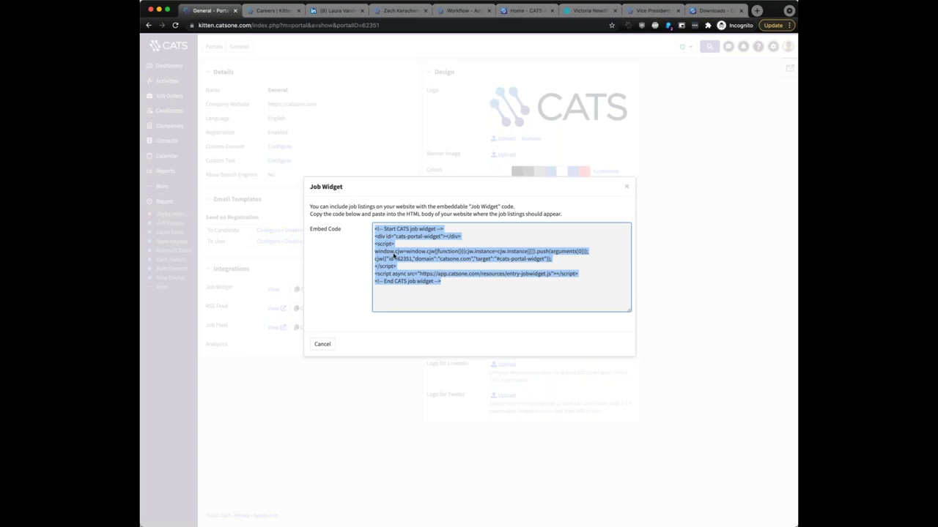
{"action": "left_click", "coordinate": [329, 345]}
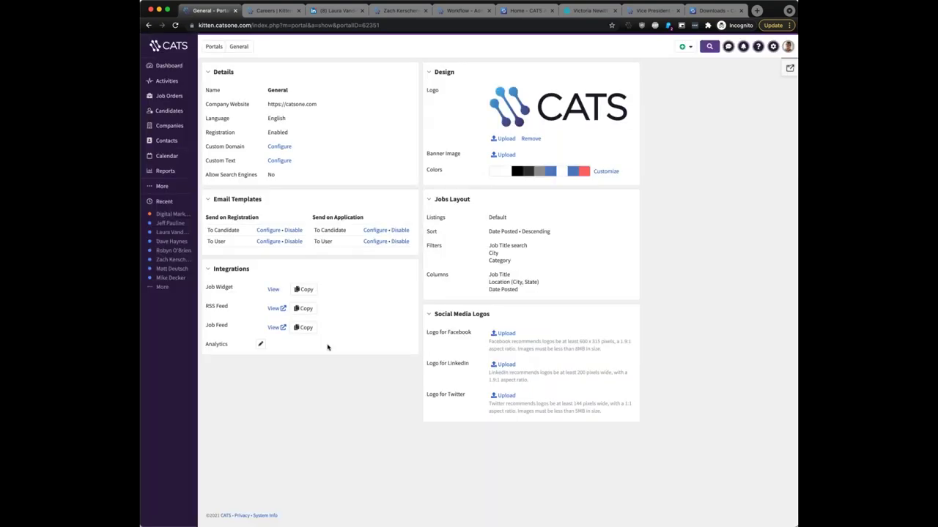
Copy the job widget's embed code, reopen the code to highlight the whole snippet, and close it.
{"action": "left_click", "coordinate": [303, 290]}
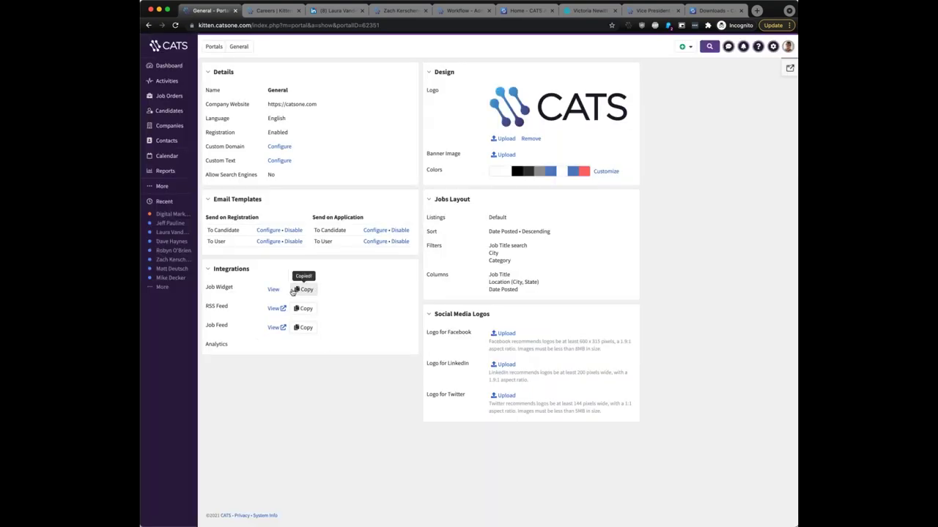
{"action": "left_click", "coordinate": [273, 290]}
{"action": "left_click_drag", "start_coordinate": [441, 281], "coordinate": [375, 271]}
{"action": "key", "text": "super+a"}
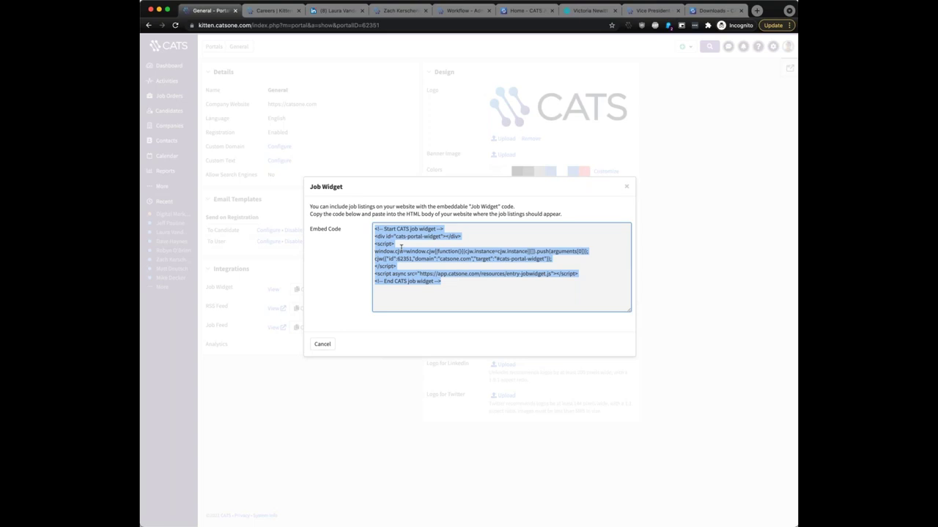
{"action": "left_click", "coordinate": [629, 189]}
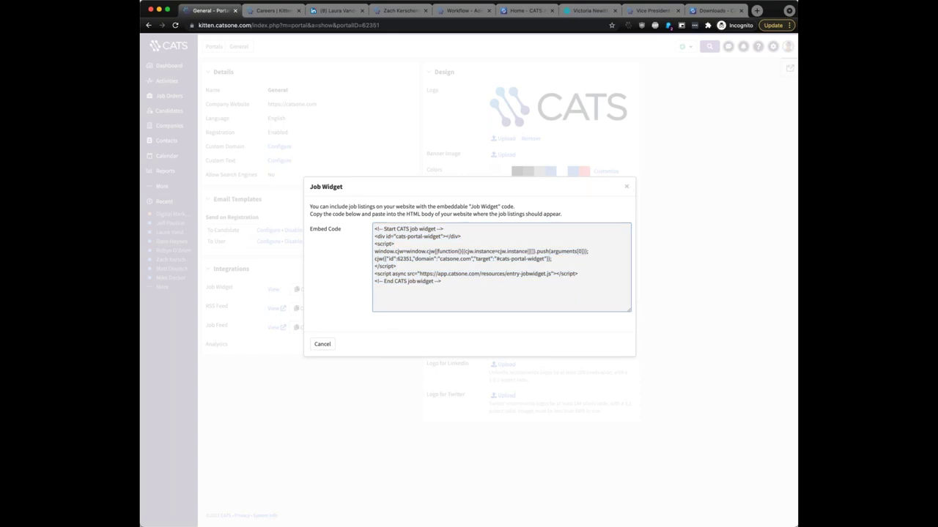
{"action": "left_click", "coordinate": [627, 189]}
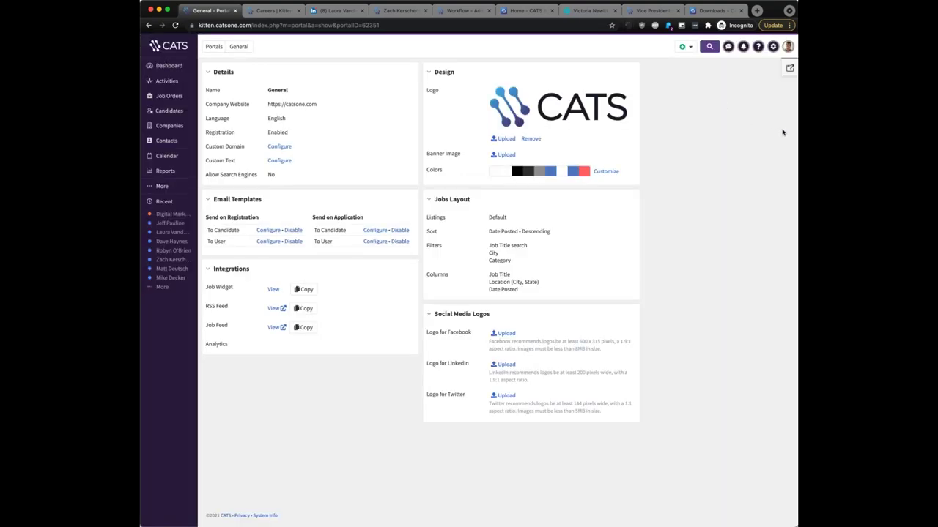
Open the General portal's public careers page, and examine the Latest Jobs list in the browser tab of the recruiting agency's website.
{"action": "left_click", "coordinate": [789, 69]}
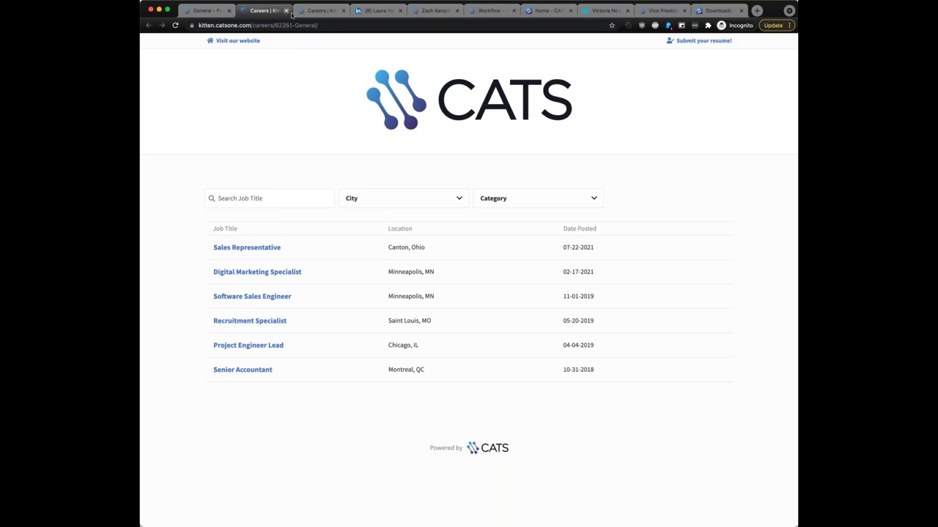
{"action": "left_click", "coordinate": [607, 12]}
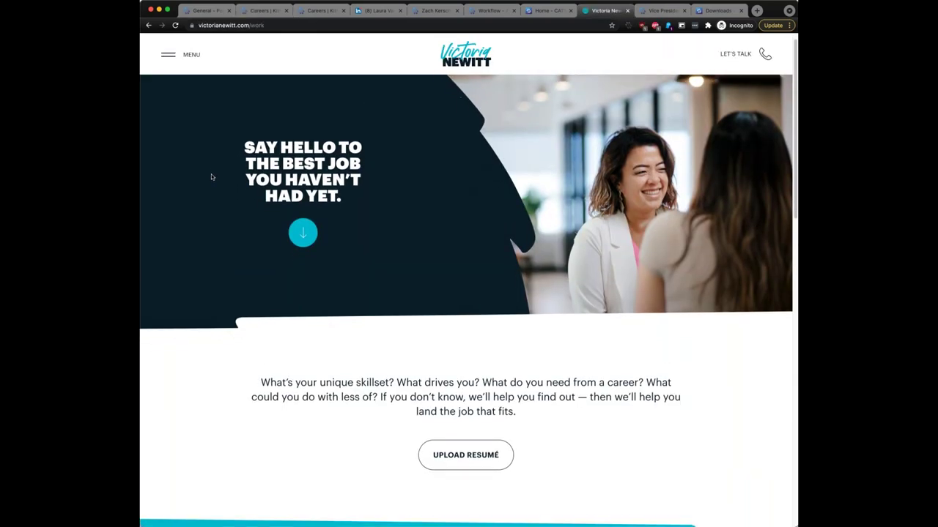
{"action": "scroll", "coordinate": [211, 177], "scroll_direction": "down", "scroll_amount": 5}
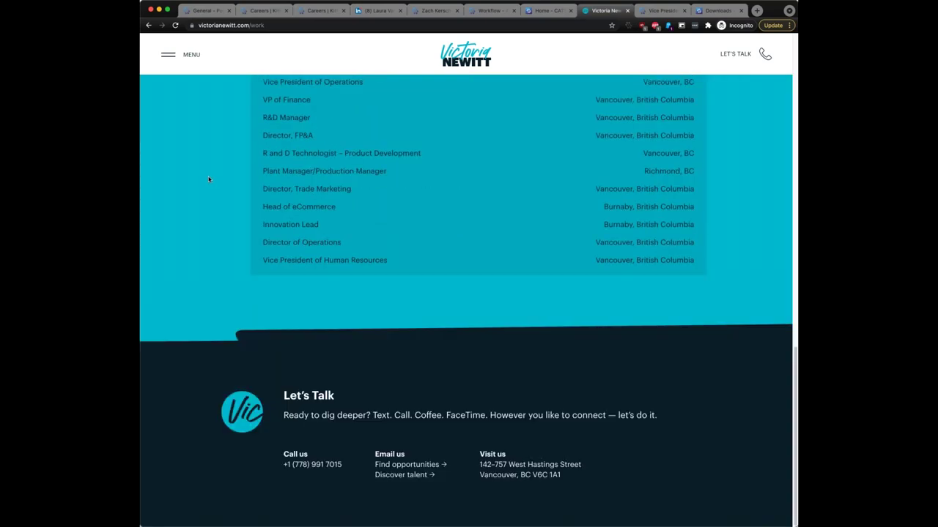
{"action": "scroll", "coordinate": [208, 179], "scroll_direction": "up", "scroll_amount": 6}
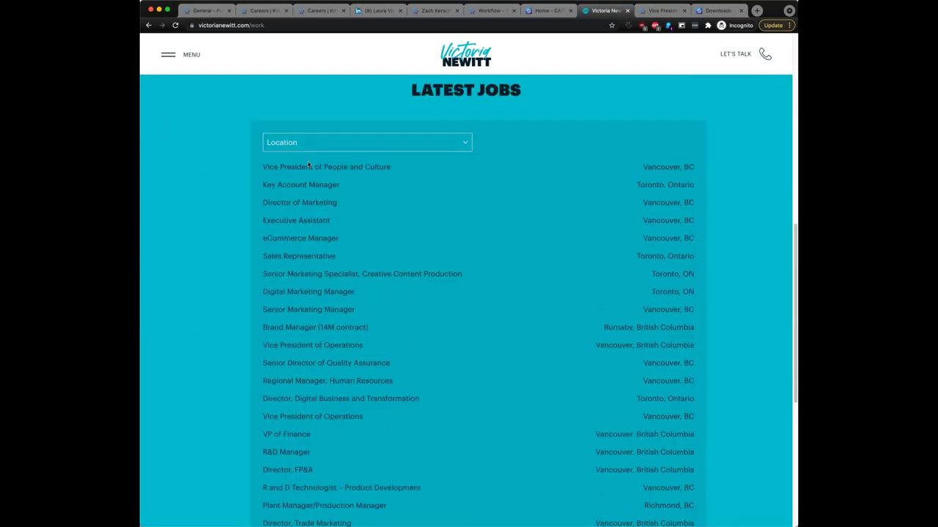
{"action": "scroll", "coordinate": [239, 222], "scroll_direction": "down", "scroll_amount": 1}
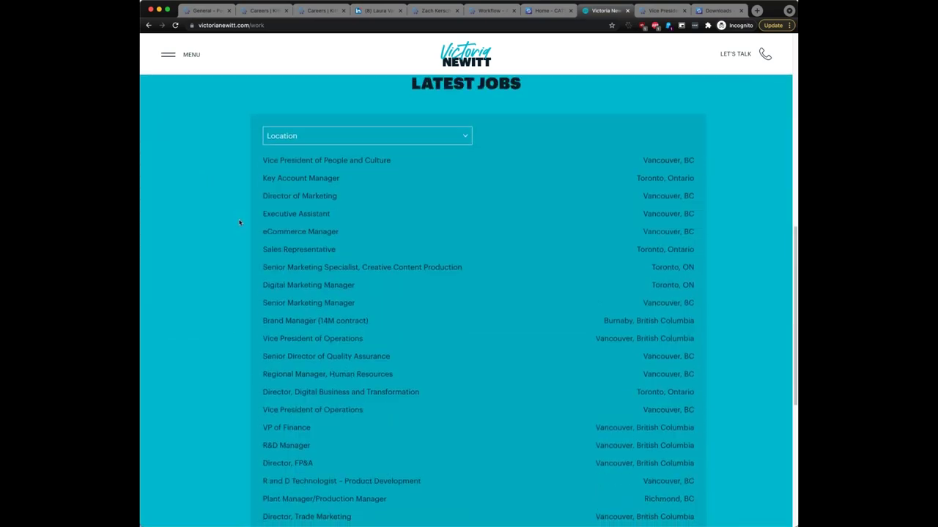
{"action": "scroll", "coordinate": [239, 224], "scroll_direction": "down", "scroll_amount": 3}
{"action": "scroll", "coordinate": [241, 224], "scroll_direction": "up", "scroll_amount": 4}
{"action": "scroll", "coordinate": [239, 229], "scroll_direction": "down", "scroll_amount": 2}
{"action": "scroll", "coordinate": [241, 228], "scroll_direction": "up", "scroll_amount": 1}
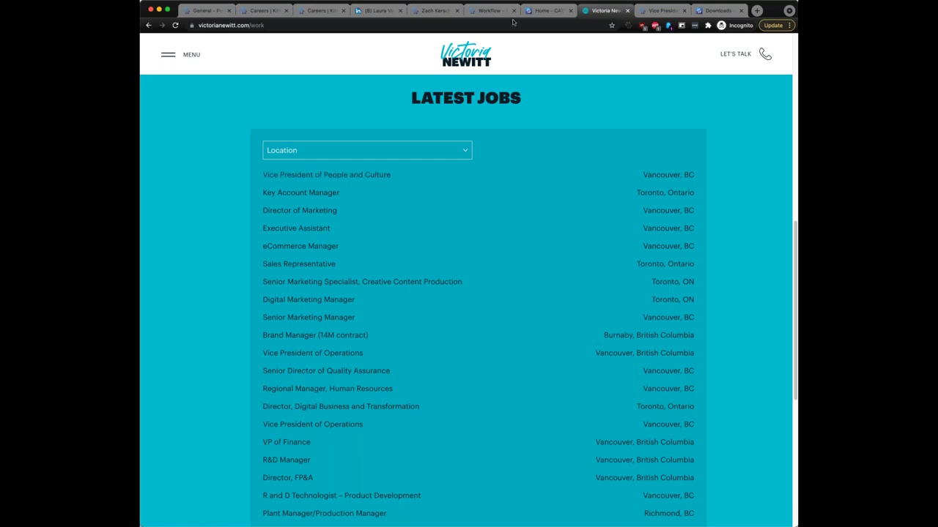
Open the CATS Knowledge Base from the Workflow browser tab, search for css and open the article Styling the Job Widget with CSS.
{"action": "left_click", "coordinate": [484, 12]}
{"action": "left_click", "coordinate": [757, 47]}
{"action": "left_click", "coordinate": [703, 118]}
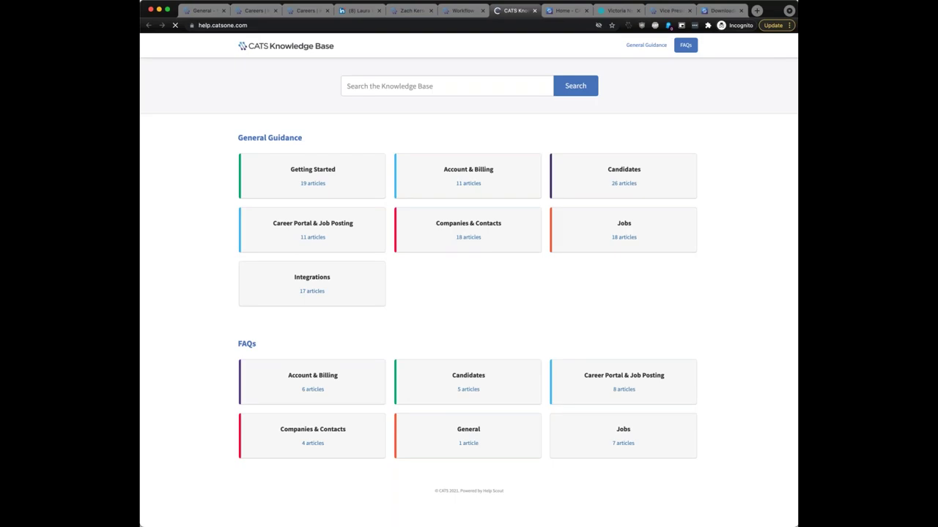
{"action": "left_click", "coordinate": [482, 83]}
{"action": "type", "text": "css"}
{"action": "left_click", "coordinate": [468, 103]}
Look through the job widget styling article and return to the General portal's browser tab.
{"action": "scroll", "coordinate": [482, 230], "scroll_direction": "down", "scroll_amount": 3}
{"action": "scroll", "coordinate": [482, 230], "scroll_direction": "down", "scroll_amount": 8}
{"action": "scroll", "coordinate": [483, 232], "scroll_direction": "up", "scroll_amount": 6}
{"action": "scroll", "coordinate": [484, 233], "scroll_direction": "up", "scroll_amount": 10}
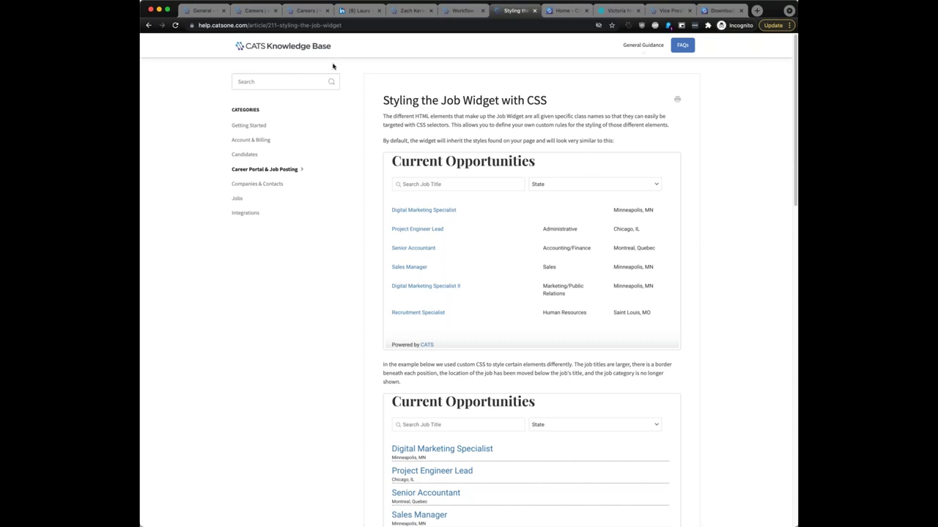
{"action": "left_click", "coordinate": [200, 11]}
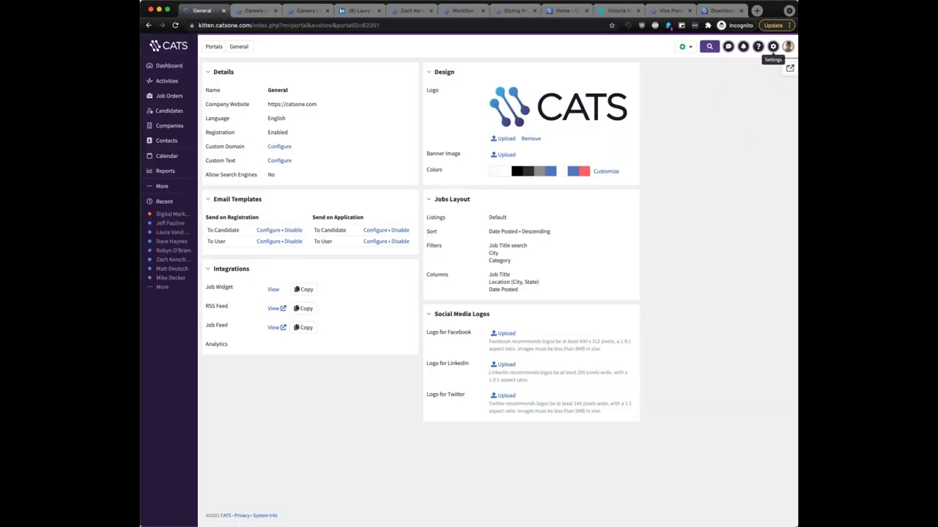
Open User Management and examine the access level assigned to each user, highlighting the column heading and the Site Administrator entries.
{"action": "left_click", "coordinate": [773, 49]}
{"action": "left_click", "coordinate": [721, 85]}
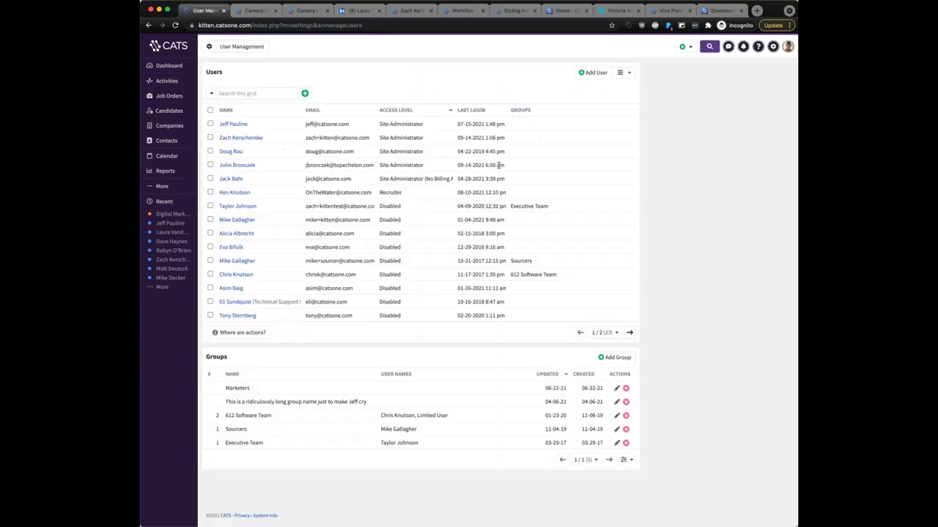
{"action": "triple_click", "coordinate": [405, 111]}
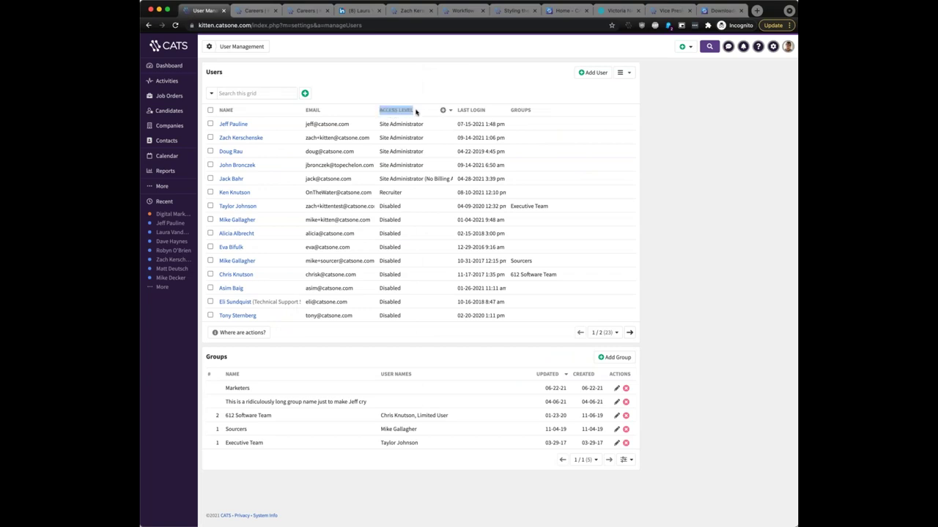
{"action": "left_click", "coordinate": [410, 123]}
{"action": "triple_click", "coordinate": [411, 124]}
{"action": "triple_click", "coordinate": [410, 137]}
{"action": "triple_click", "coordinate": [410, 151]}
Open Access Levels from the Administration settings and look through all permissions of the Recruiter access level.
{"action": "left_click", "coordinate": [773, 47]}
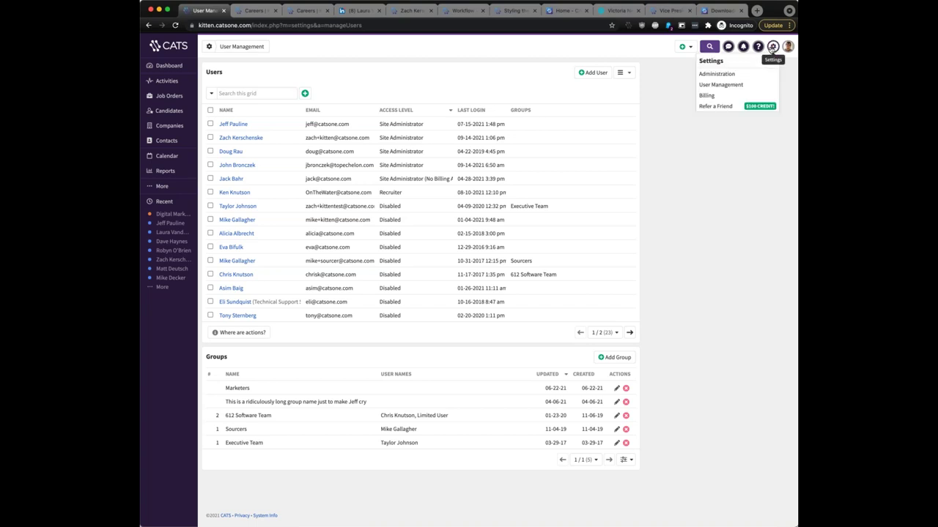
{"action": "left_click", "coordinate": [717, 74]}
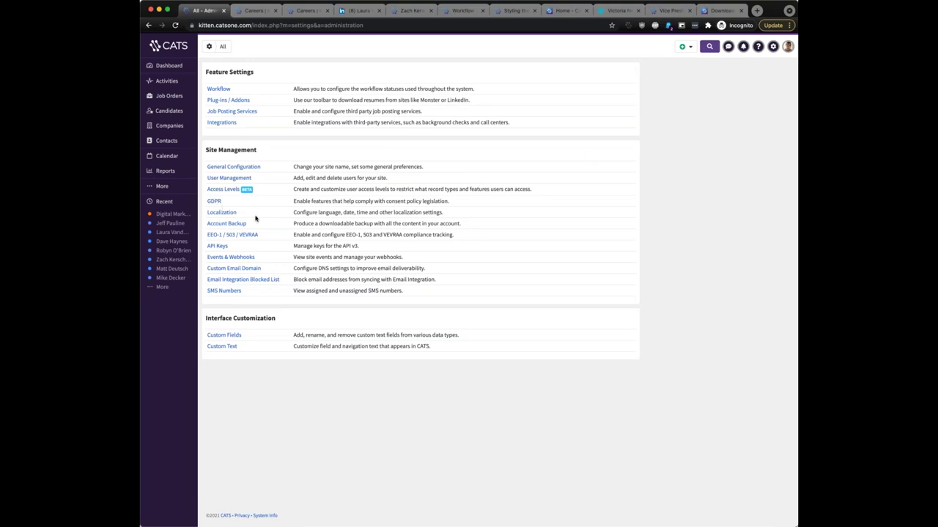
{"action": "left_click", "coordinate": [230, 189]}
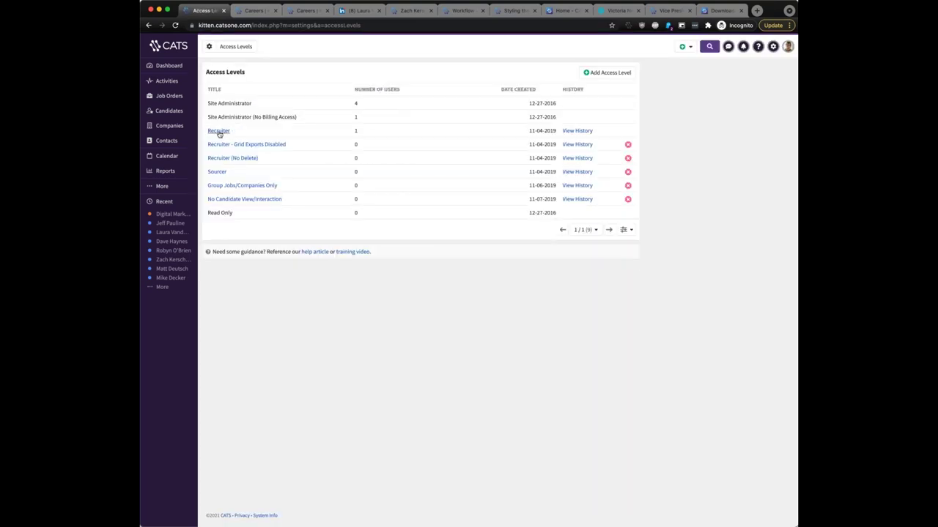
{"action": "left_click", "coordinate": [219, 132]}
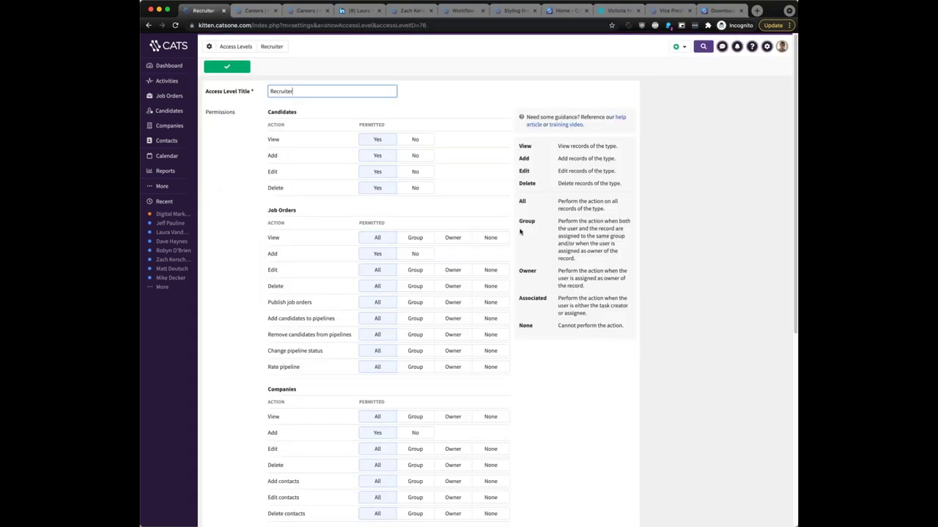
{"action": "scroll", "coordinate": [236, 235], "scroll_direction": "down", "scroll_amount": 5}
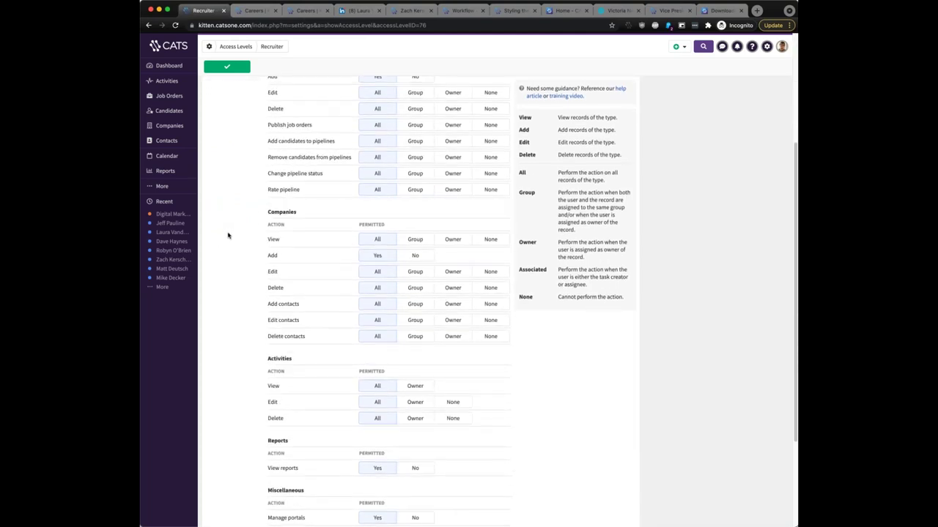
{"action": "scroll", "coordinate": [228, 236], "scroll_direction": "down", "scroll_amount": 4}
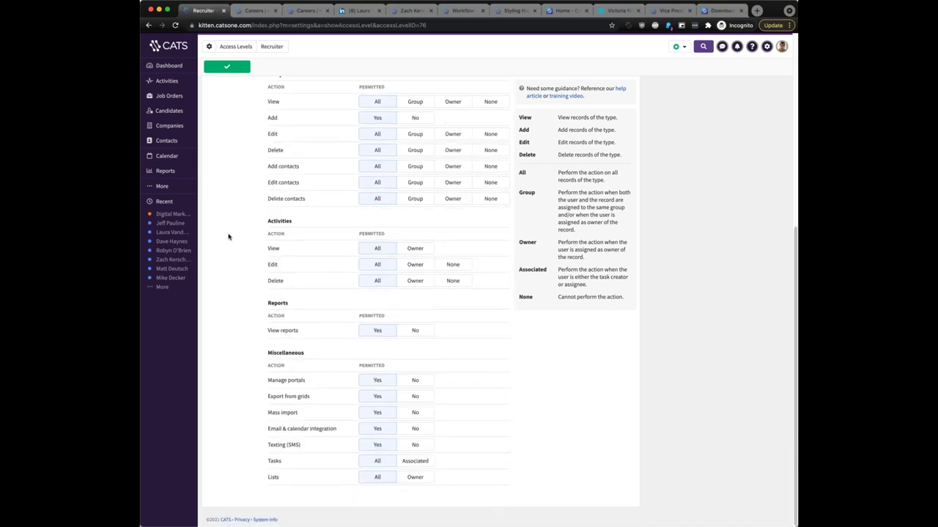
{"action": "scroll", "coordinate": [229, 237], "scroll_direction": "up", "scroll_amount": 7}
{"action": "scroll", "coordinate": [228, 237], "scroll_direction": "up", "scroll_amount": 2}
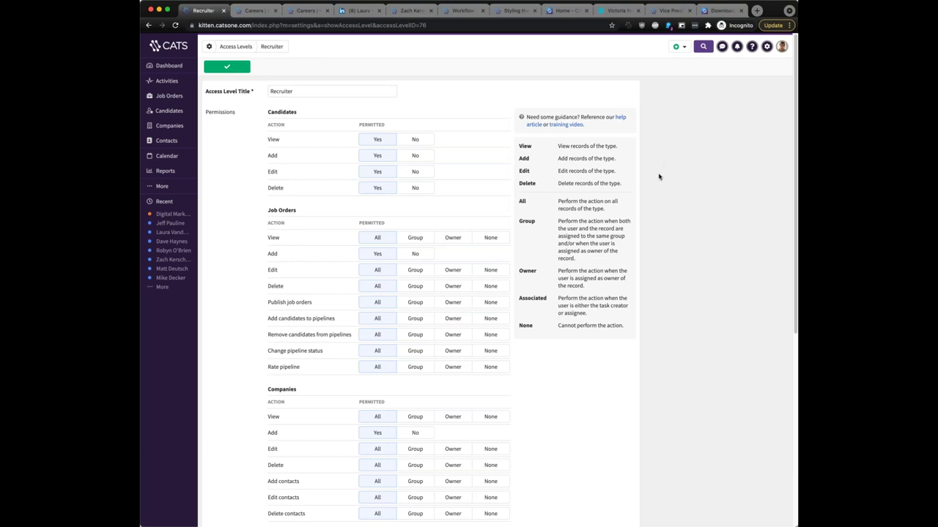
Open the signed-in account's My Profile page and follow its Meeting Scheduler URL to the public booking page.
{"action": "left_click", "coordinate": [766, 46]}
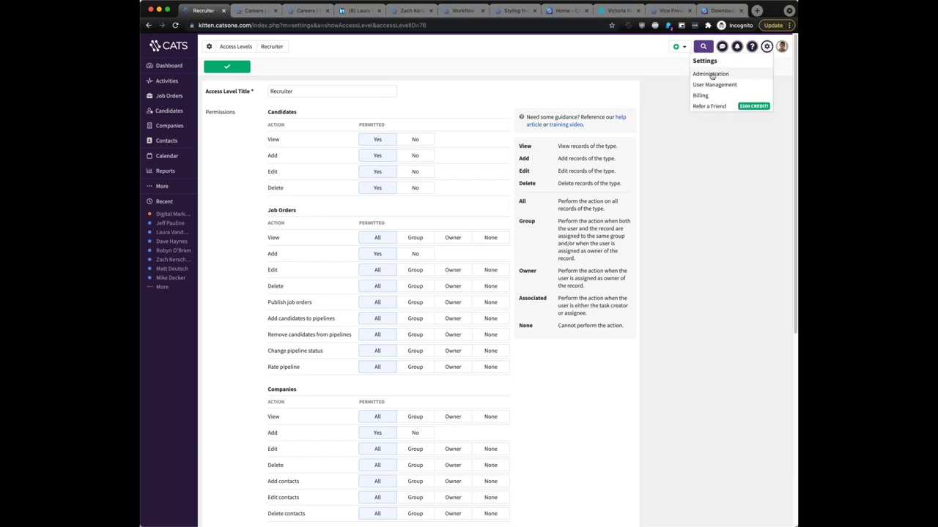
{"action": "left_click", "coordinate": [782, 46]}
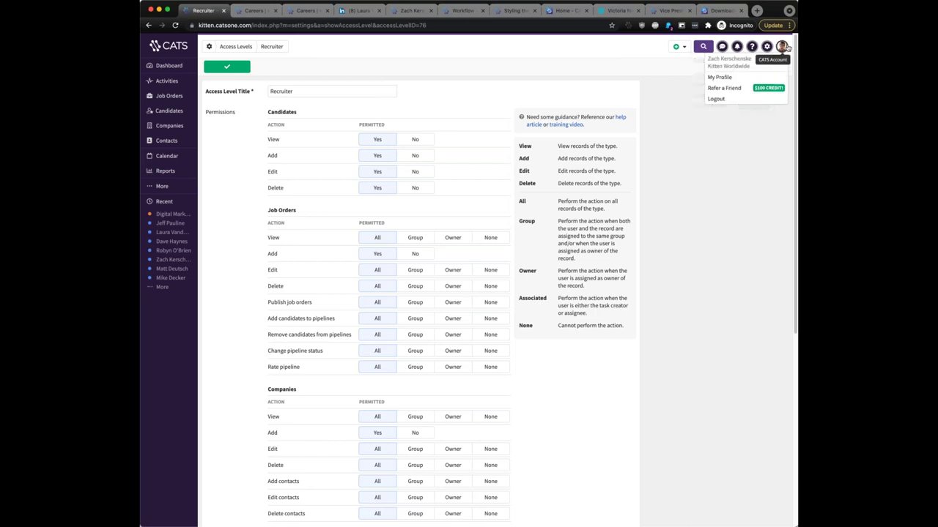
{"action": "left_click", "coordinate": [733, 77]}
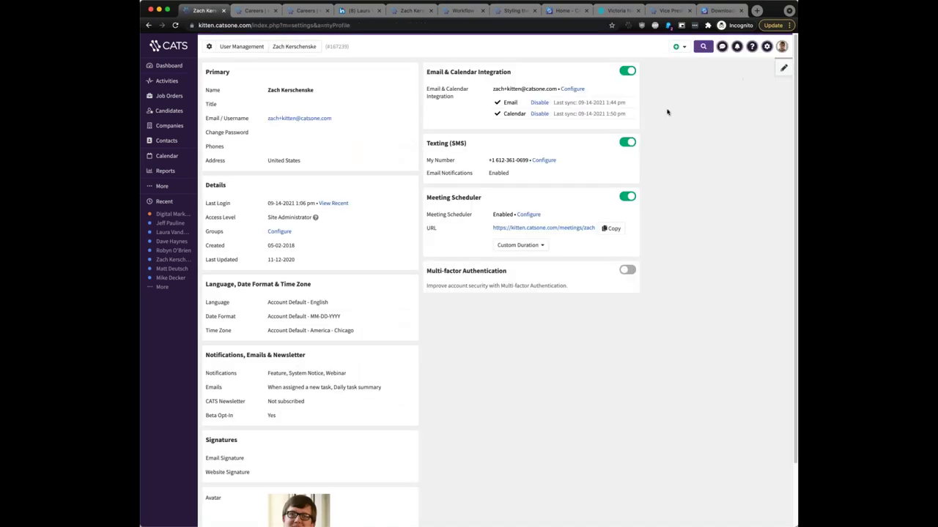
{"action": "left_click", "coordinate": [534, 229]}
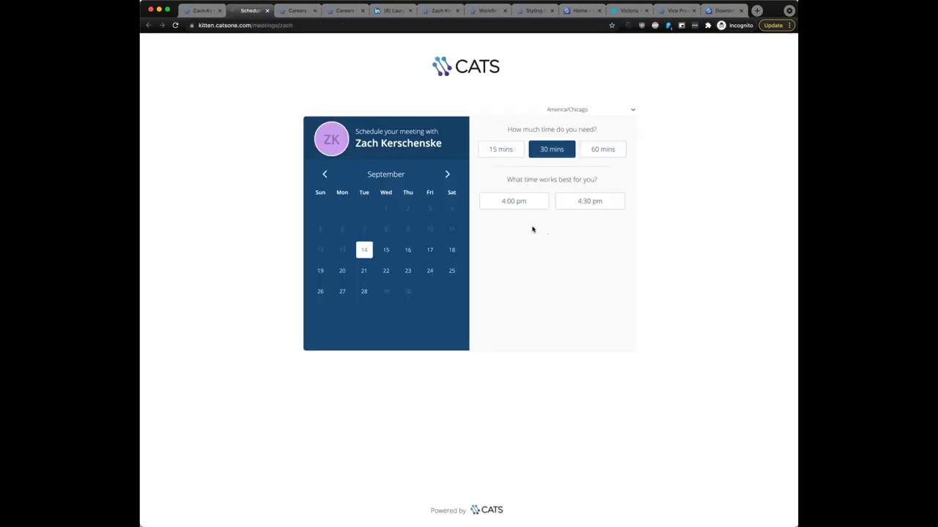
Compare the available time slots for 15, 30 and 60 minute meetings, finishing with the 15 mins duration selected.
{"action": "left_click", "coordinate": [505, 153]}
{"action": "left_click", "coordinate": [544, 153]}
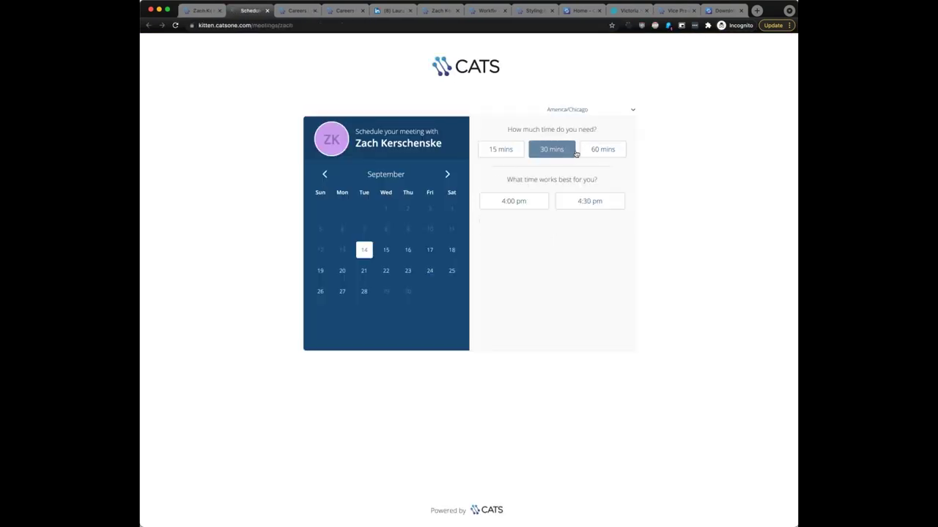
{"action": "left_click", "coordinate": [592, 153]}
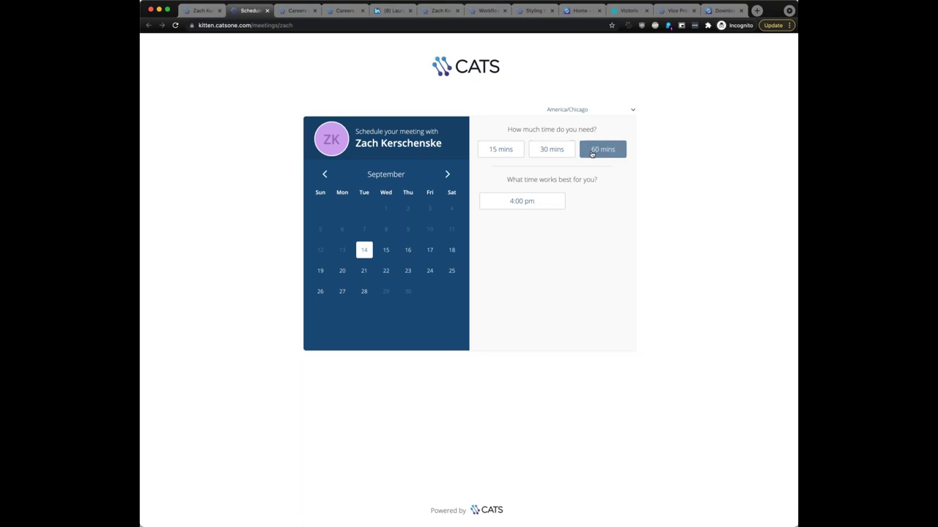
{"action": "left_click", "coordinate": [553, 152]}
{"action": "left_click", "coordinate": [511, 150]}
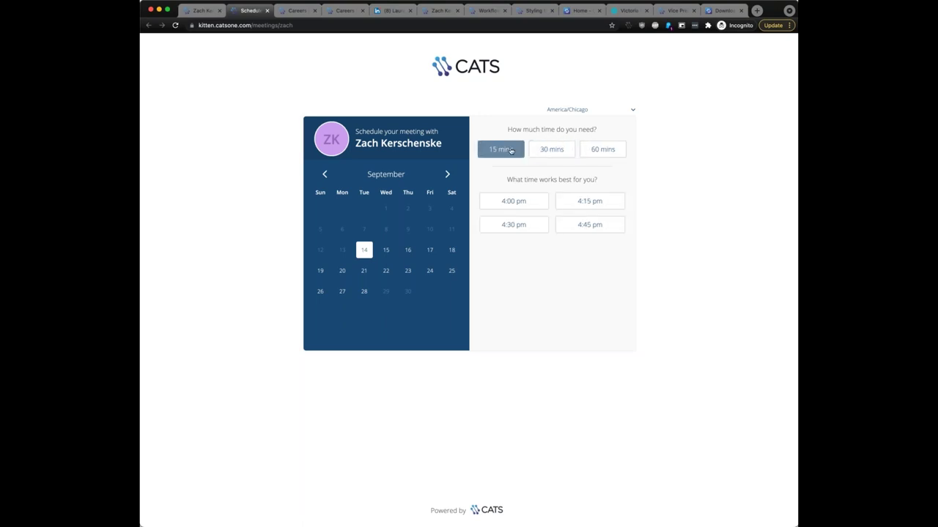
{"action": "left_click", "coordinate": [547, 157]}
{"action": "left_click", "coordinate": [615, 151]}
{"action": "left_click", "coordinate": [502, 153]}
{"action": "left_click", "coordinate": [538, 154]}
{"action": "left_click", "coordinate": [602, 150]}
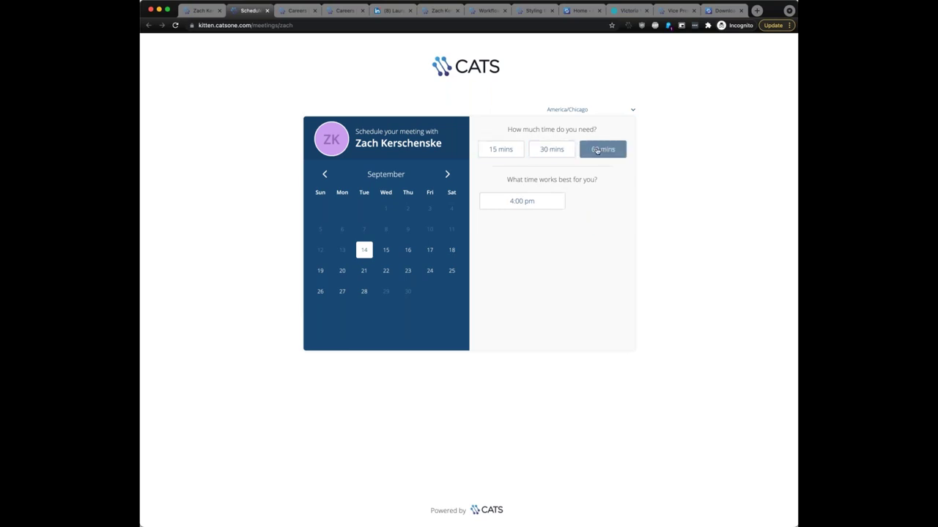
{"action": "left_click", "coordinate": [509, 151]}
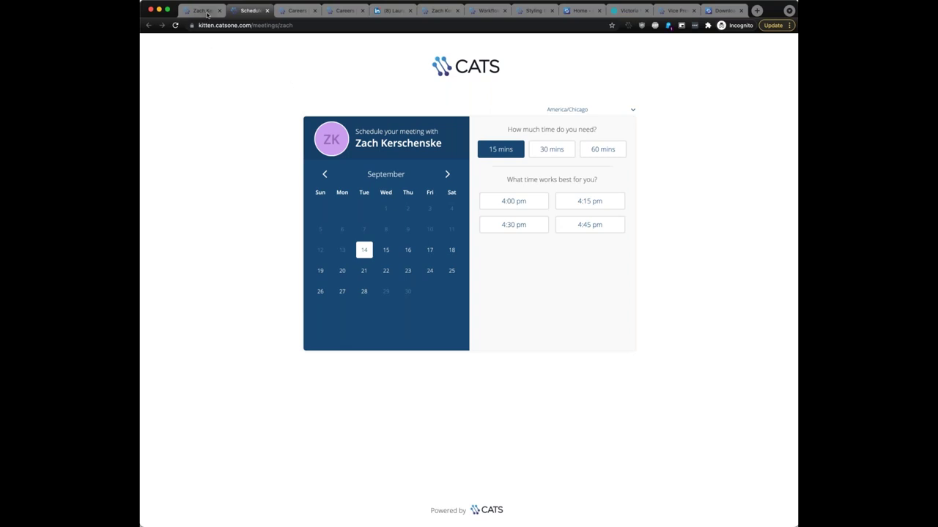
Copy a meeting link with a custom duration of 15 minutes from the profile's Meeting Scheduler and open it in a new browser tab.
{"action": "left_click", "coordinate": [206, 12]}
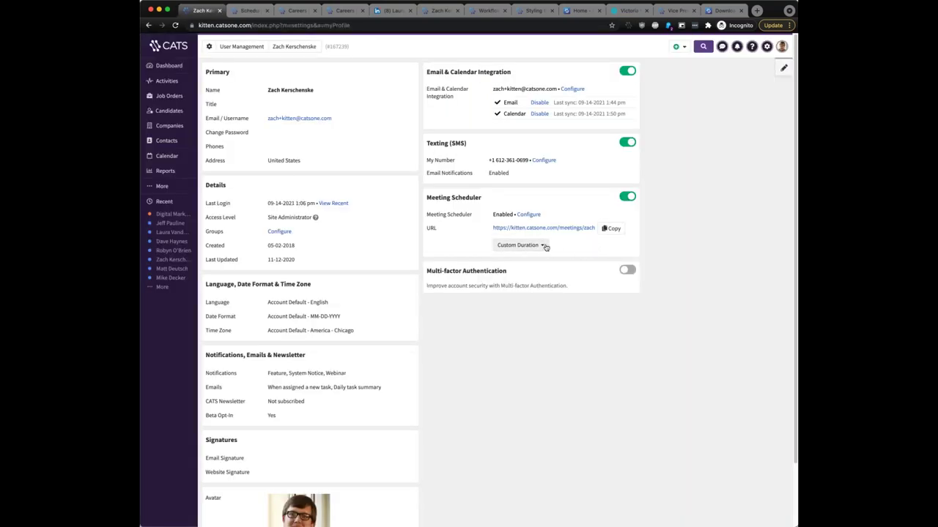
{"action": "left_click", "coordinate": [543, 245]}
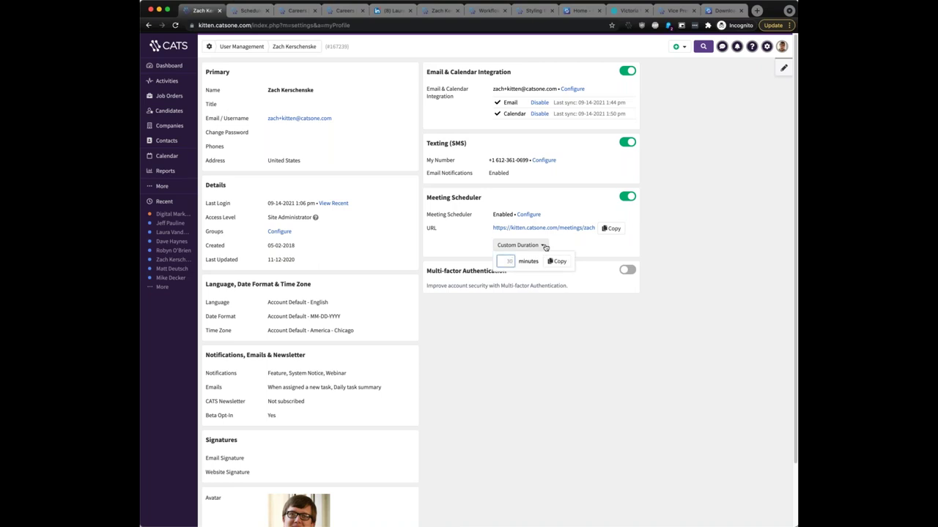
{"action": "type", "text": "15"}
{"action": "left_click", "coordinate": [556, 262]}
{"action": "left_click", "coordinate": [757, 10]}
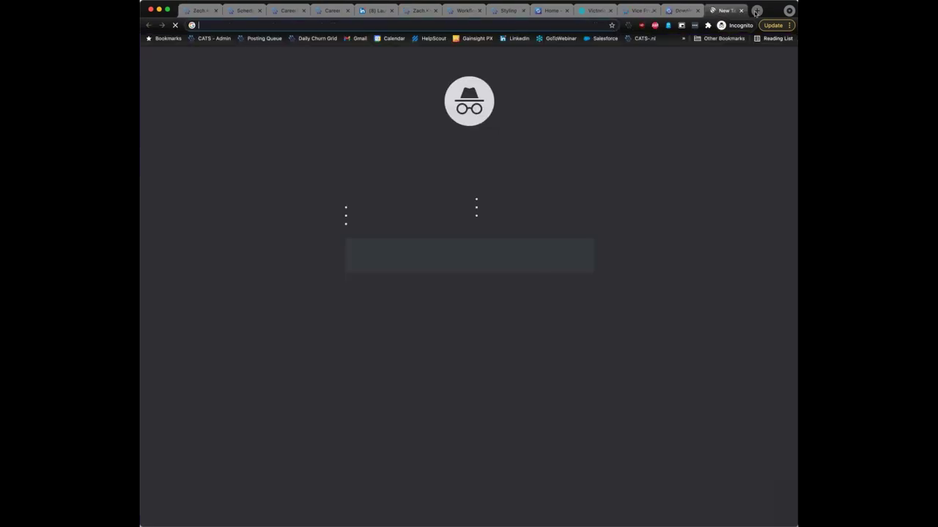
{"action": "key", "text": "super+v"}
{"action": "key", "text": "Return"}
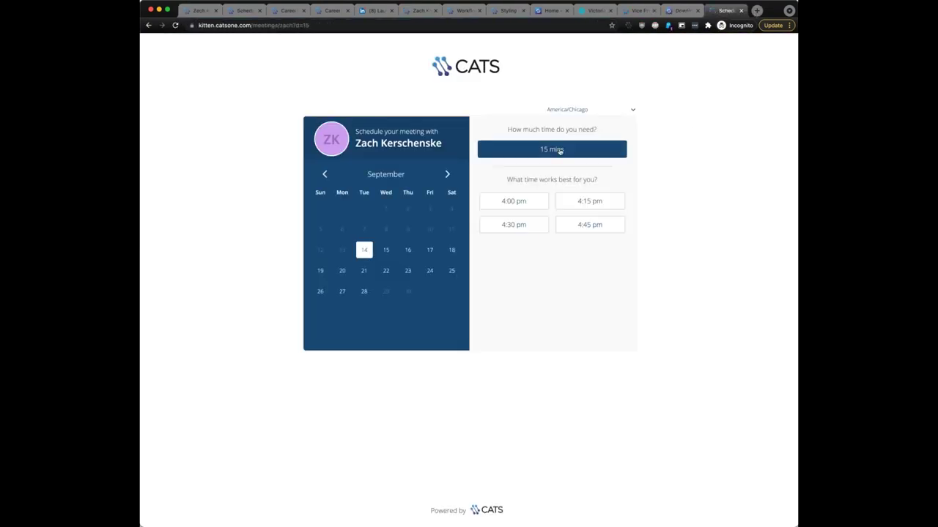
Choose the 4:00 pm slot to view the meeting confirmation form, go back without booking, and return to the profile's browser tab.
{"action": "left_click", "coordinate": [534, 207]}
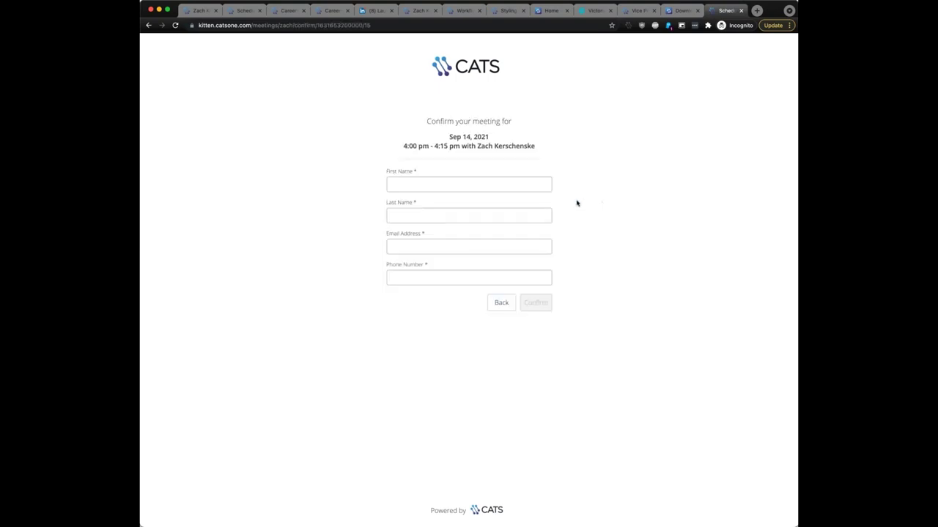
{"action": "left_click", "coordinate": [148, 25]}
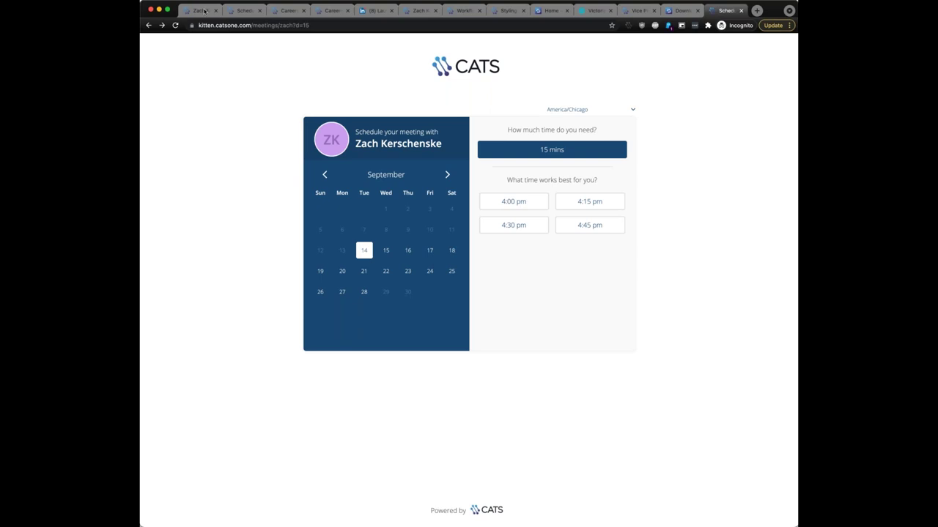
{"action": "left_click", "coordinate": [205, 11]}
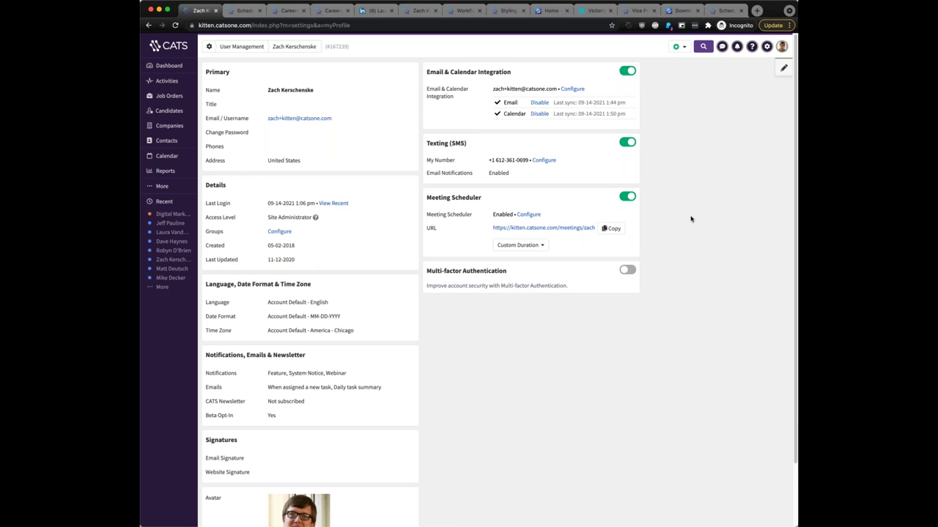
Open the Request a Support Call form from the support options and close it without sending a request.
{"action": "left_click", "coordinate": [751, 47]}
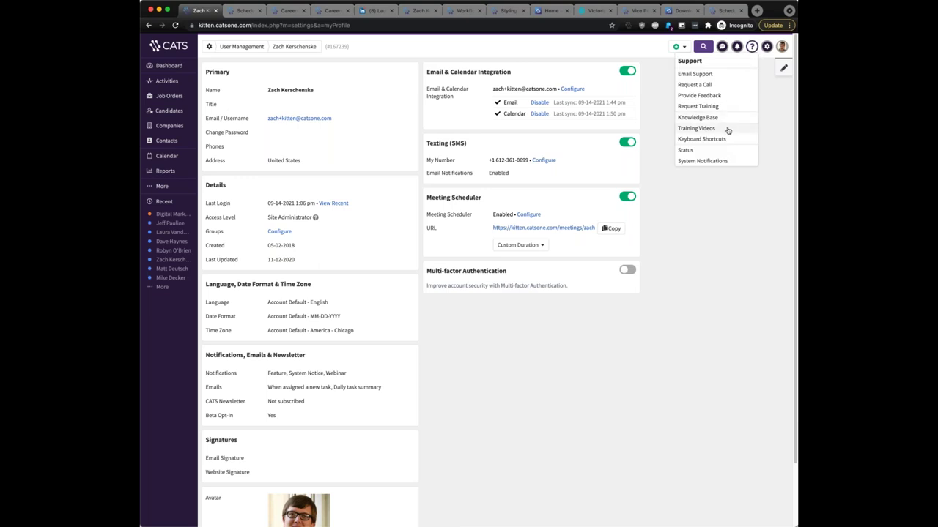
{"action": "left_click", "coordinate": [724, 88]}
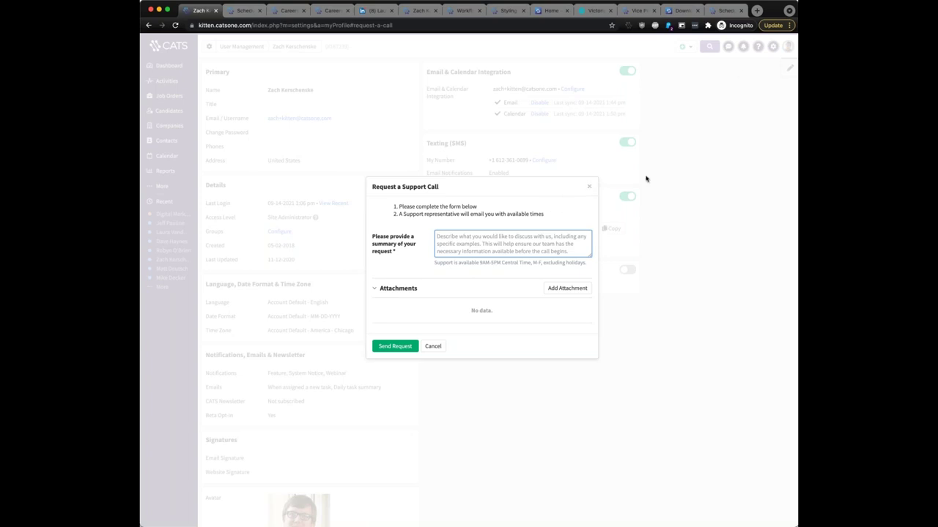
{"action": "left_click", "coordinate": [588, 187]}
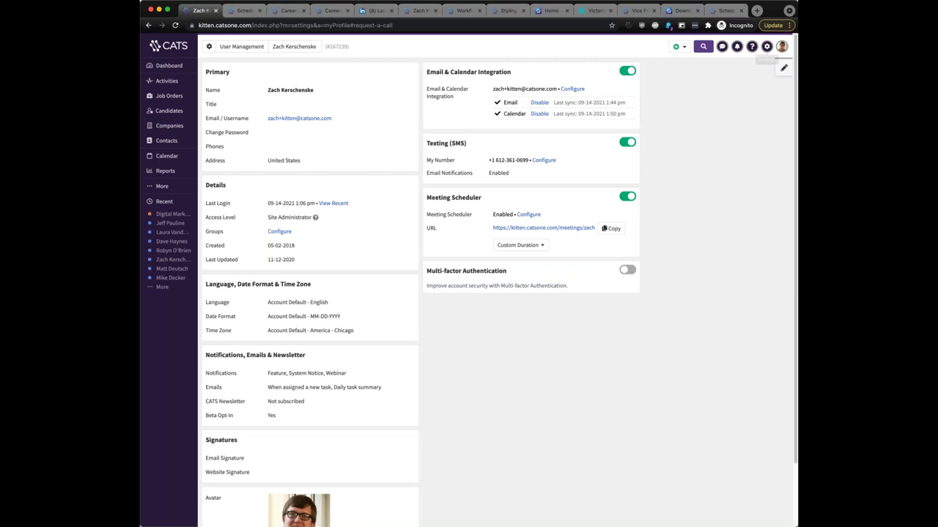
Open the Request CATS Training form from the support options and close it without sending a request.
{"action": "left_click", "coordinate": [751, 46]}
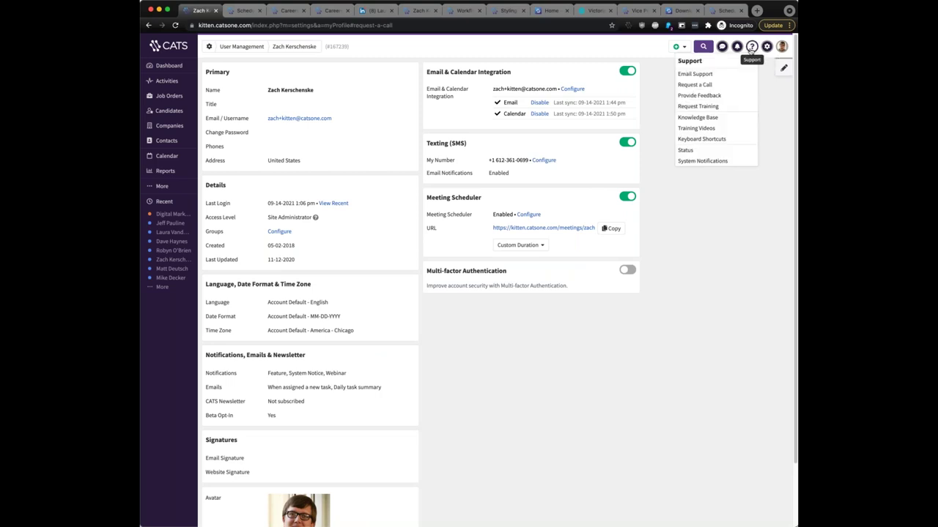
{"action": "left_click", "coordinate": [722, 107]}
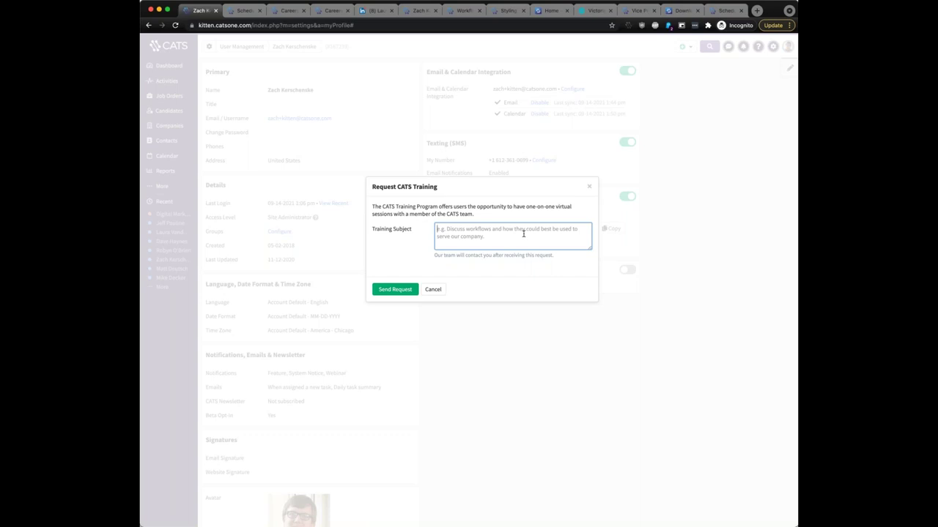
{"action": "left_click", "coordinate": [589, 187]}
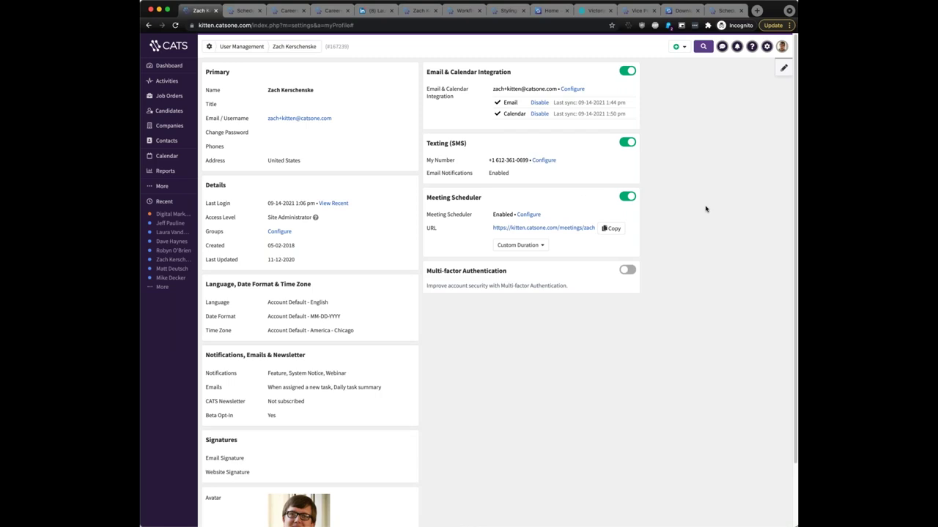
{"action": "scroll", "coordinate": [706, 210], "scroll_direction": "down", "scroll_amount": 2}
{"action": "scroll", "coordinate": [705, 209], "scroll_direction": "up", "scroll_amount": 2}
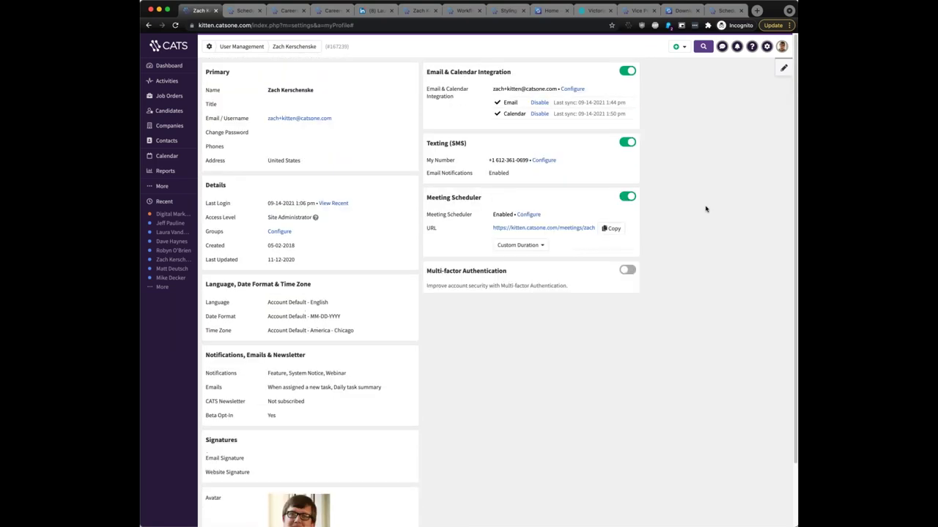